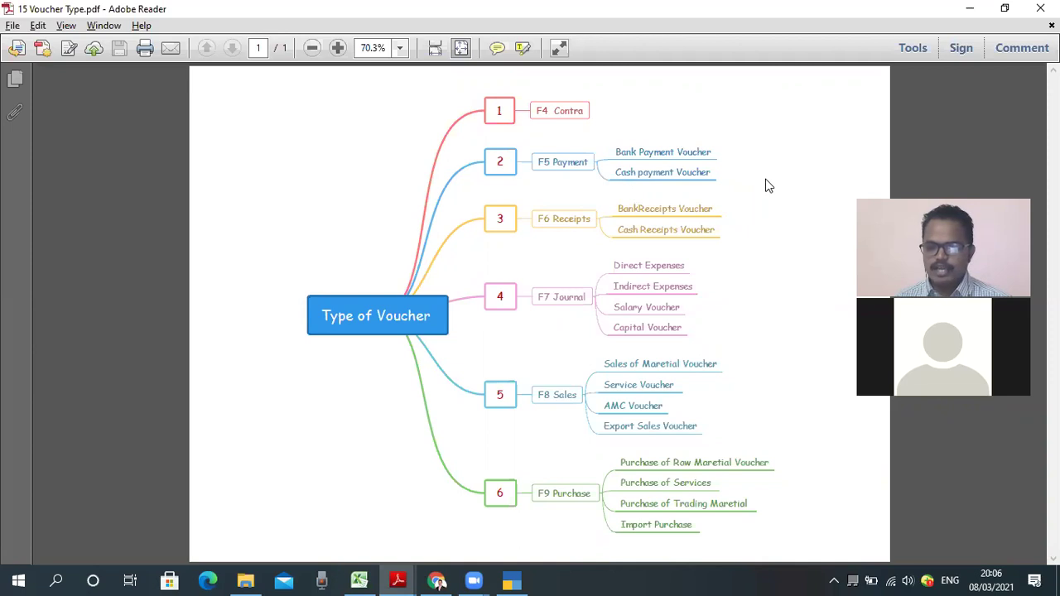
Step: Switch to TallyPrime and start creating a new Voucher Type master for Infowide Company
left_click(511, 581)
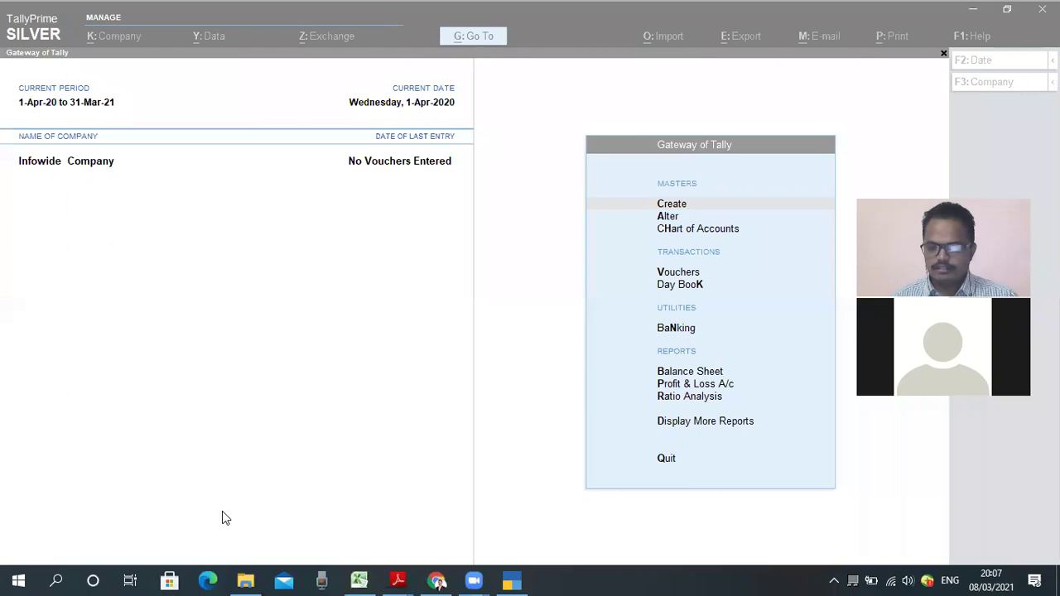
left_click(547, 347)
key("Down")
key("Up")
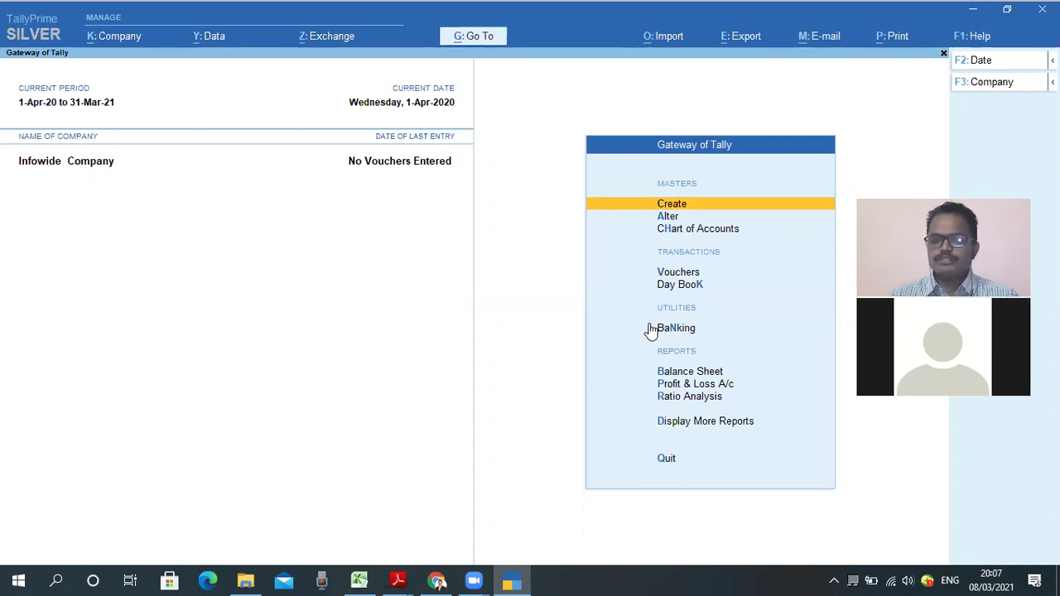
key("Return")
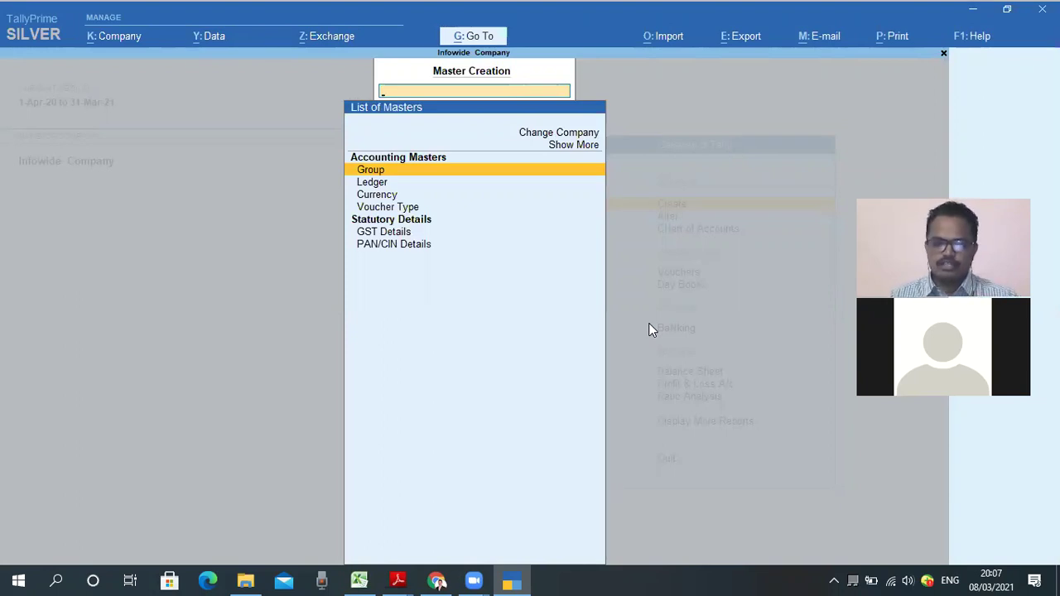
key("Down")
key("Down")
key("Down")
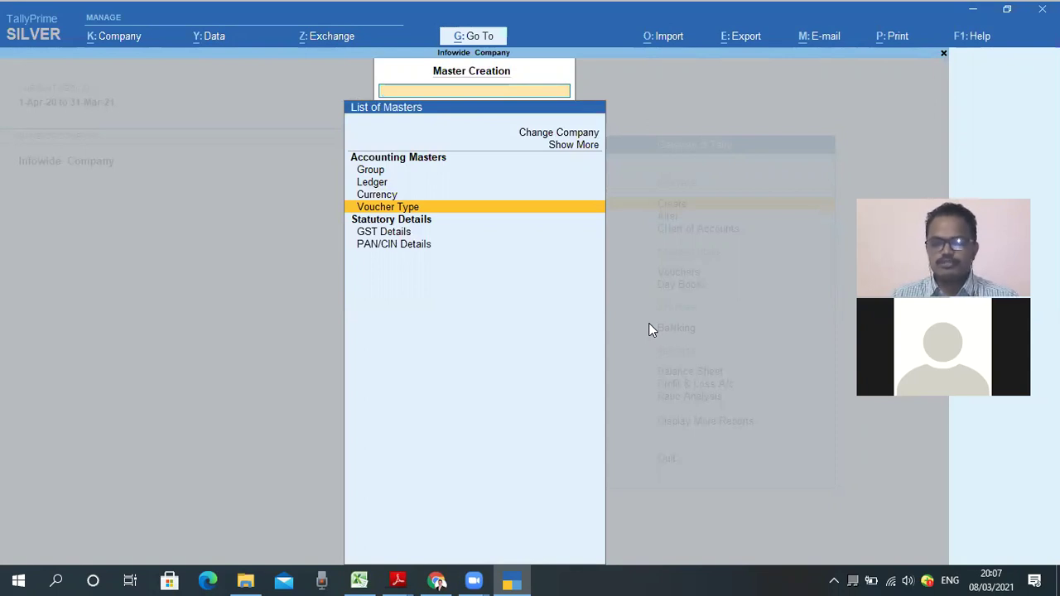
key("Return")
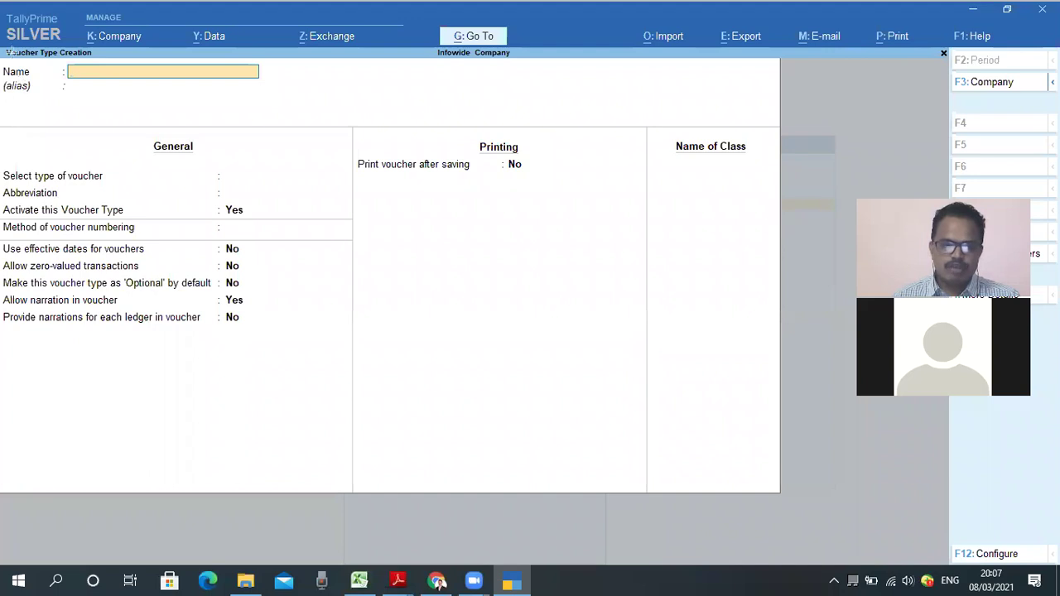
left_click_drag(9, 43, 97, 59)
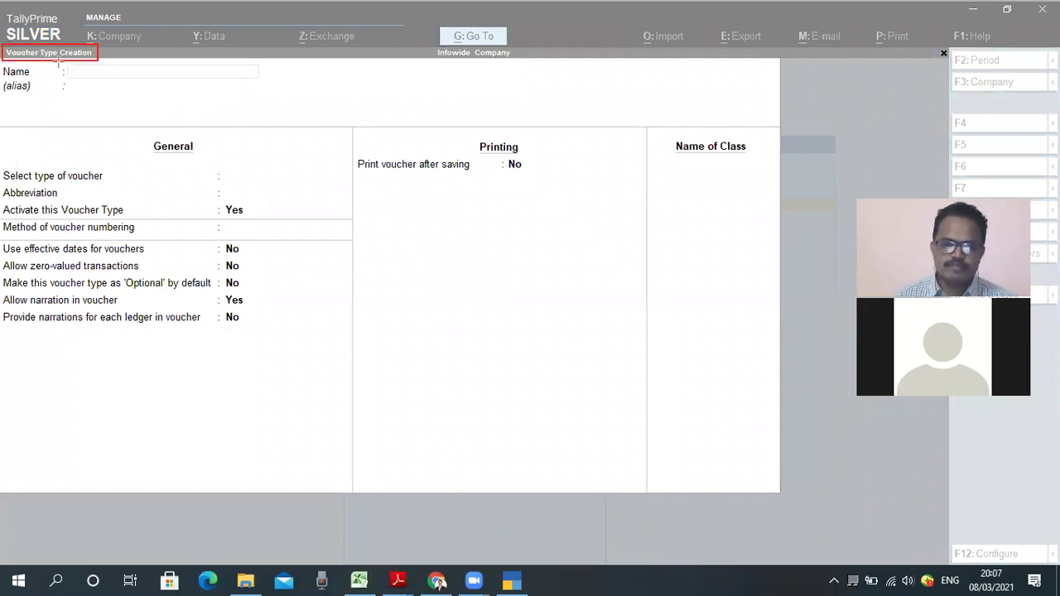
left_click_drag(65, 63, 89, 91)
left_click_drag(175, 92, 267, 86)
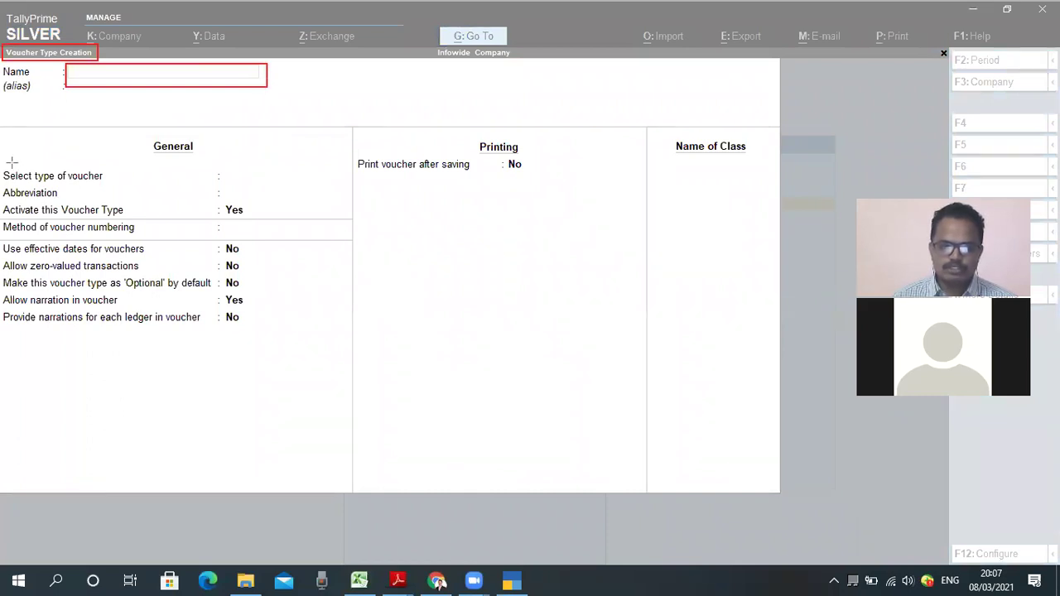
mouse_move(5, 162)
left_mouse_down()
mouse_move(40, 181)
mouse_move(349, 186)
left_mouse_up()
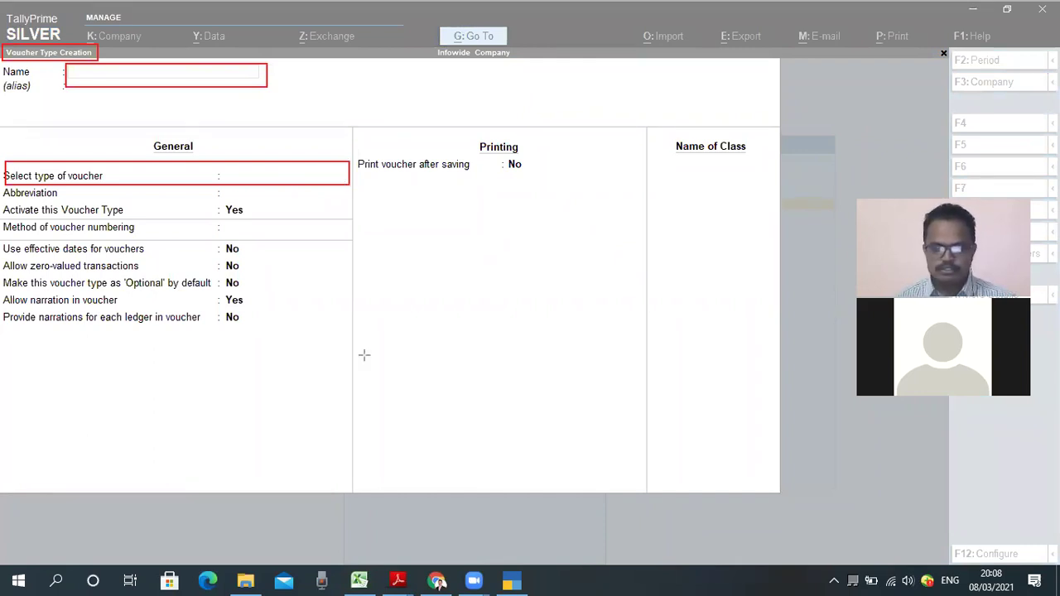
key("ctrl+z")
key("ctrl+z")
key("ctrl+z")
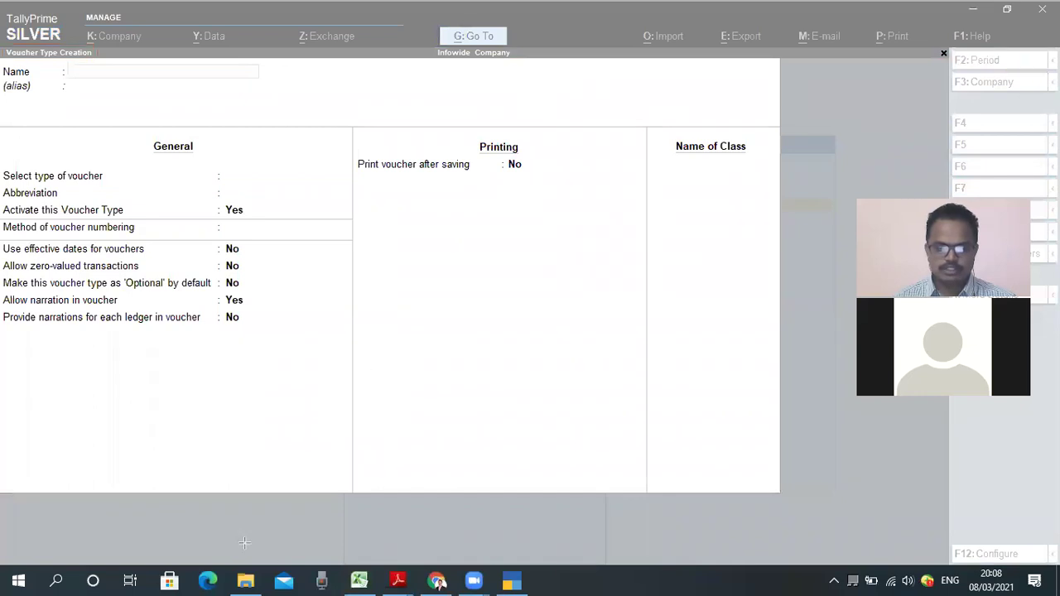
Step: Name the new voucher type Bank Payment Voucher and base it on the Payment voucher type
left_click(233, 77)
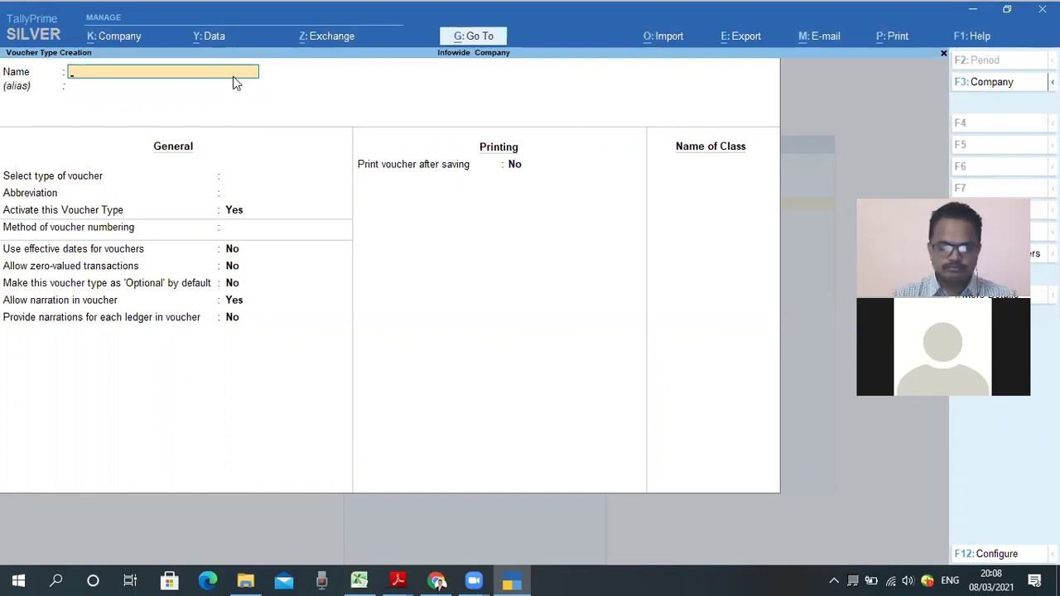
type("Bank Payment Voucher")
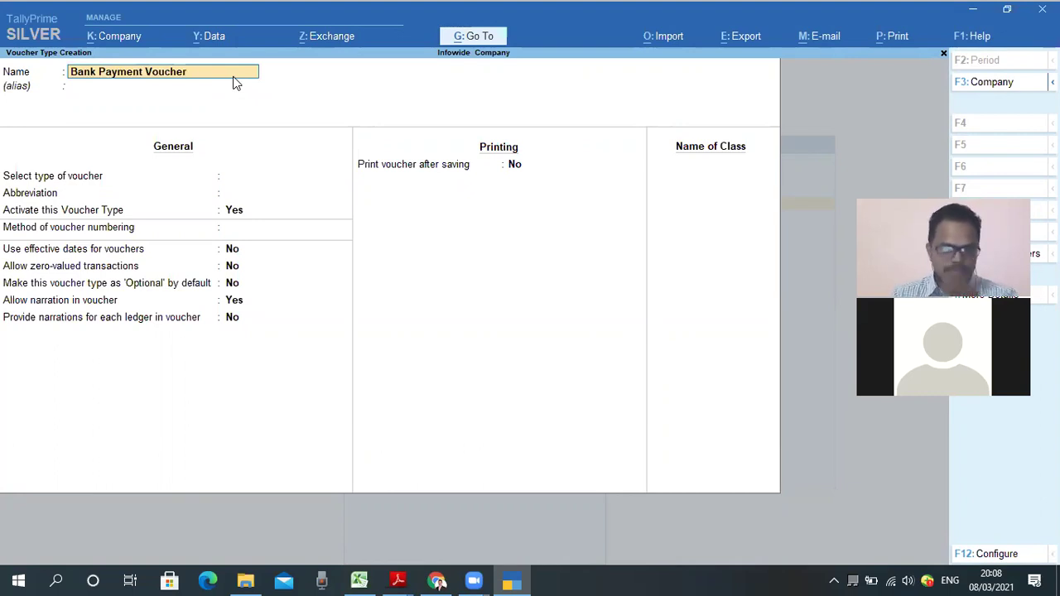
key("Return")
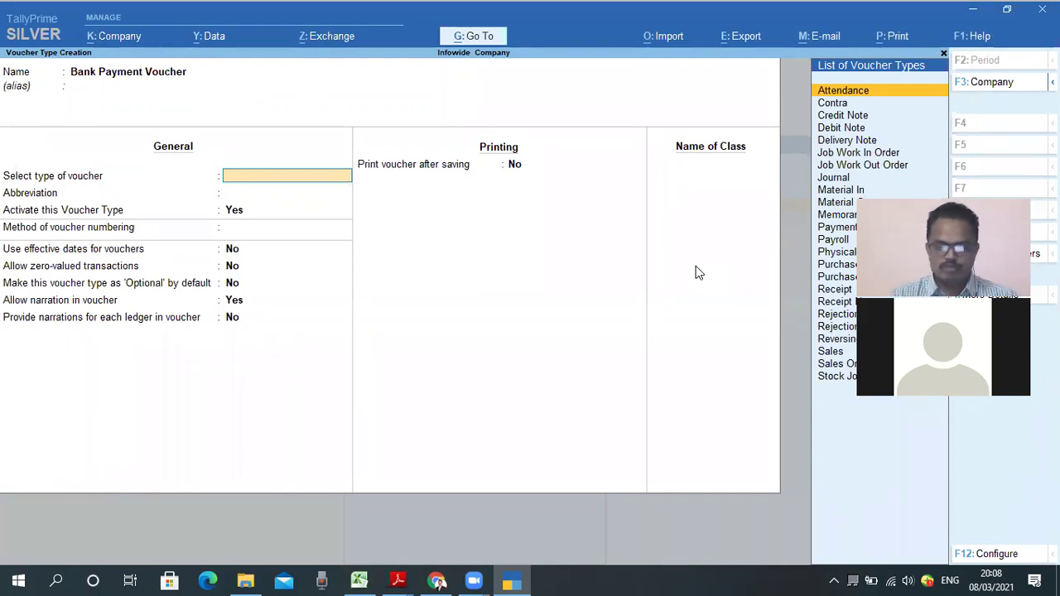
type("Pay")
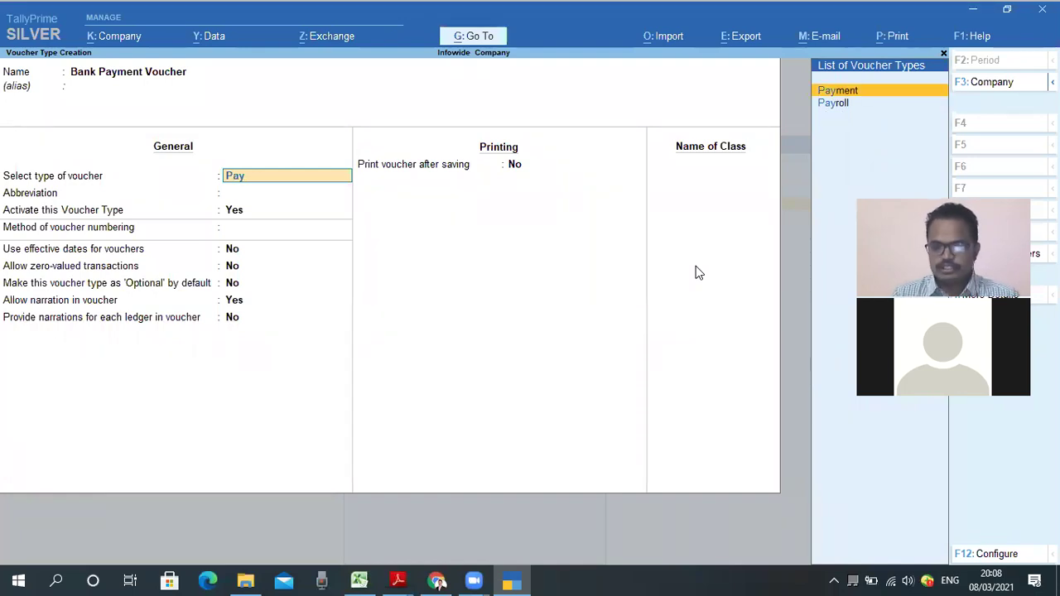
key("Return")
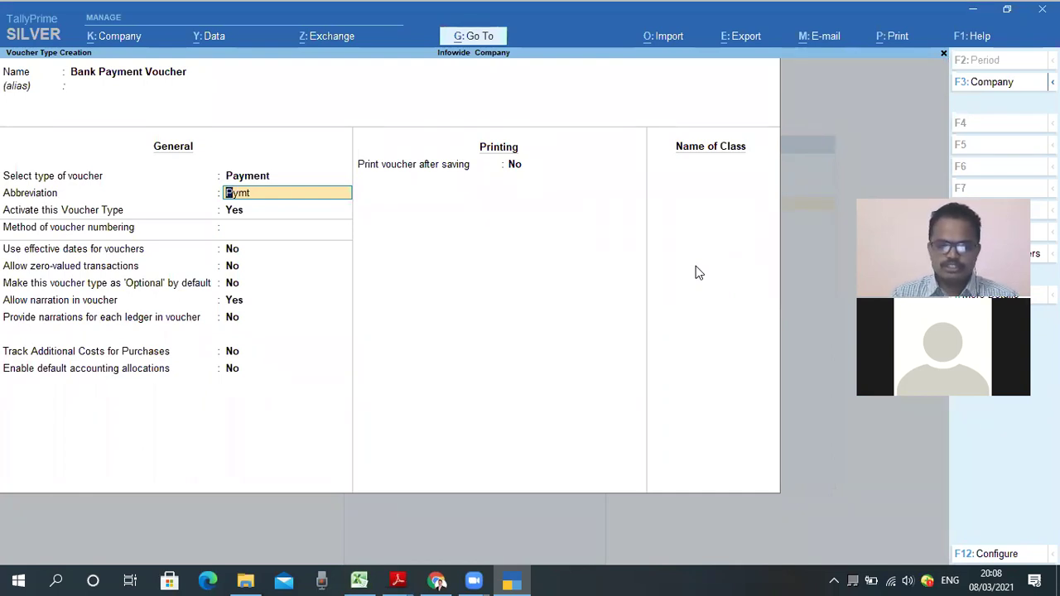
Step: Choose Automatic voucher numbering with advanced configuration set to Yes, keeping the Pymt abbreviation and the voucher type activated
key("Return")
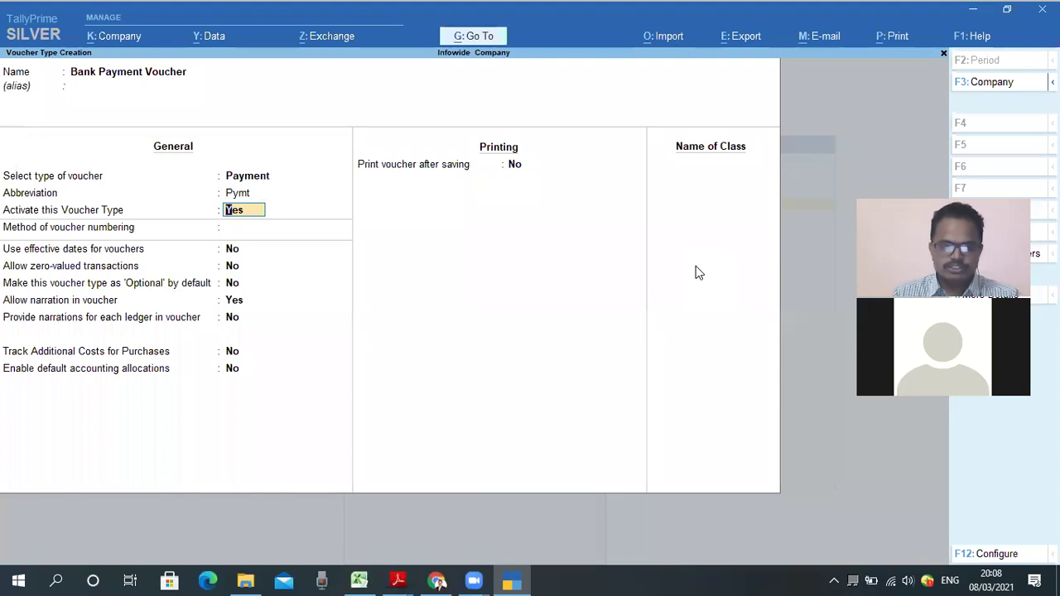
key("Return")
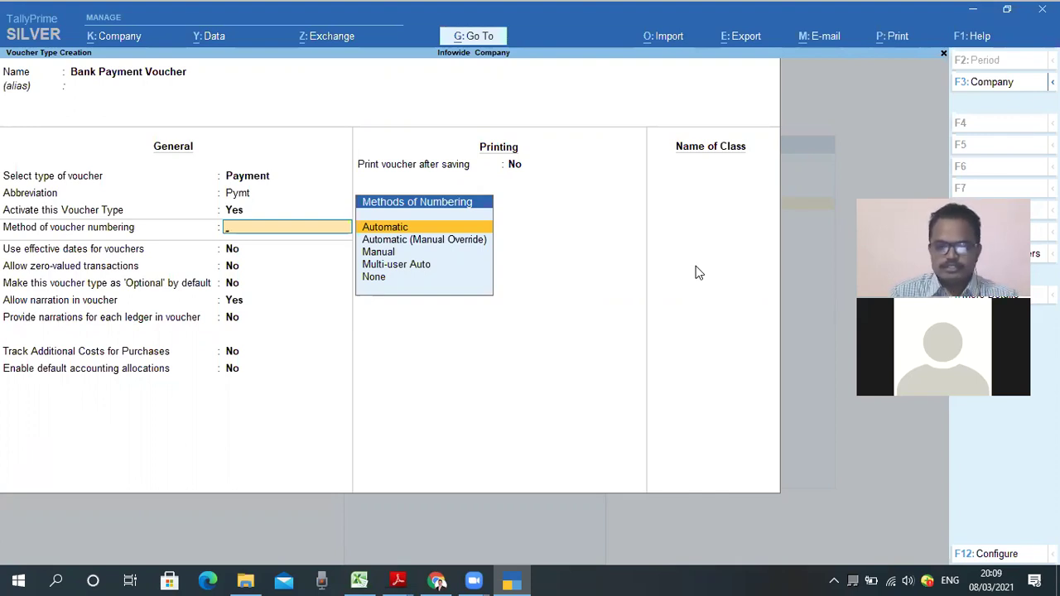
key("Return")
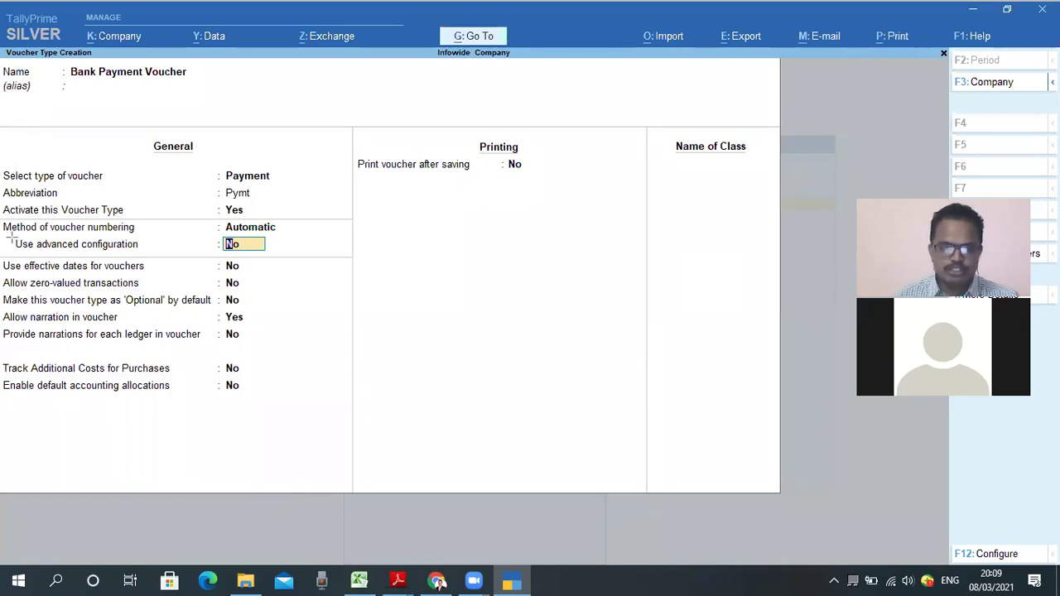
mouse_move(5, 232)
left_mouse_down()
mouse_move(196, 267)
mouse_move(267, 248)
mouse_move(285, 259)
left_mouse_up()
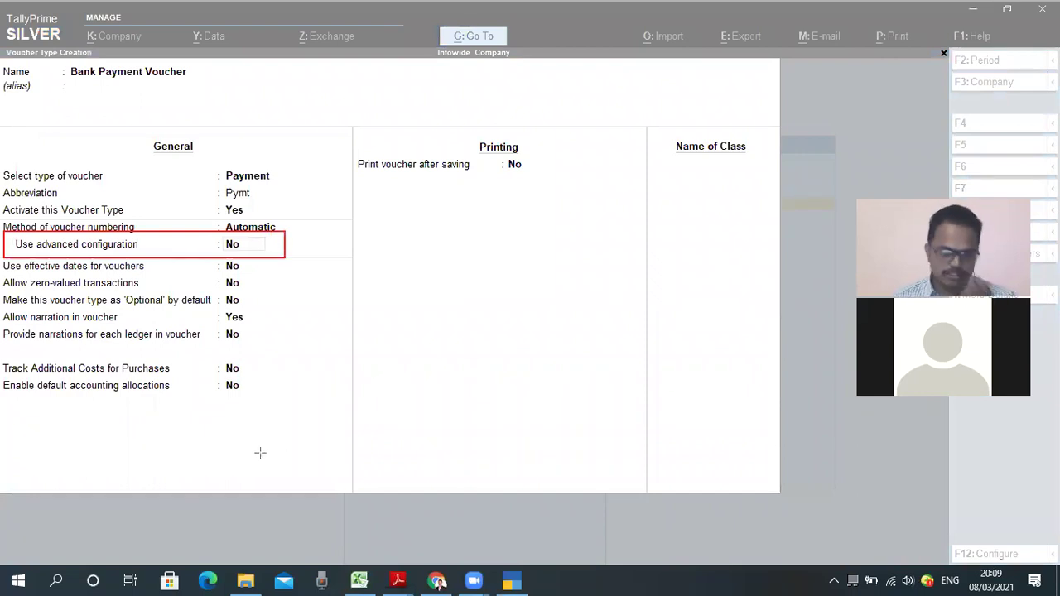
key("Escape")
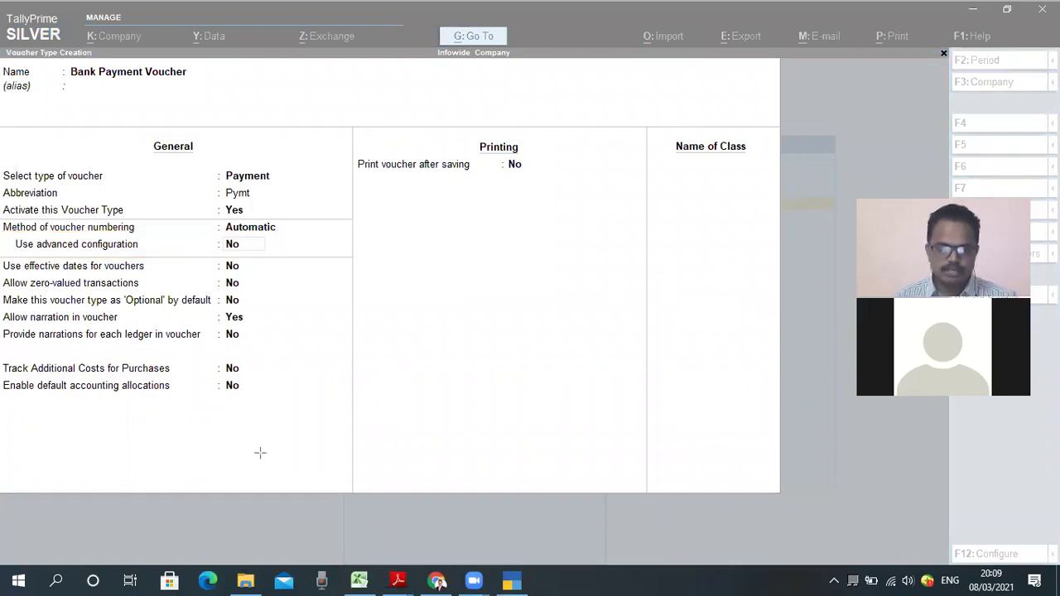
left_click(245, 245)
type("y")
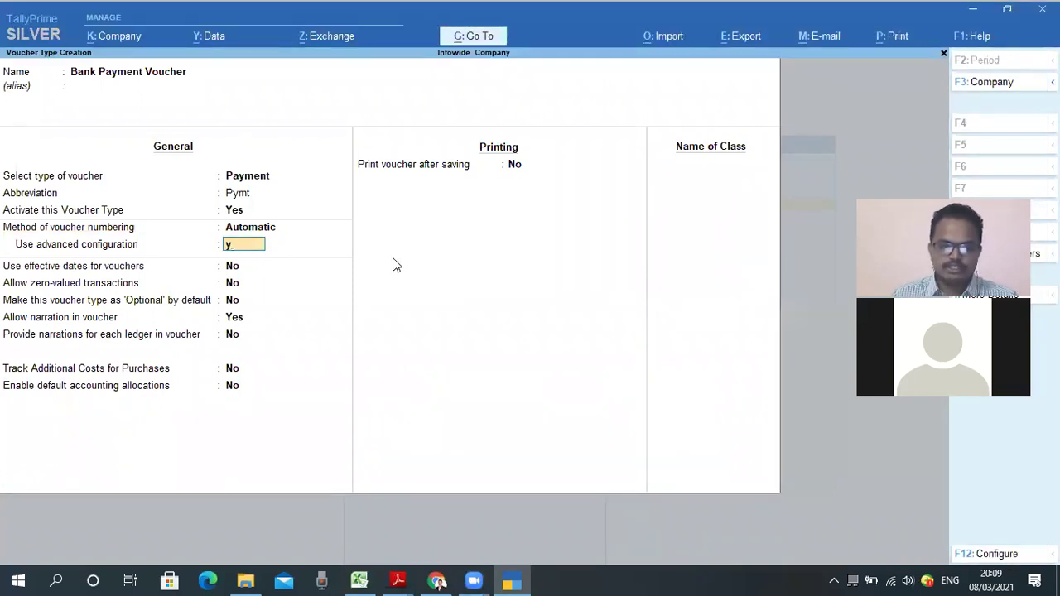
key("Return")
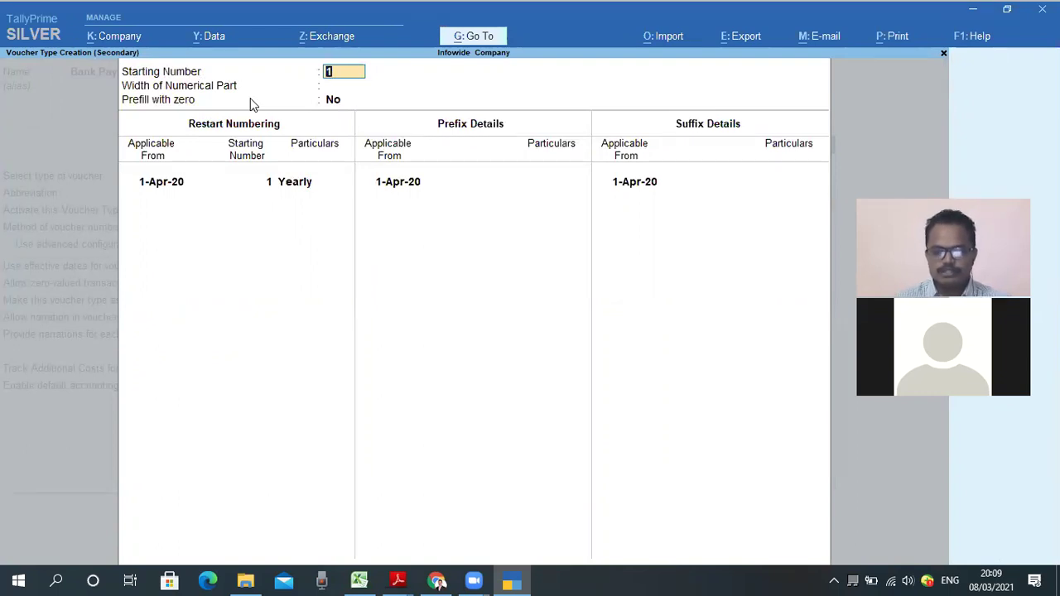
Step: Keep the starting number at 1 and the numerical width at 0, and set prefill with zero to Yes
key("Return")
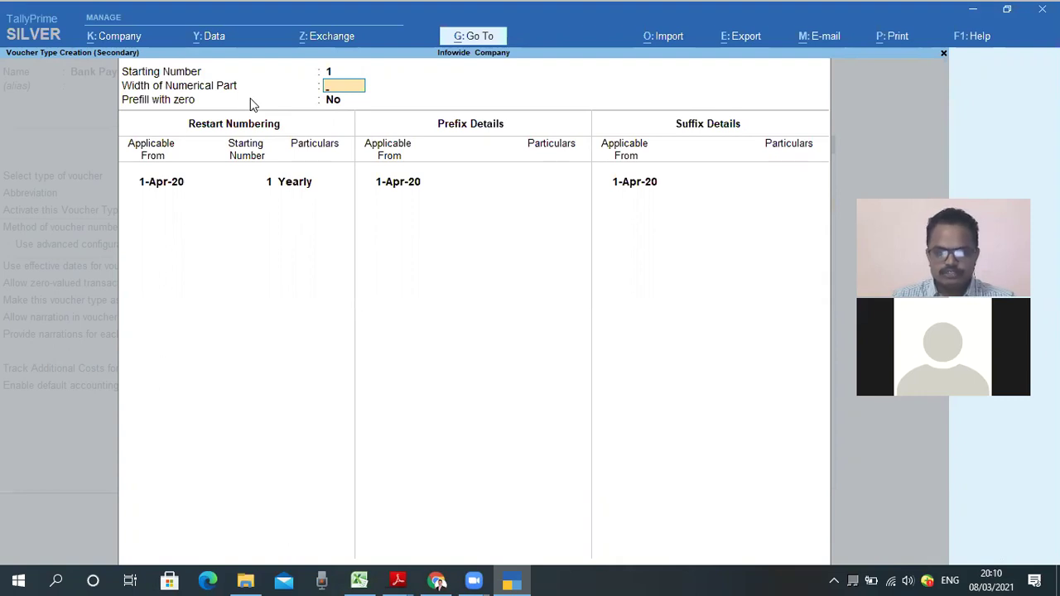
key("Return")
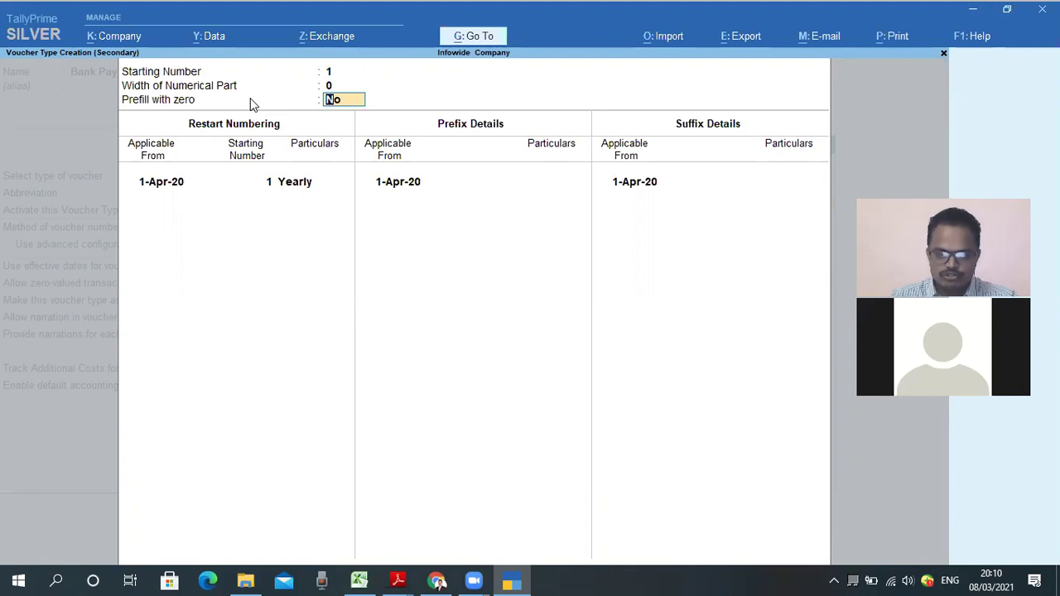
type("y")
key("Return")
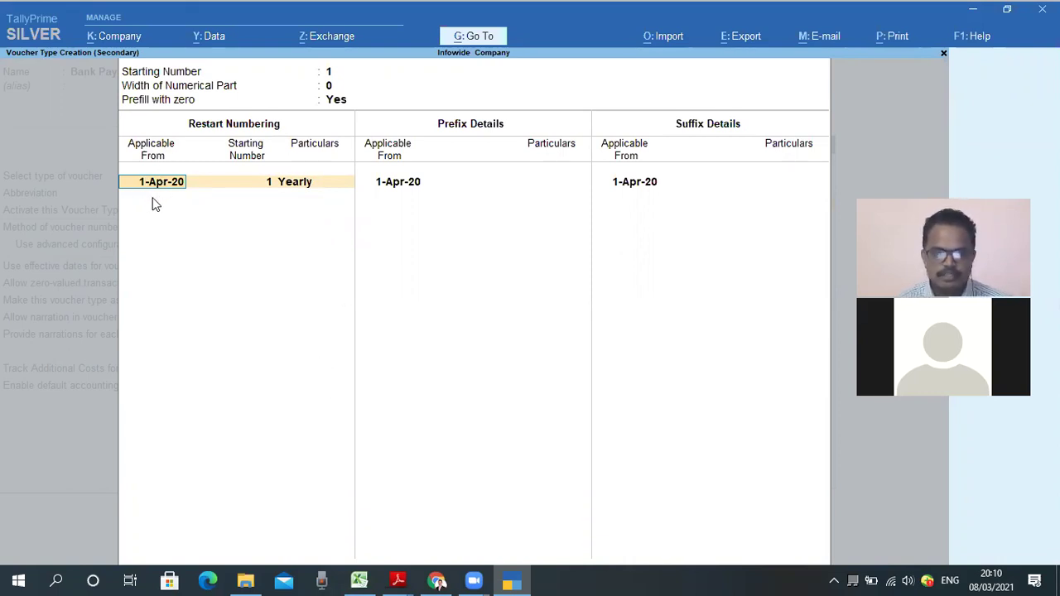
Step: Set the numbering to restart Yearly from 1-Apr-20 with starting number 1, adding no further restart rows
key("Return")
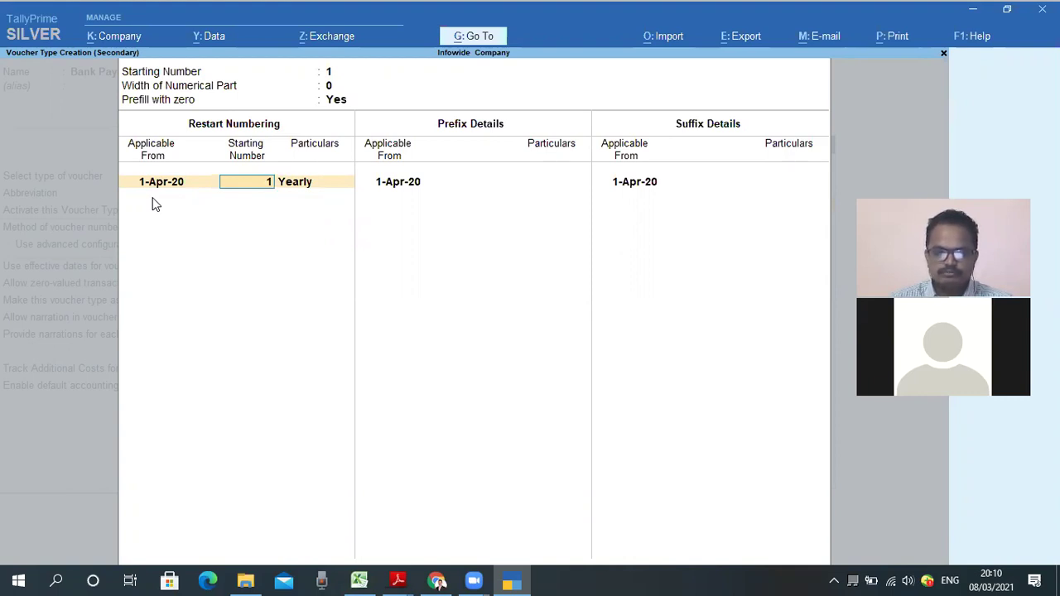
key("Return")
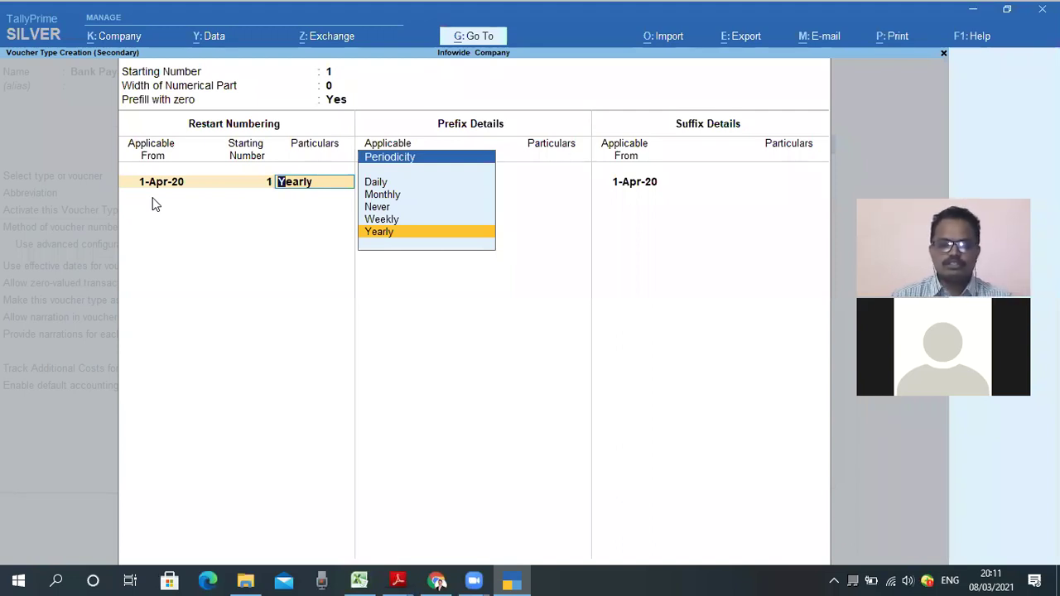
key("Up")
key("Down")
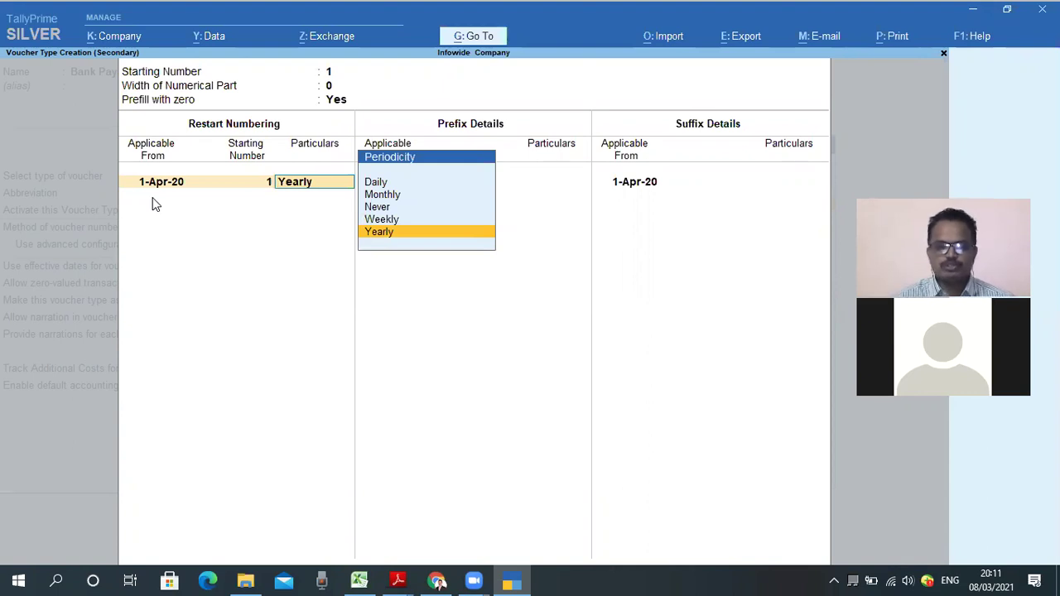
key("Up")
key("Up")
key("Up")
key("Down")
key("Up")
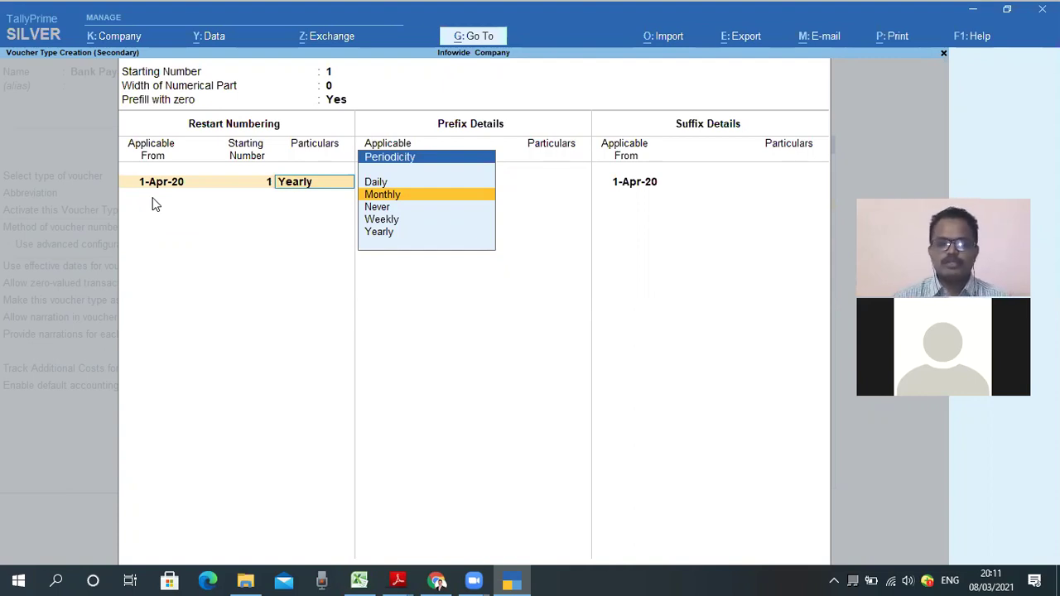
key("Down")
key("Down")
key("Down")
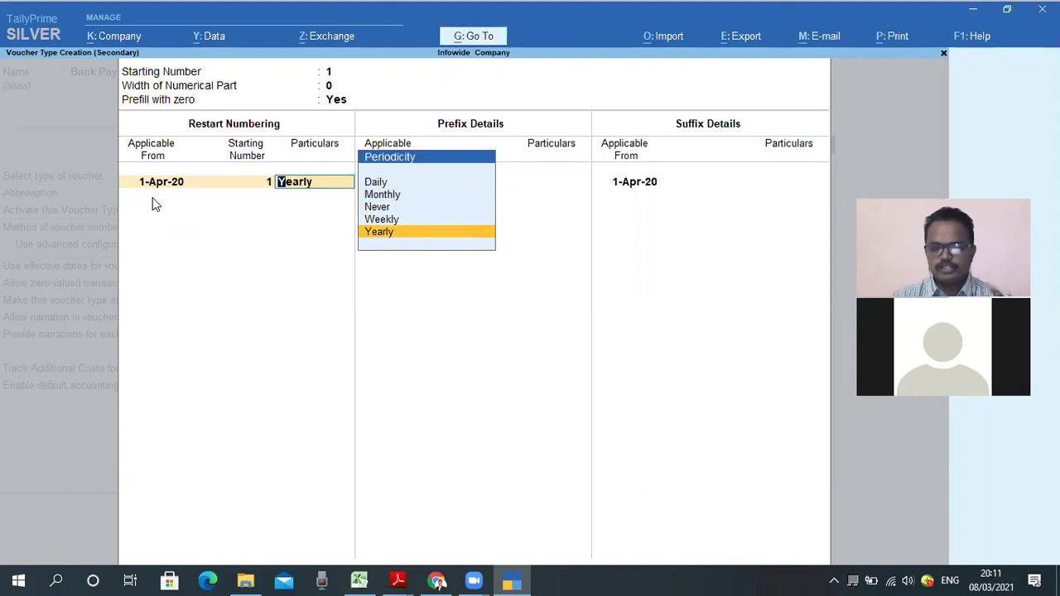
key("Return")
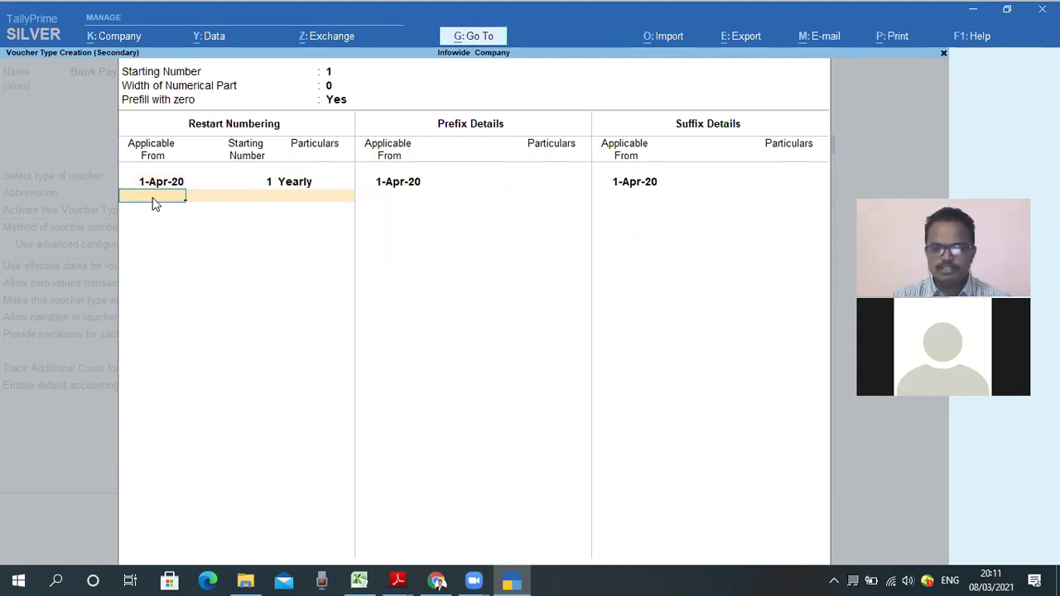
key("Return")
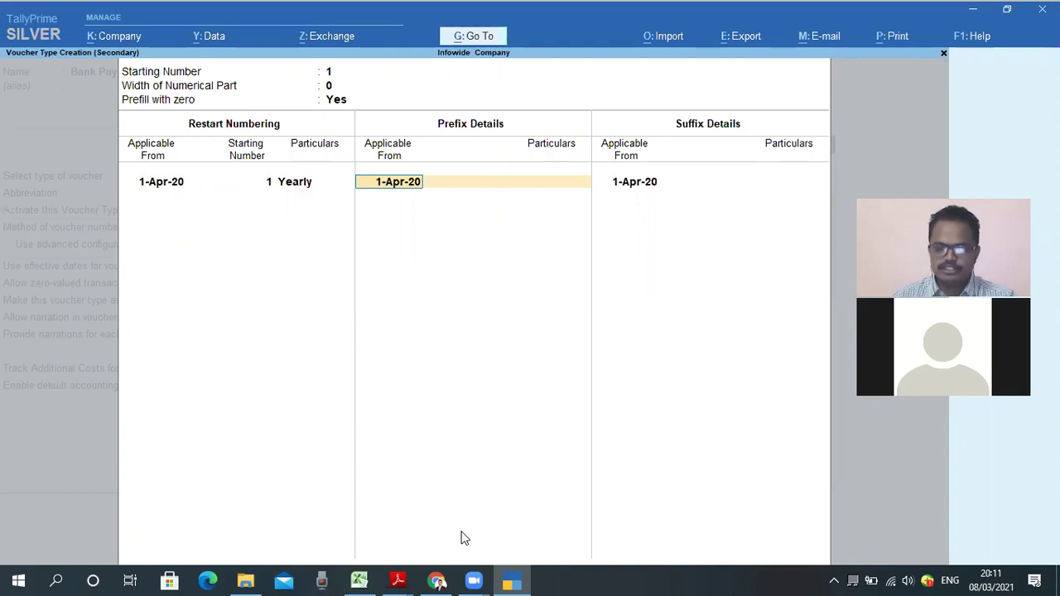
Step: Enter 2021 as the voucher number prefix applicable from 1-Apr-20
left_click_drag(431, 113, 516, 132)
left_click_drag(665, 112, 758, 134)
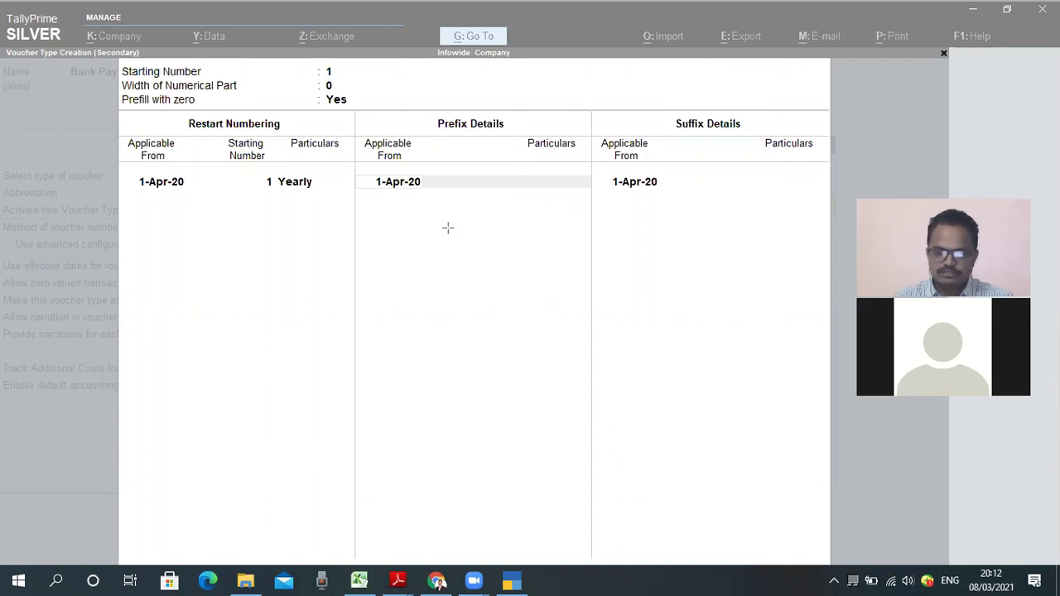
left_click(400, 379)
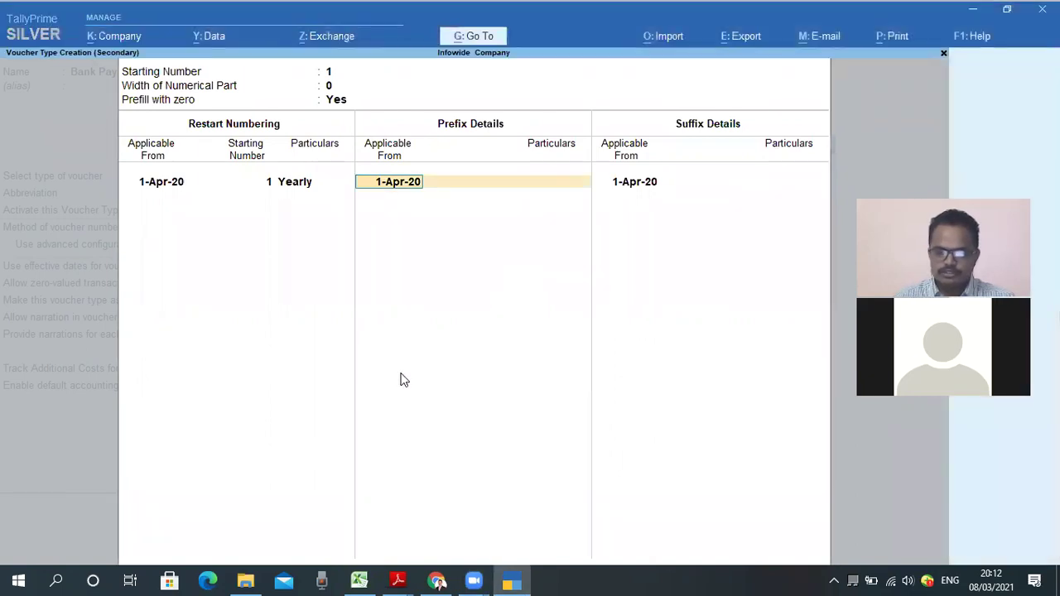
key("Return")
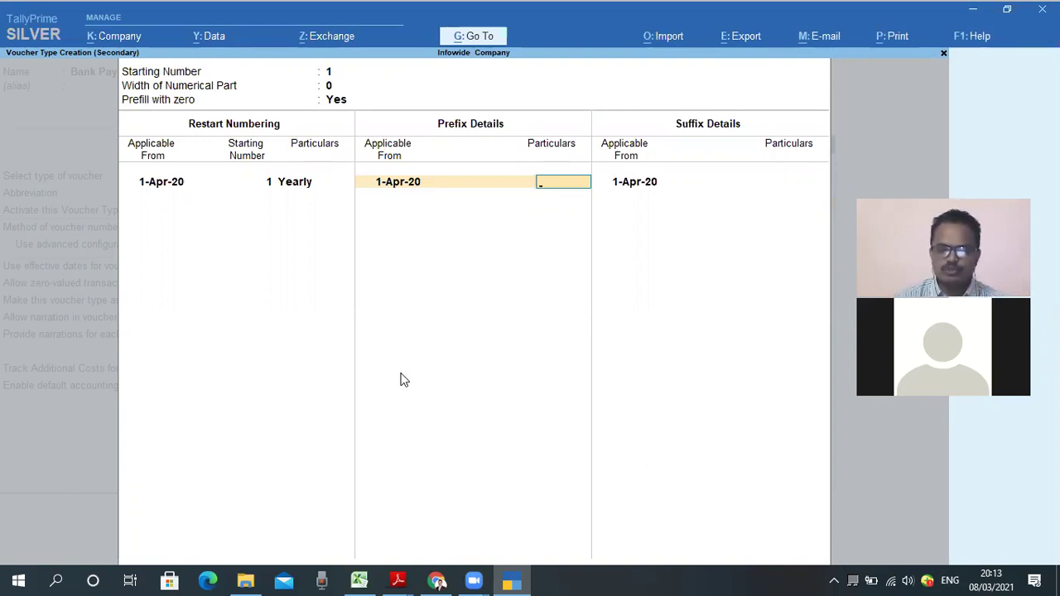
type("2021")
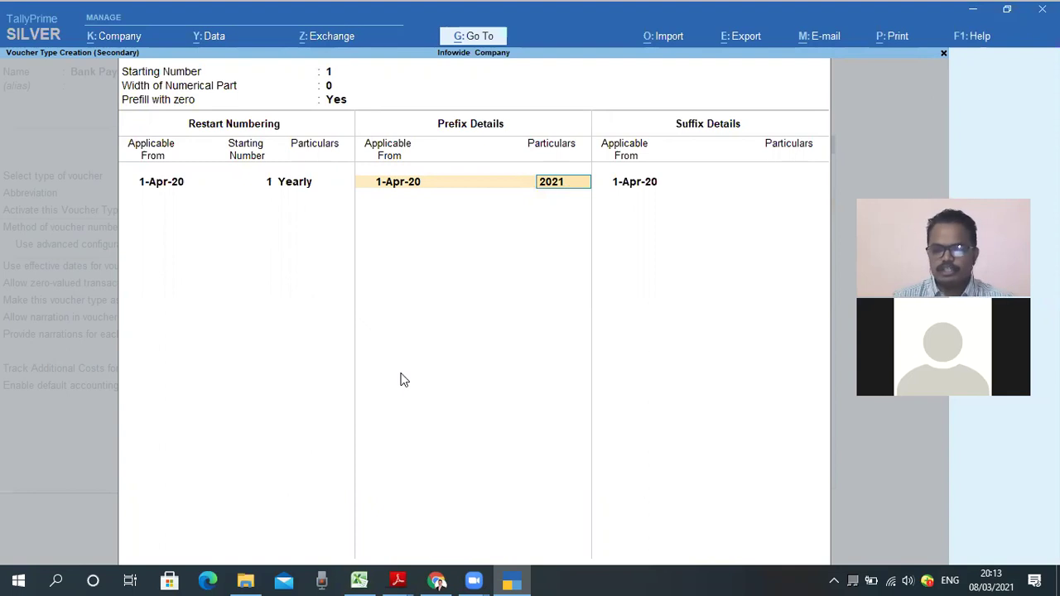
Step: Add no further prefix rows, leave the suffix from 1-Apr-20 blank, and finish the advanced numbering configuration
key("Return")
key("Return")
key("Return")
key("Return")
key("Return")
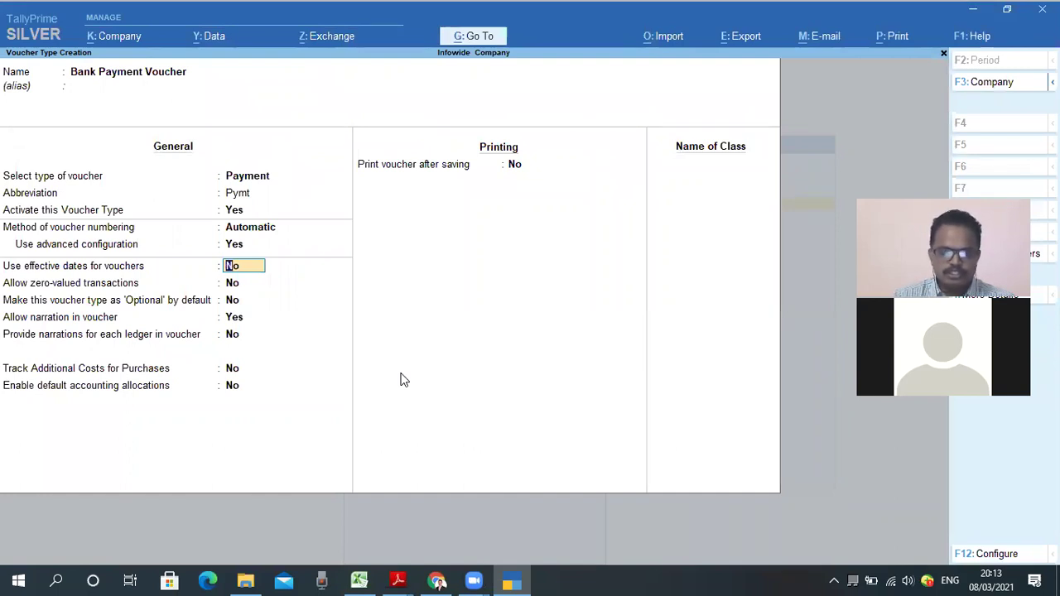
Step: Keep narration in the Bank Payment Voucher allowed and leave effective dates, zero-valued transactions, Optional default, ledger narrations, additional costs and default allocations at No
key("Return")
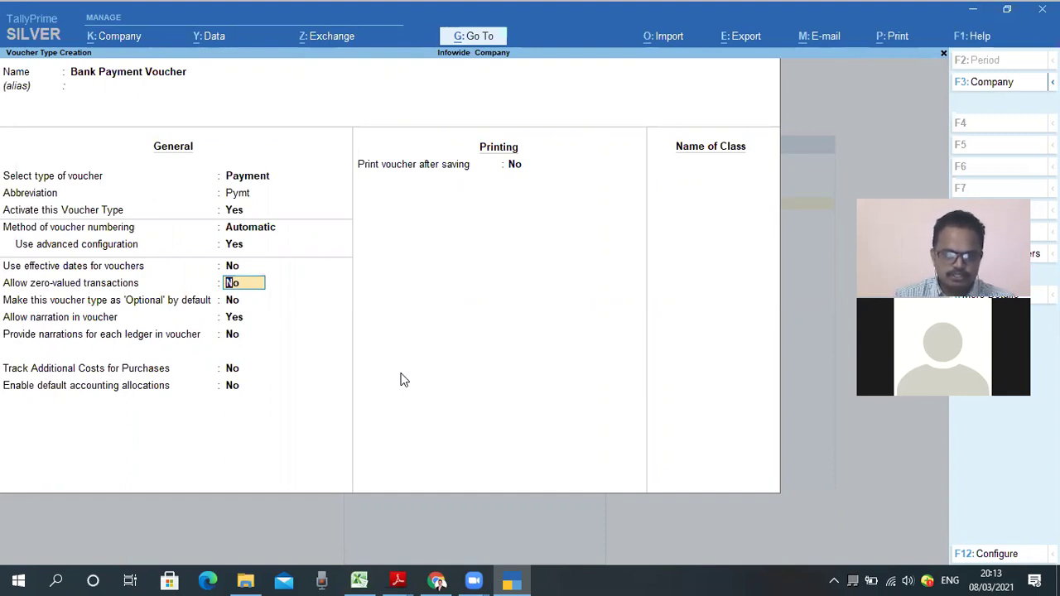
key("Return")
key("Return")
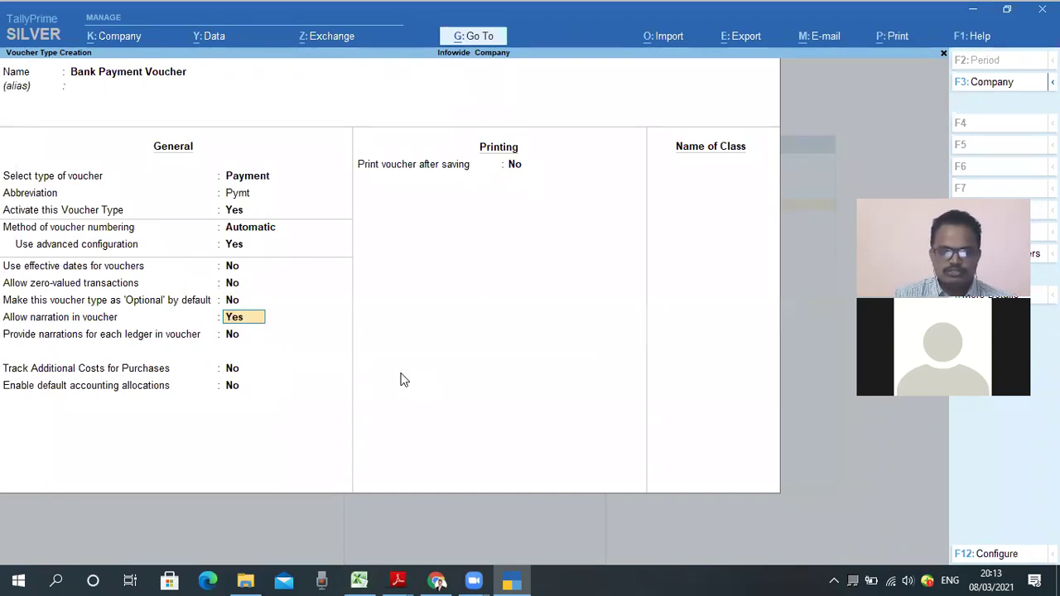
key("Return")
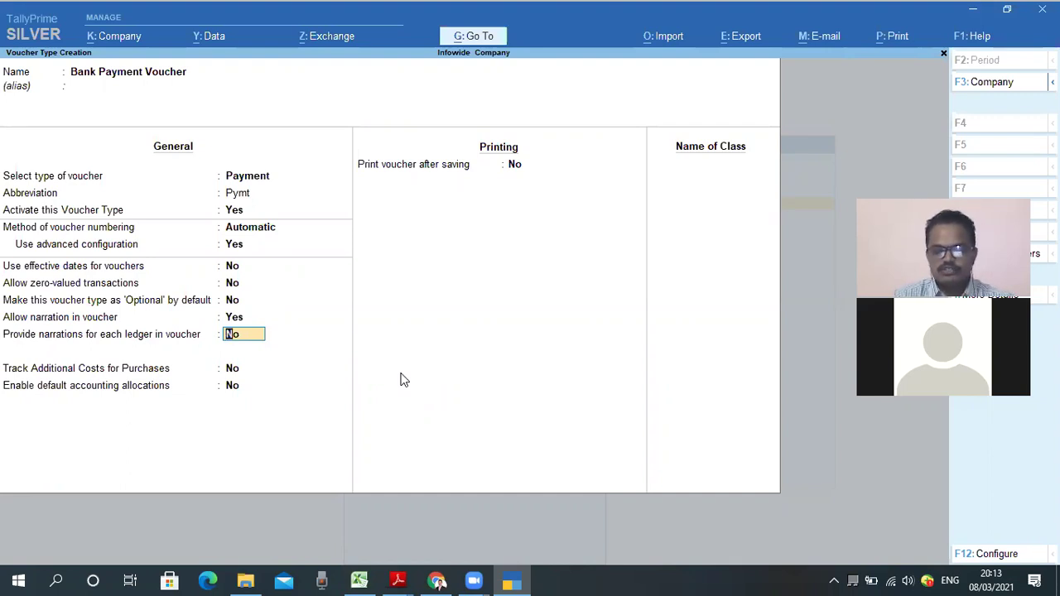
key("Return")
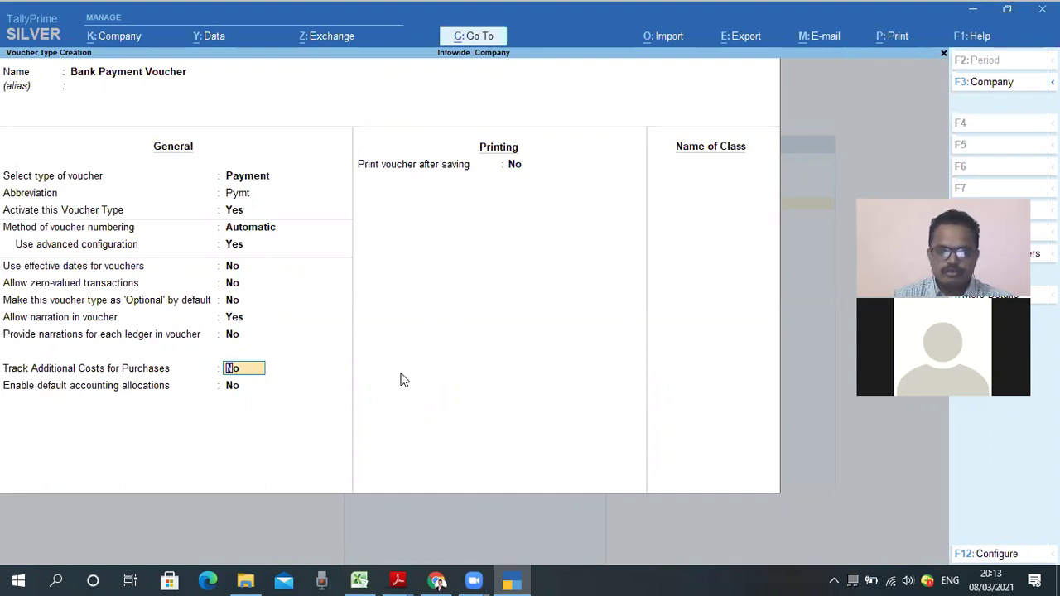
key("Return")
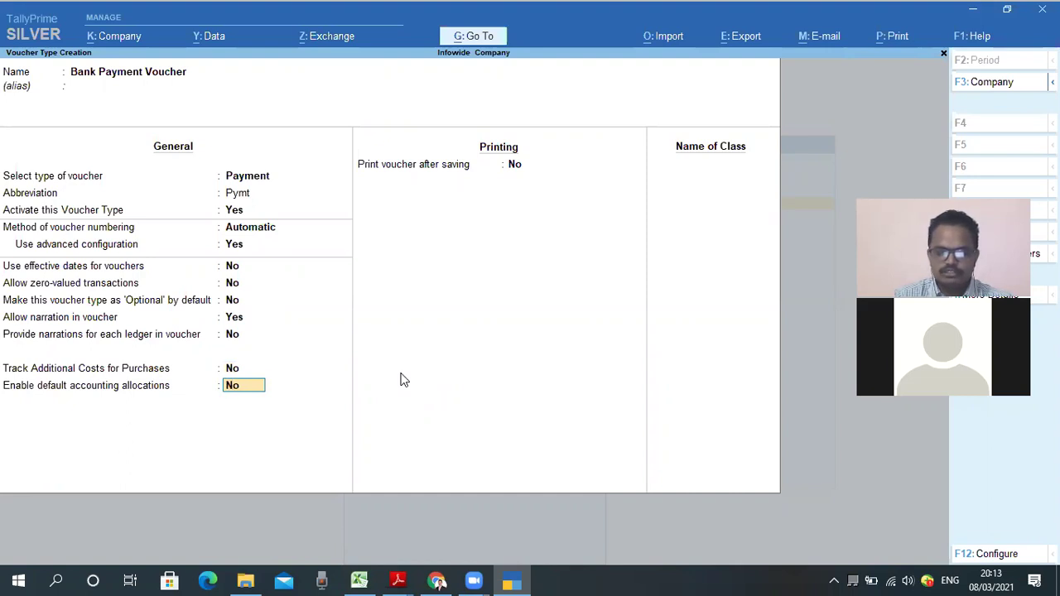
key("Return")
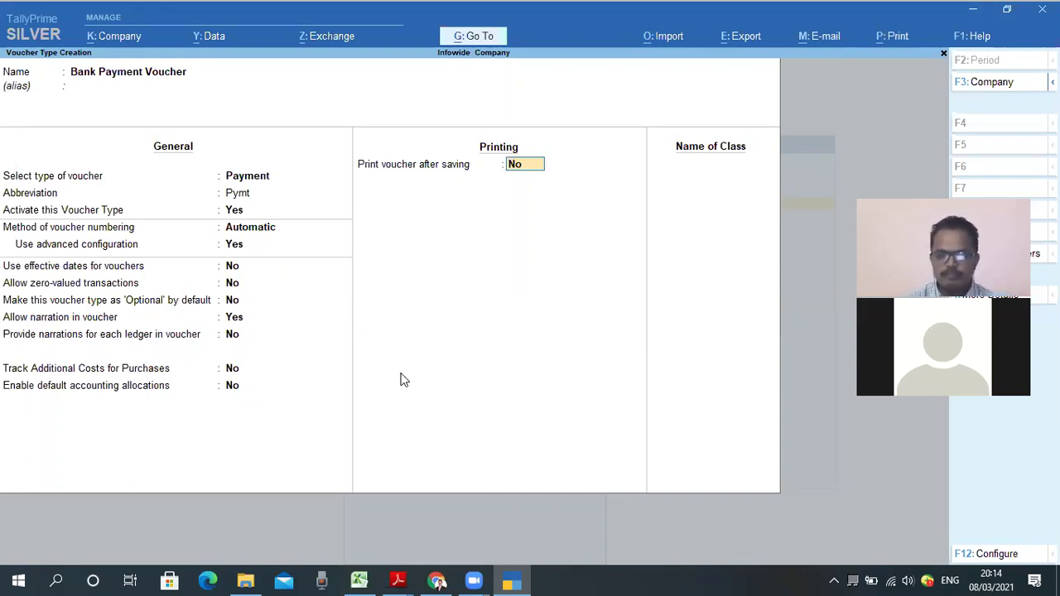
Step: Keep printing after saving at No, leave the class name blank, and save the Bank Payment Voucher type
key("Return")
key("Return")
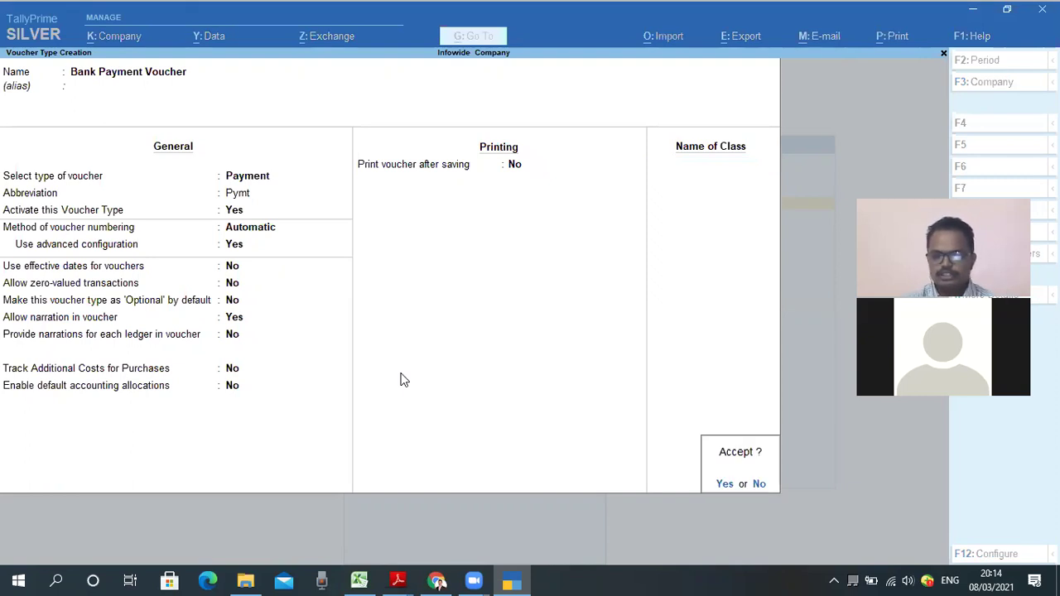
key("Return")
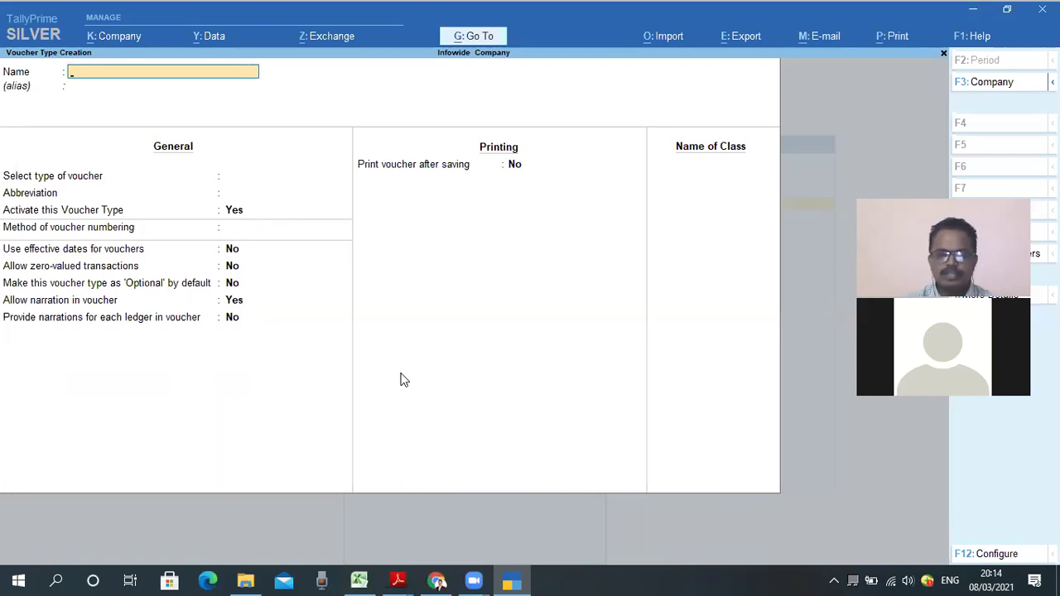
Step: Name the new voucher type Cash Payment Voucher without an alias, and base it on the Payment voucher type
type("Cash")
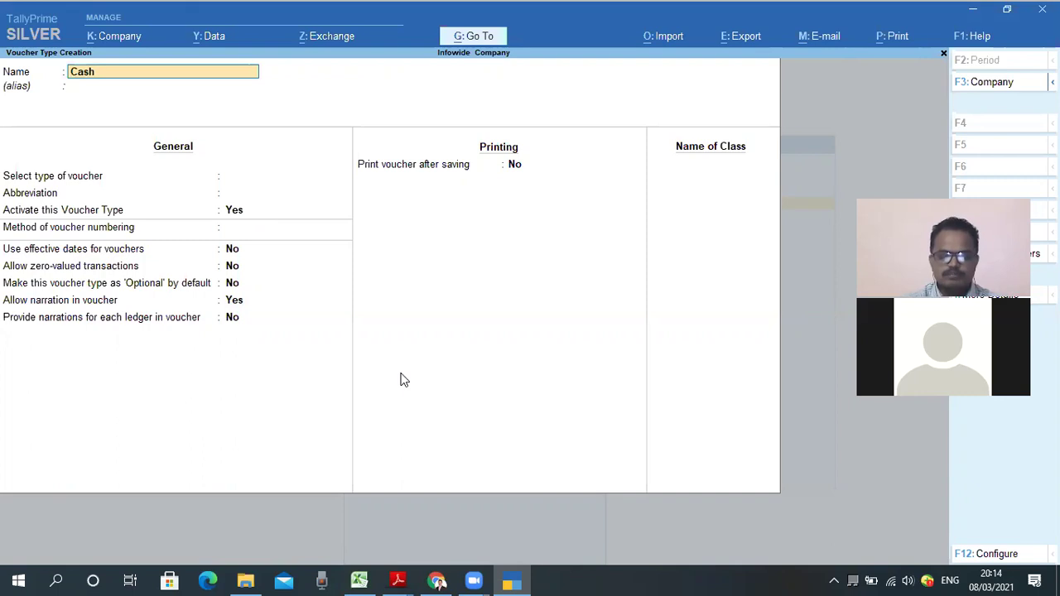
type(" Pa")
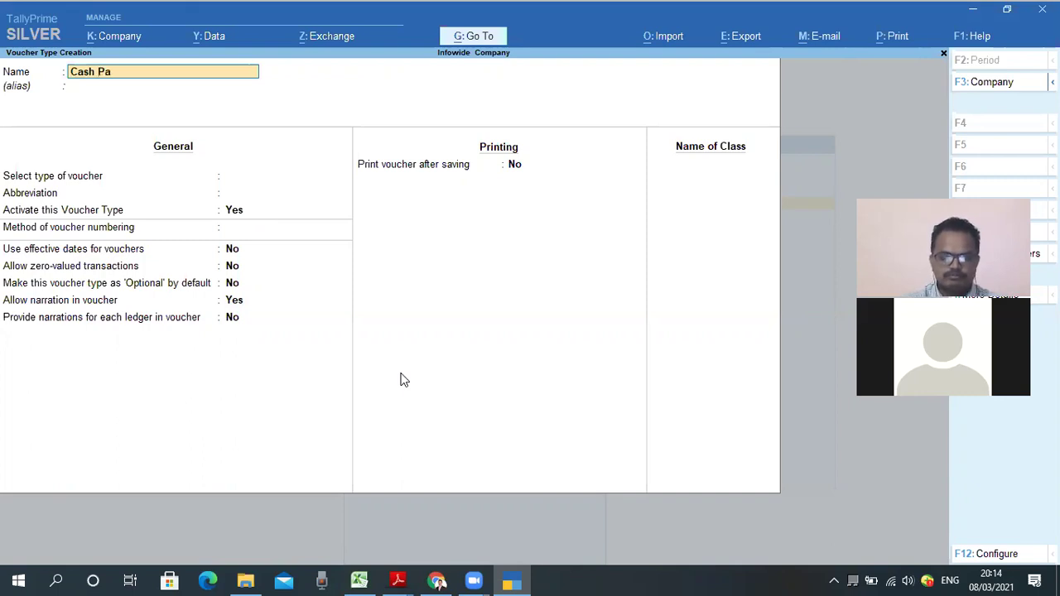
type("yment Vo")
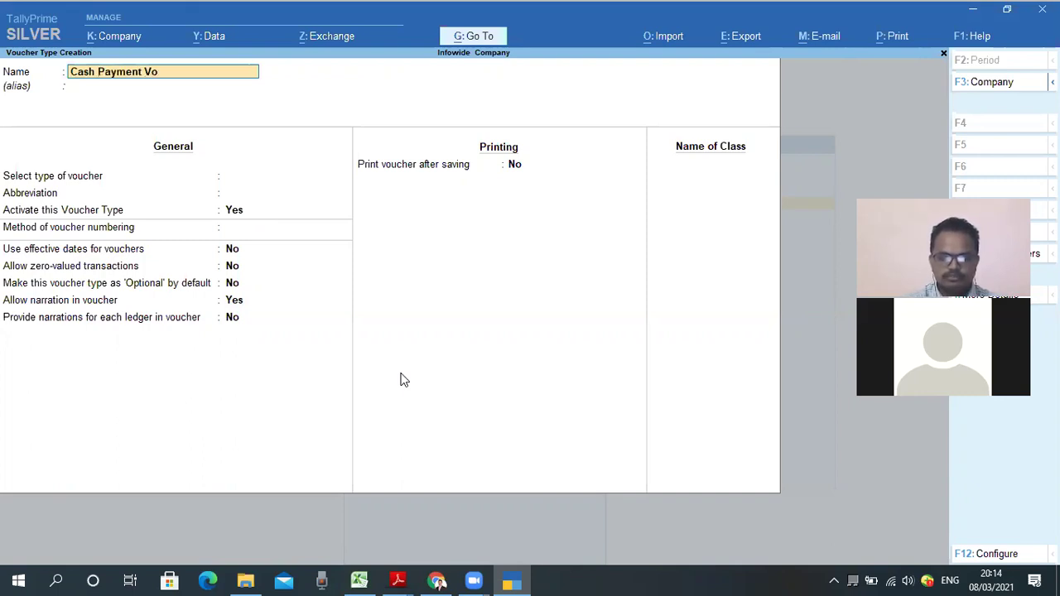
type("ucher")
key("Return")
key("Return")
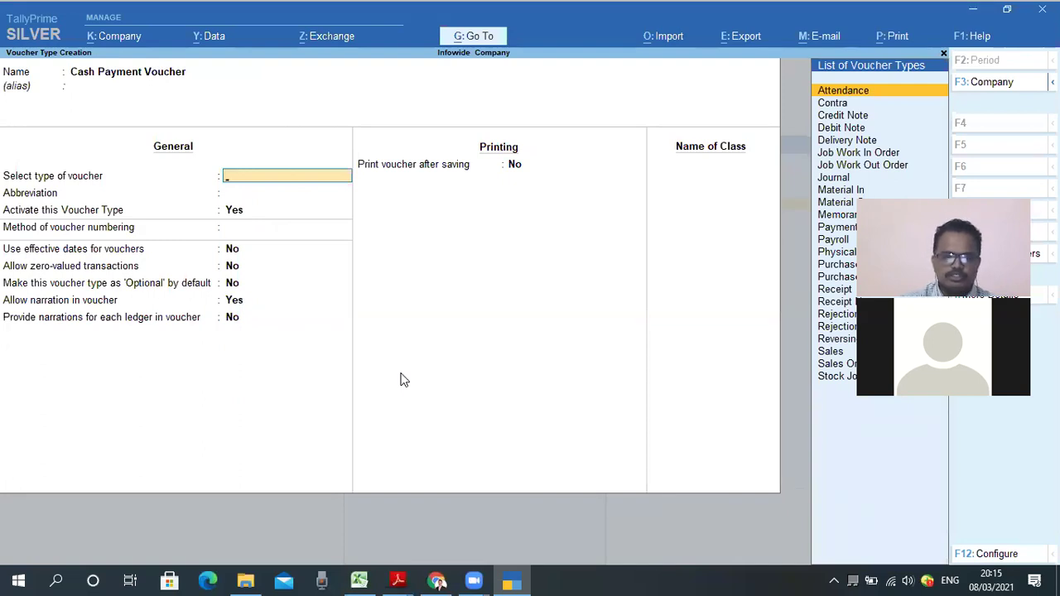
type("Pu")
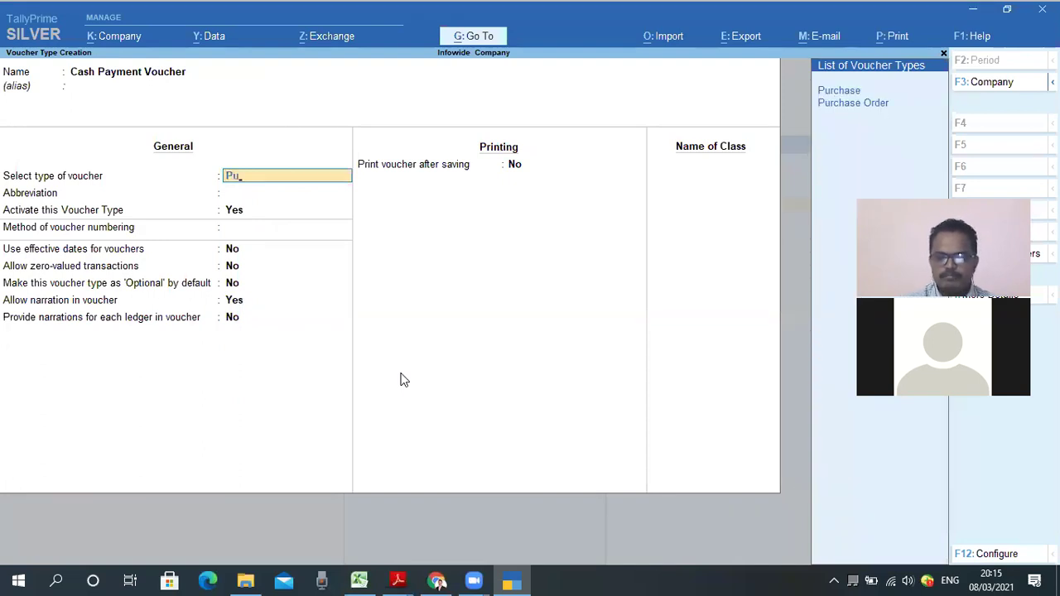
key("BackSpace")
type("ay")
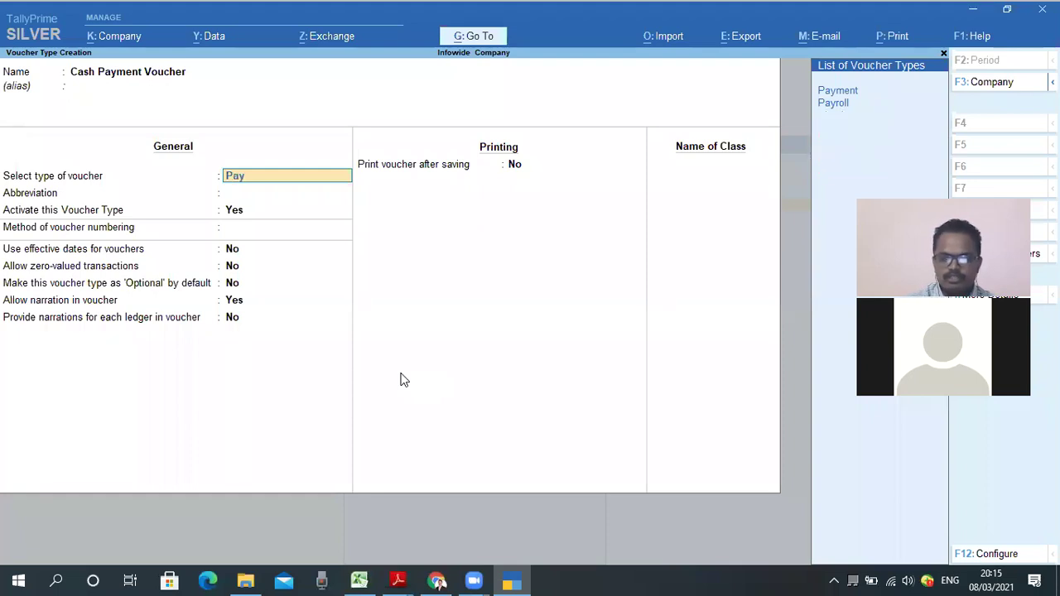
key("Return")
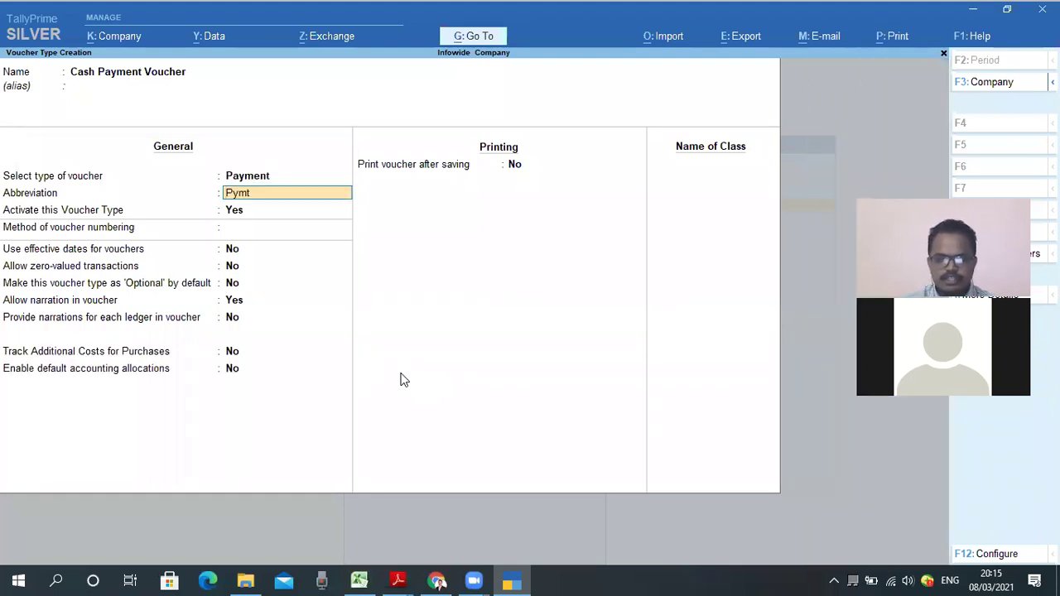
Step: Choose Automatic numbering with advanced configuration set to Yes for the Cash Payment Voucher, keeping the Pymt abbreviation and its activation
key("Return")
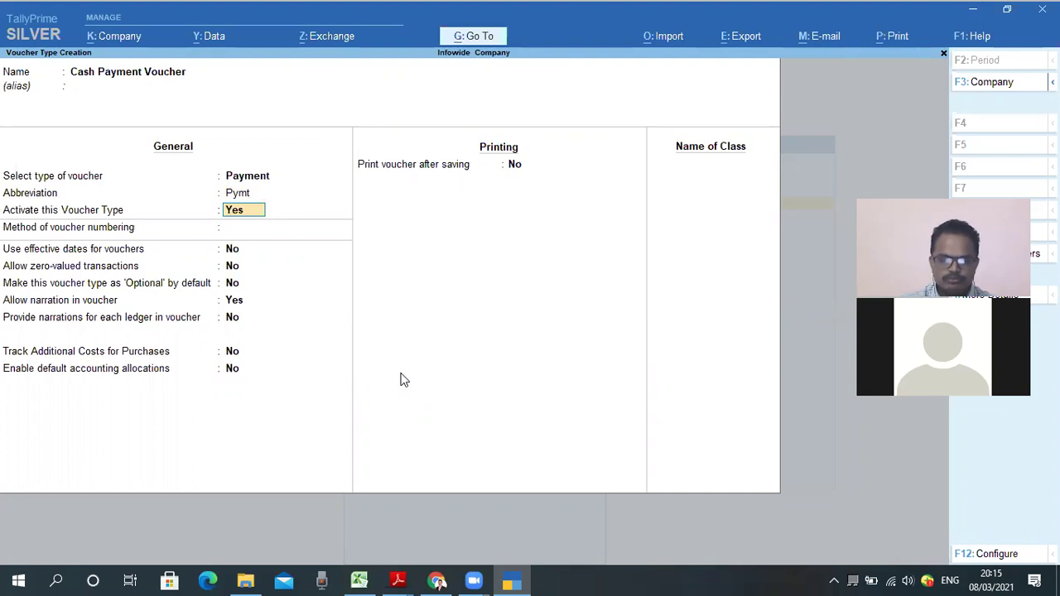
key("Return")
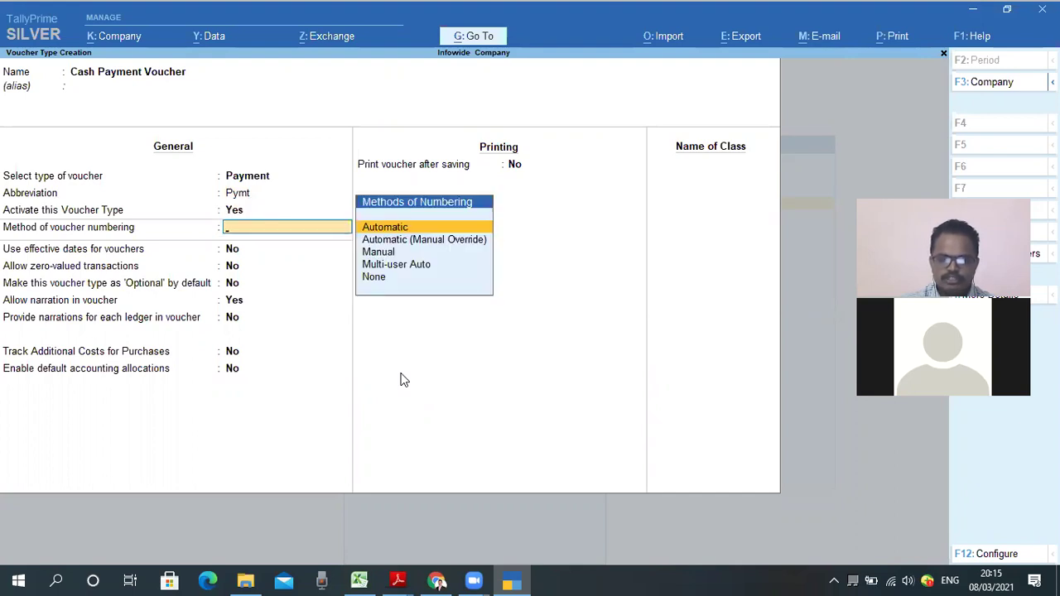
key("Return")
type("y")
key("Return")
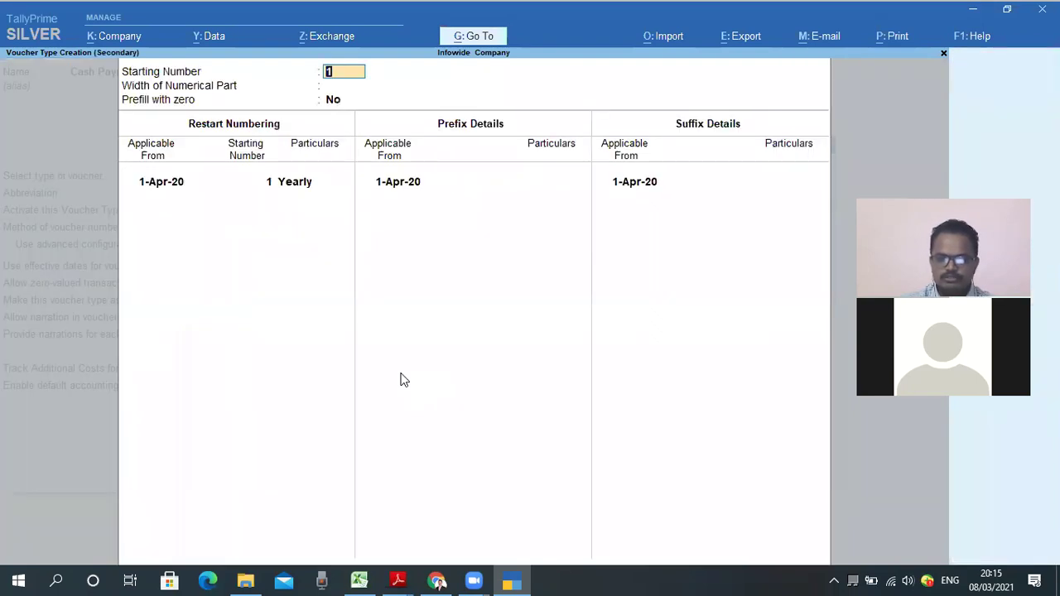
Step: Keep starting number 1, numerical width 0 and prefill with zero at No, with numbering restarting Yearly at 1 from 1-Apr-20
key("Return")
key("Return")
key("Return")
key("Return")
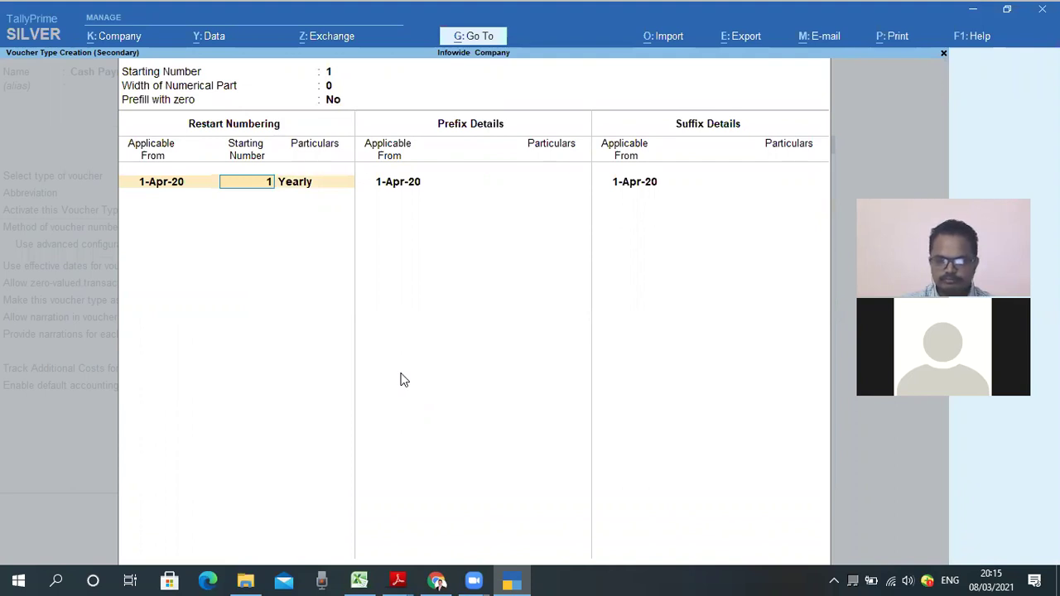
key("Return")
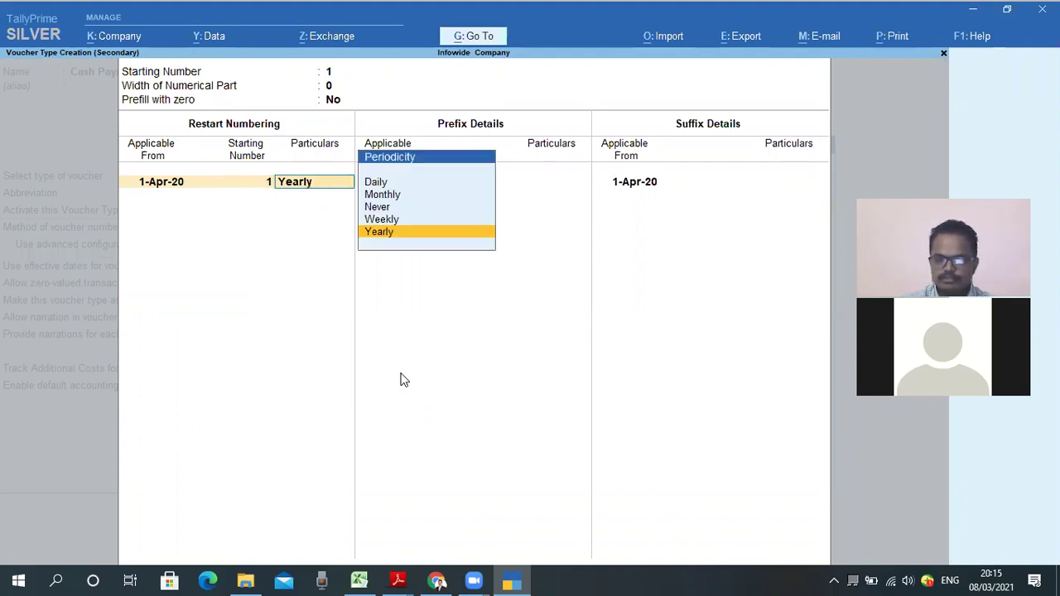
key("Return")
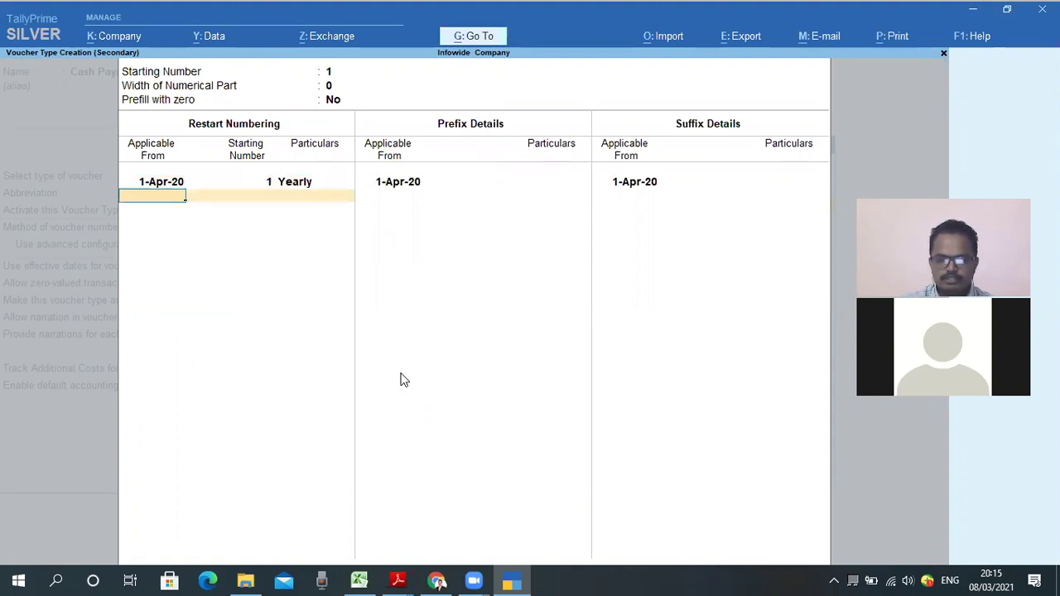
key("Return")
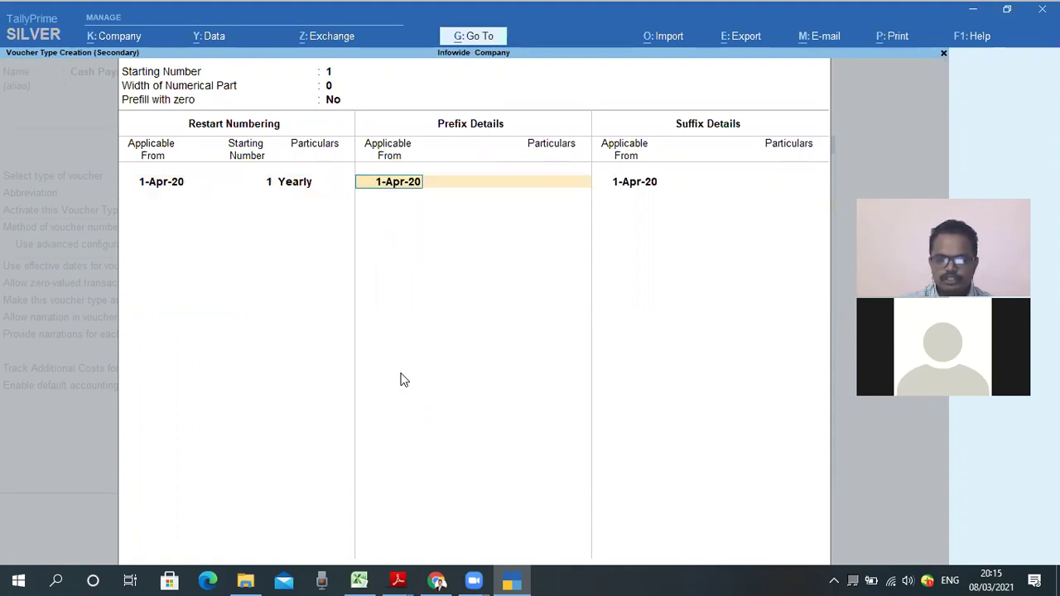
Step: Enter 2021C as the Cash Payment Voucher's number prefix applicable from 1-Apr-20
key("Return")
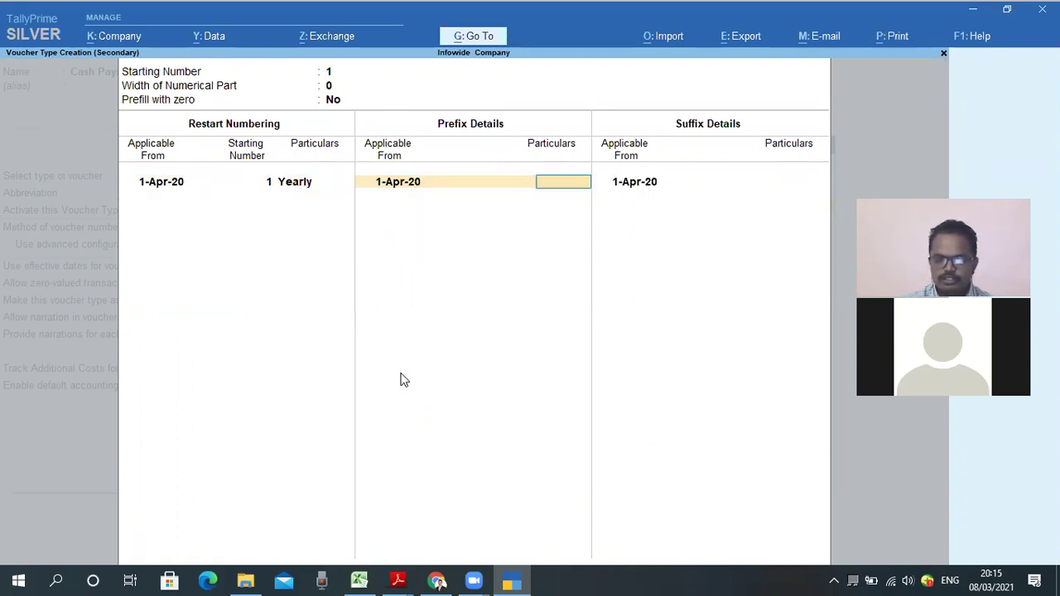
type("202")
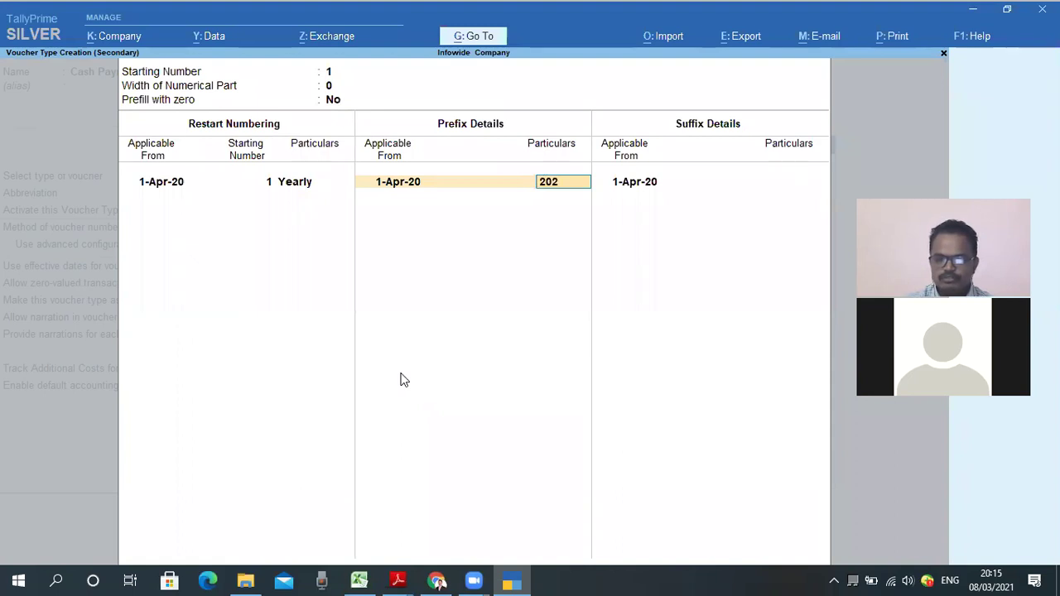
type("1 C")
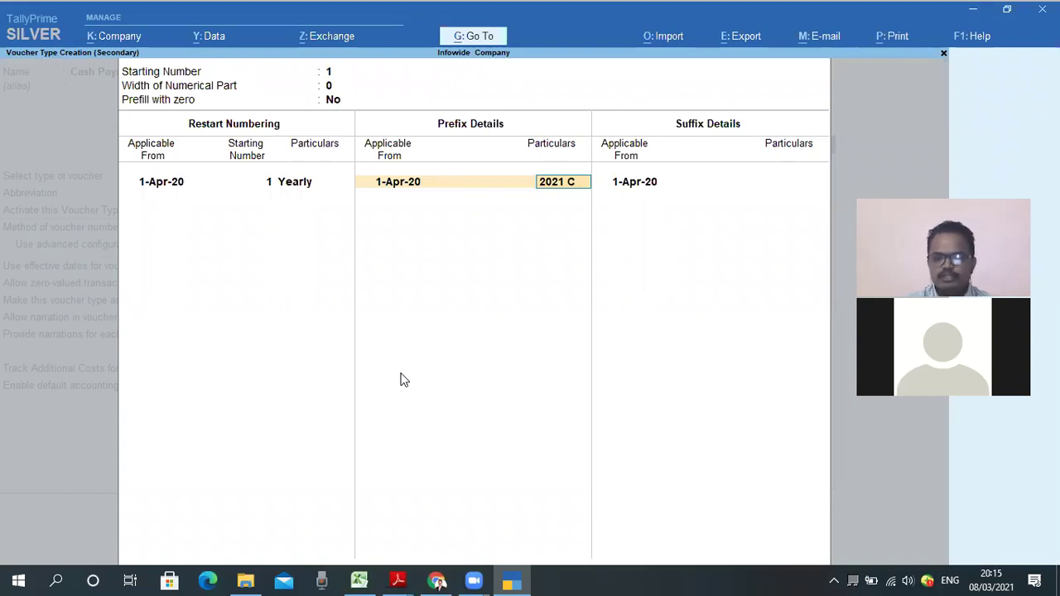
key("BackSpace")
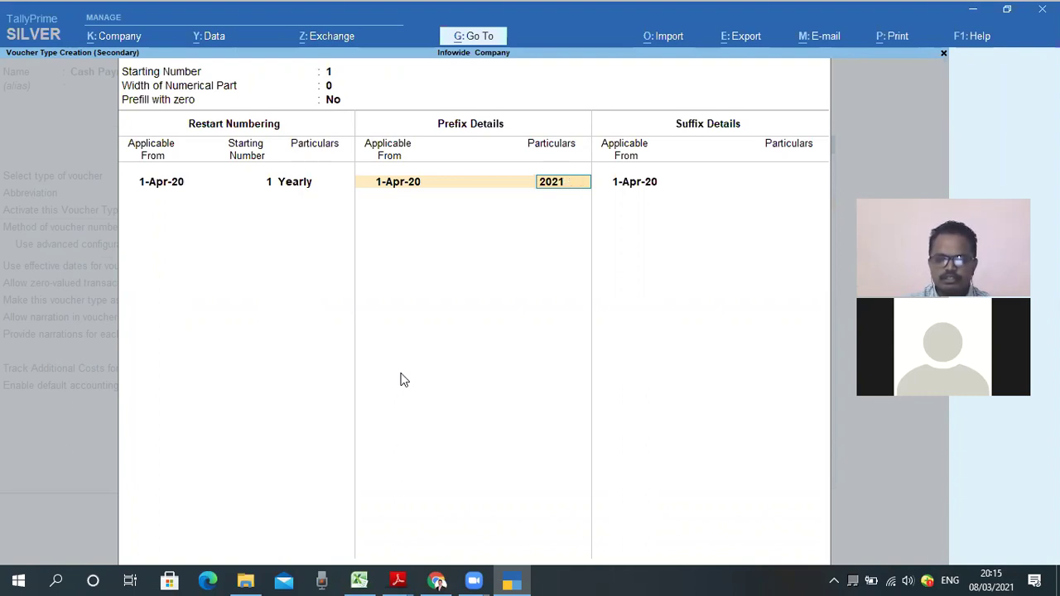
type("c")
key("BackSpace")
type("C")
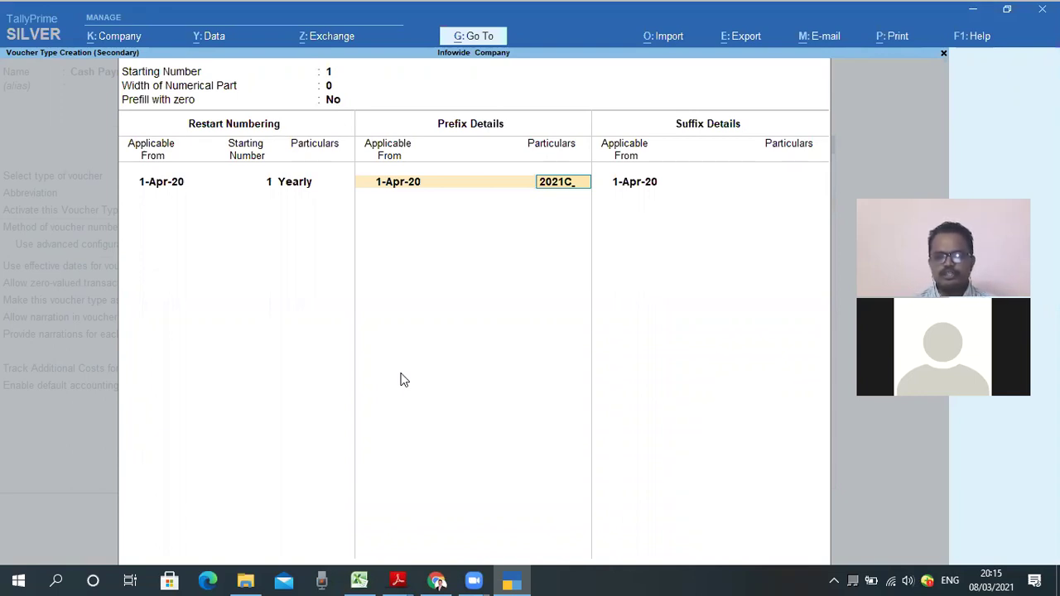
key("Return")
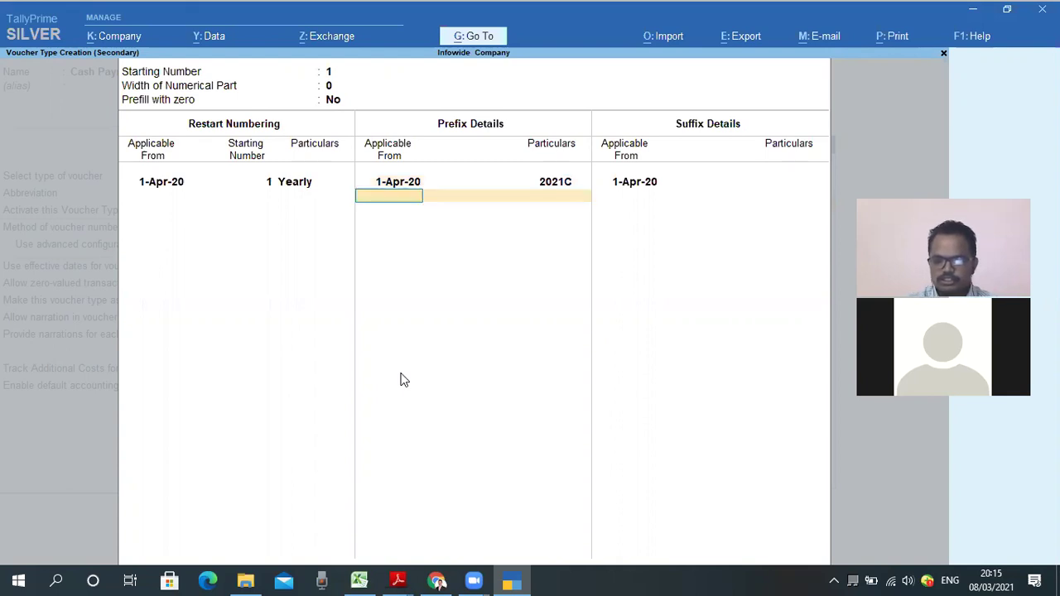
Step: End the prefix list, leave the suffix particulars blank, and finish the Cash Payment Voucher's numbering configuration
key("Return")
key("Return")
key("Return")
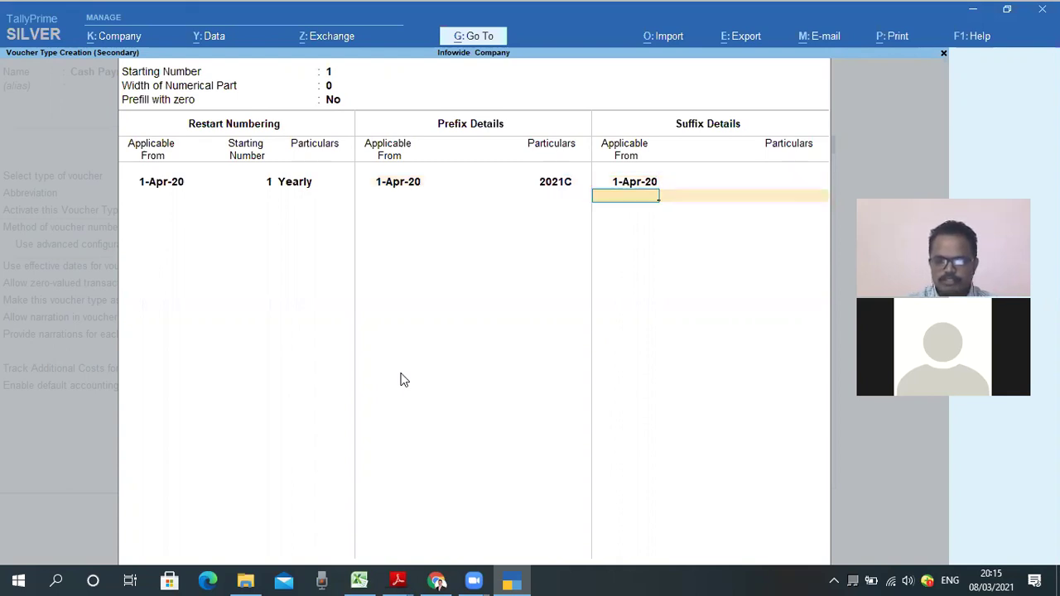
key("Return")
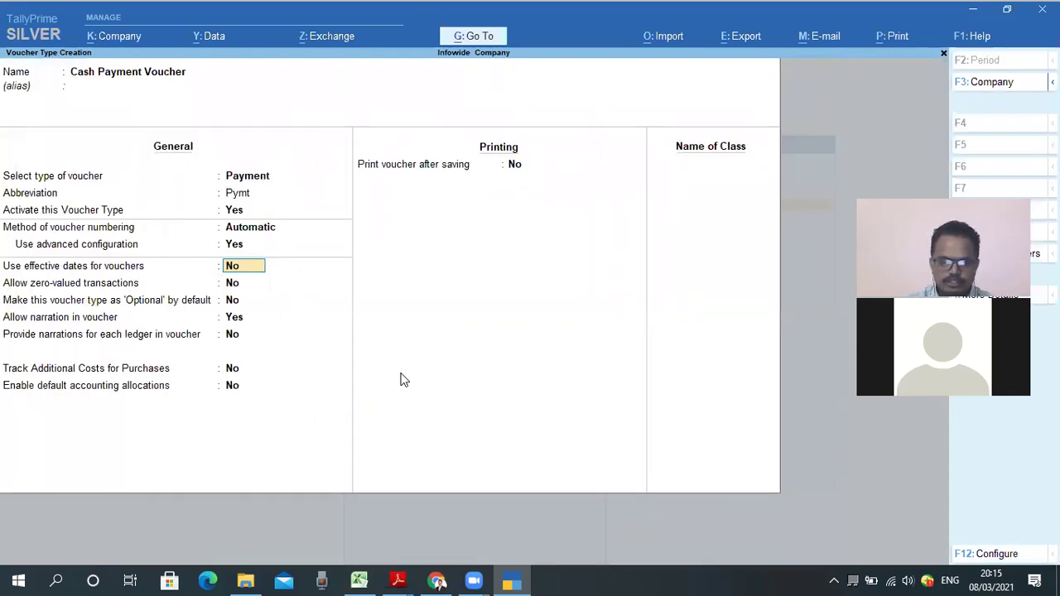
Step: Keep narration in the Cash Payment Voucher allowed and leave effective dates, zero-valued transactions, Optional default, ledger narrations, additional costs and default allocations at No
key("Return")
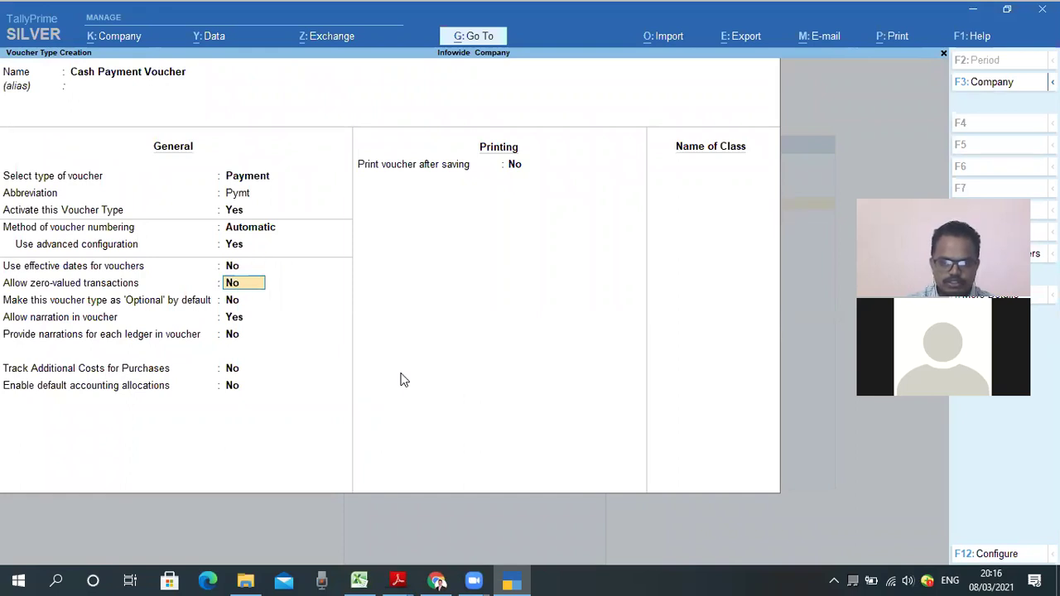
key("Return")
key("Return")
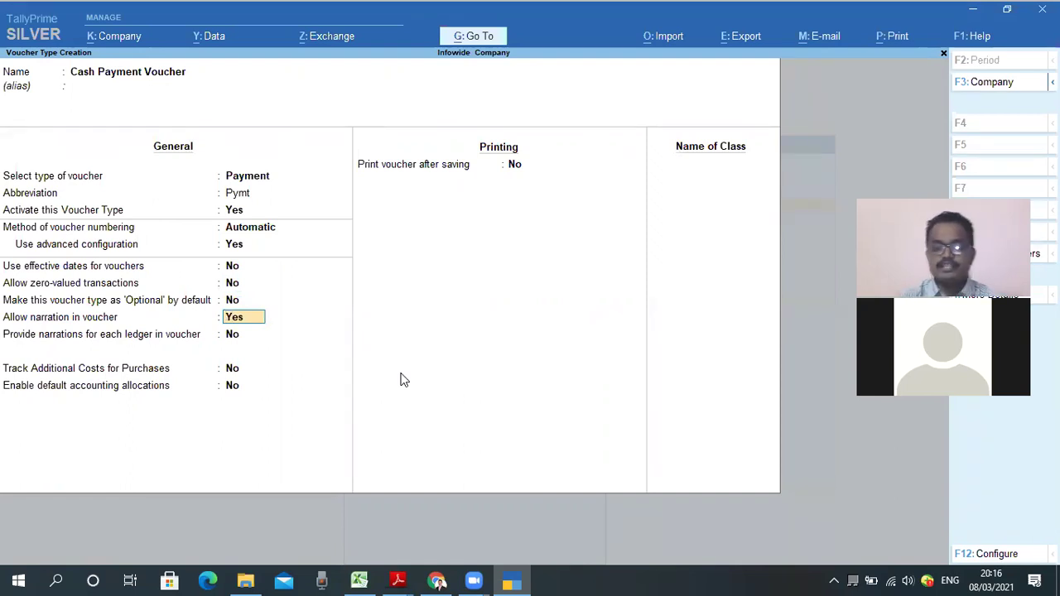
key("Return")
key("Return")
key("Return")
key("Return")
Step: Keep printing after saving at No, leave the class name blank, and save the Cash Payment Voucher type
key("Return")
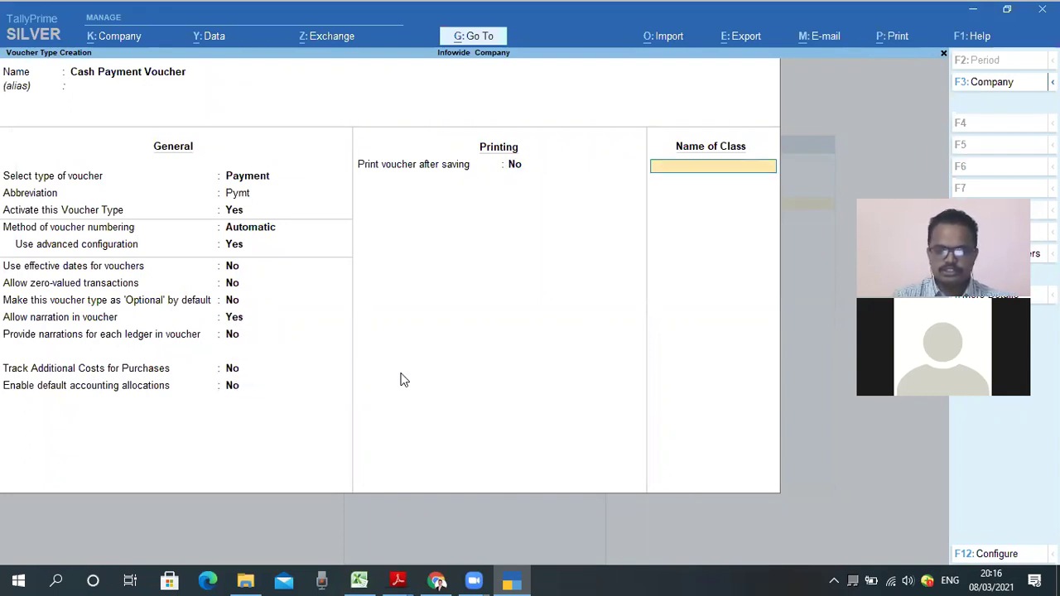
key("Return")
key("Return")
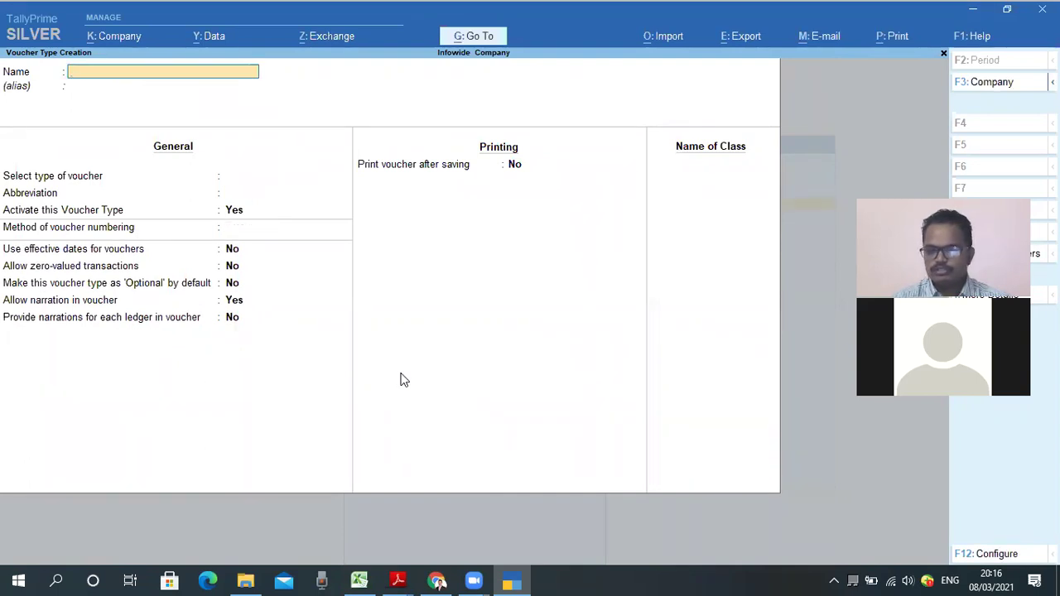
Step: Quit the blank voucher type creation form without entering anything and return to the Gateway of Tally
key("Escape")
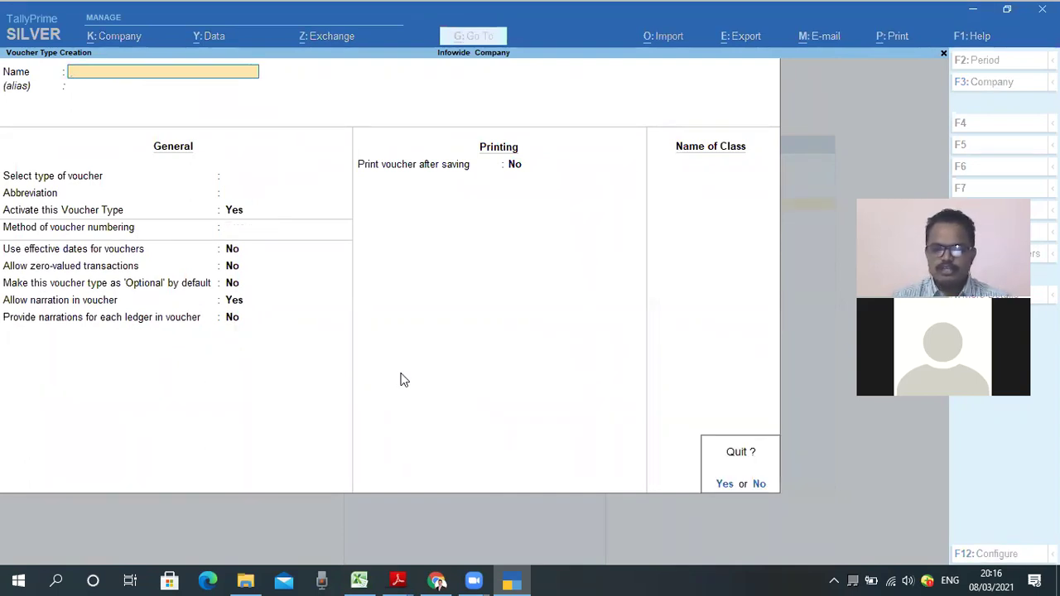
key("Return")
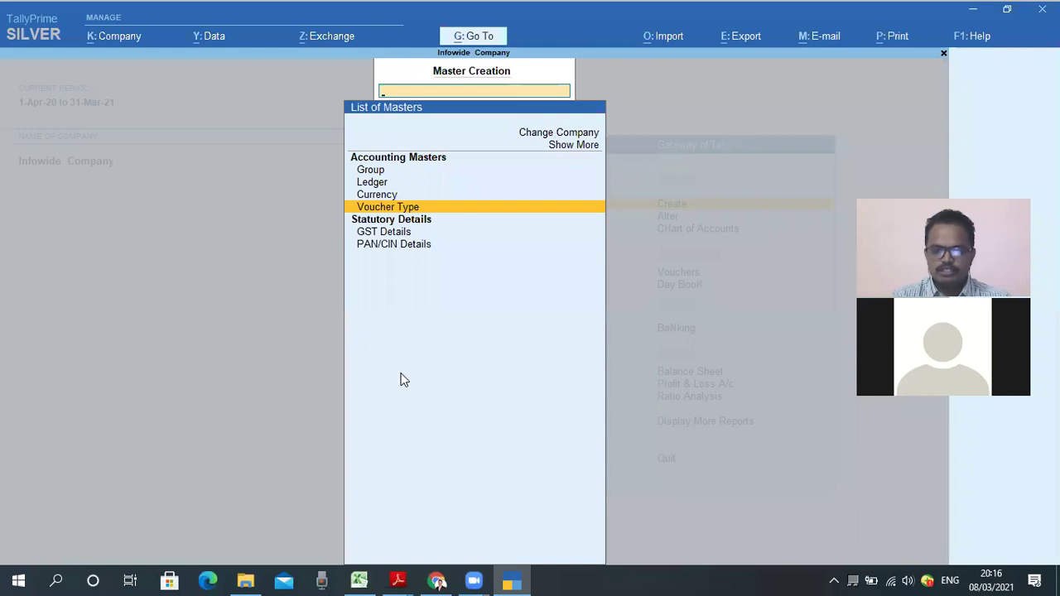
key("Escape")
Step: Open the list of voucher types in the Chart of Accounts
key("Down")
key("Down")
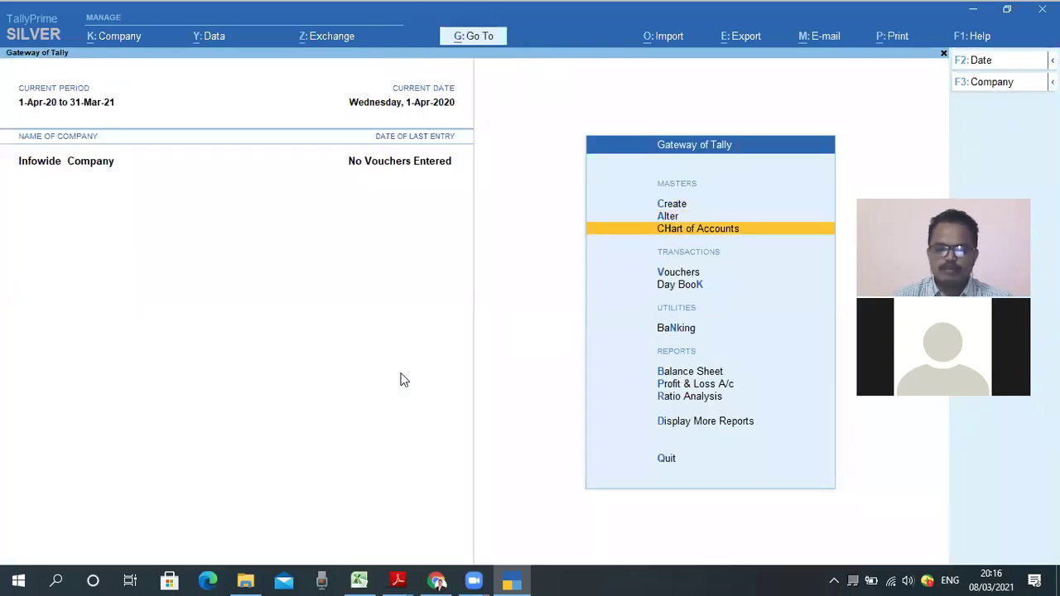
key("Return")
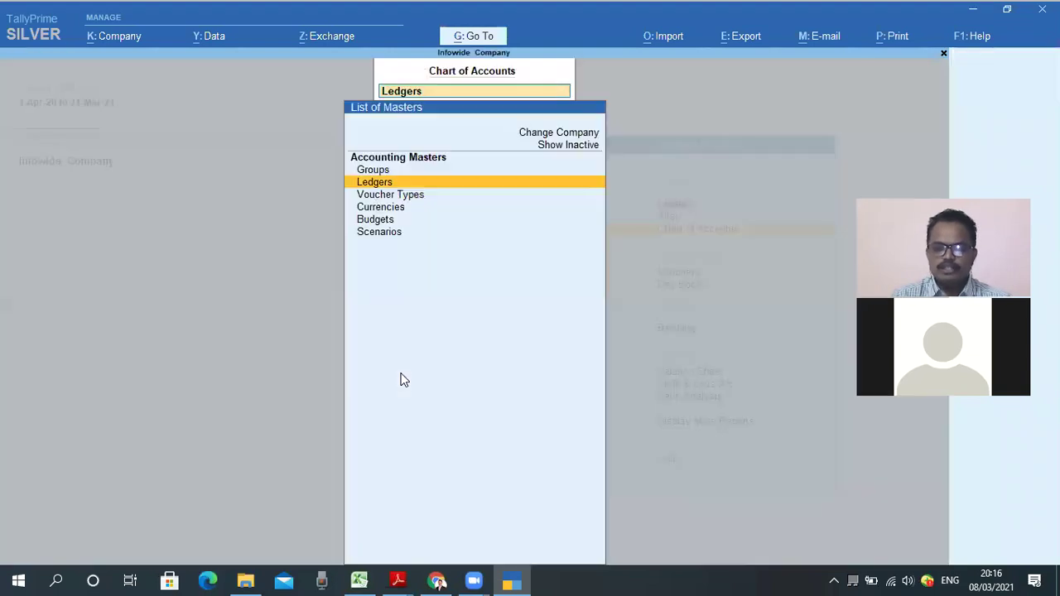
key("Down")
key("Down")
key("Up")
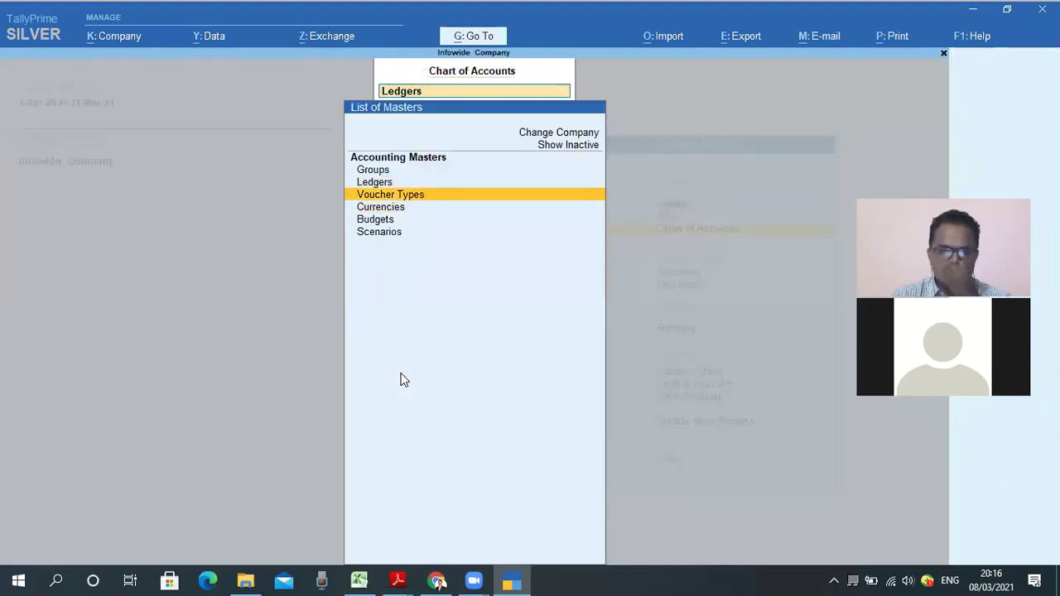
key("Return")
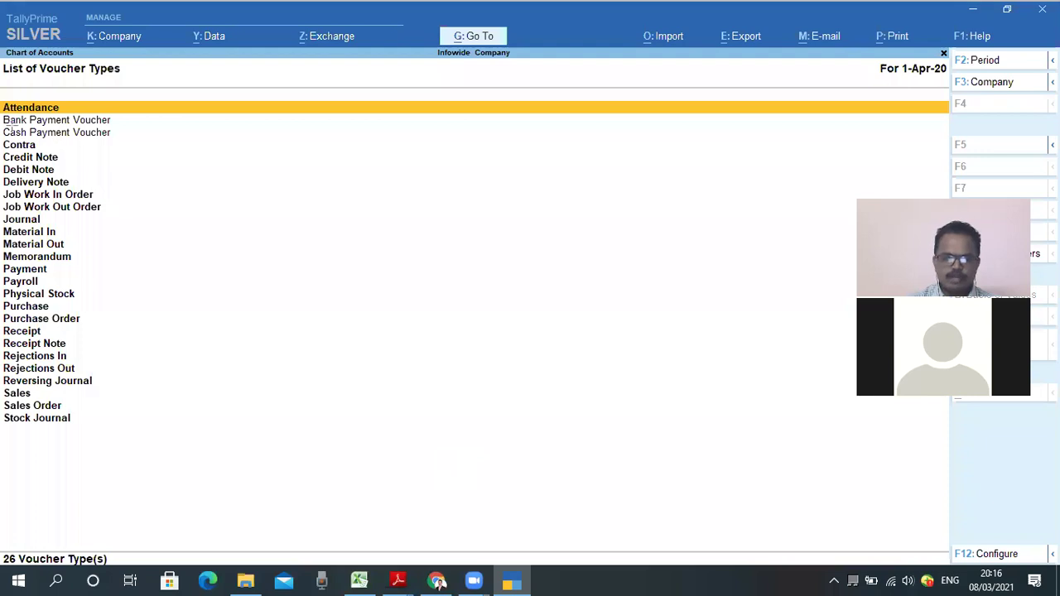
Step: Outline the voucher type list for review, replacing that mark with one around the Bank Payment Voucher and Cash Payment Voucher entries
left_click_drag(4, 95, 56, 137)
left_click_drag(116, 182, 118, 441)
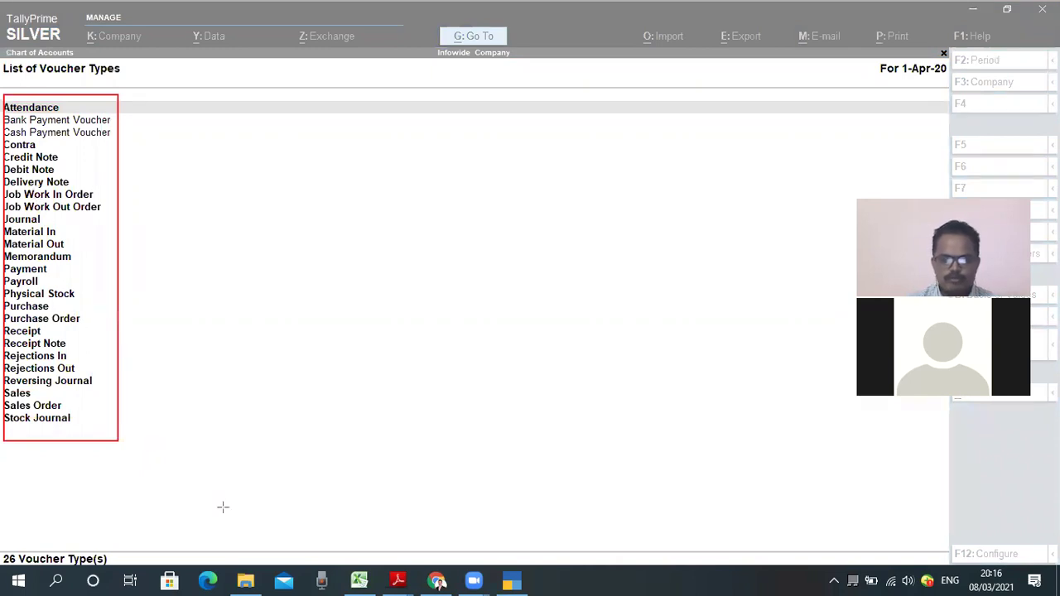
key("ctrl+z")
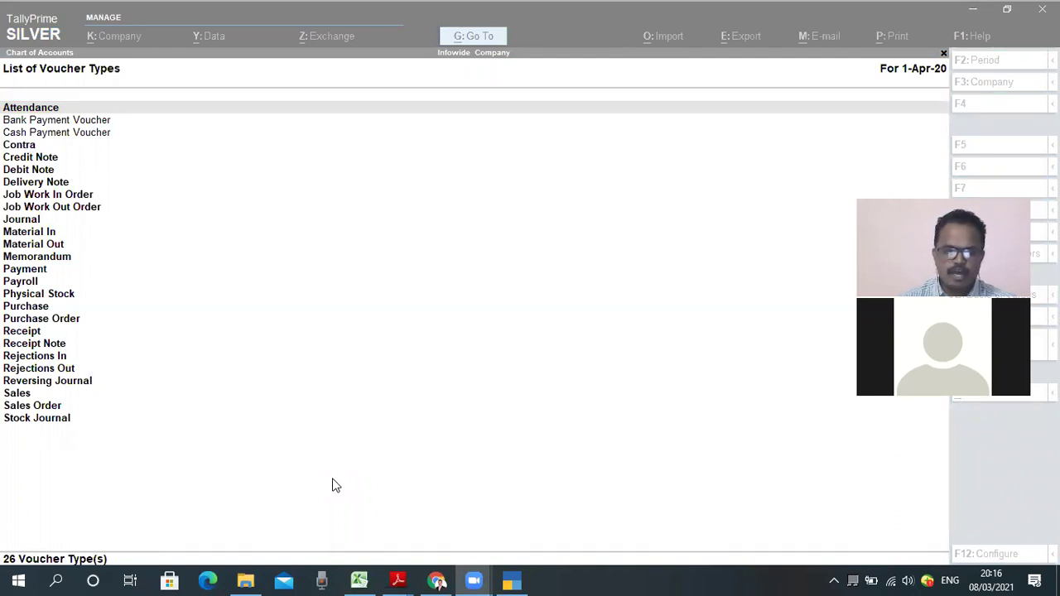
mouse_move(115, 117)
left_mouse_down()
mouse_move(102, 138)
mouse_move(3, 140)
left_mouse_up()
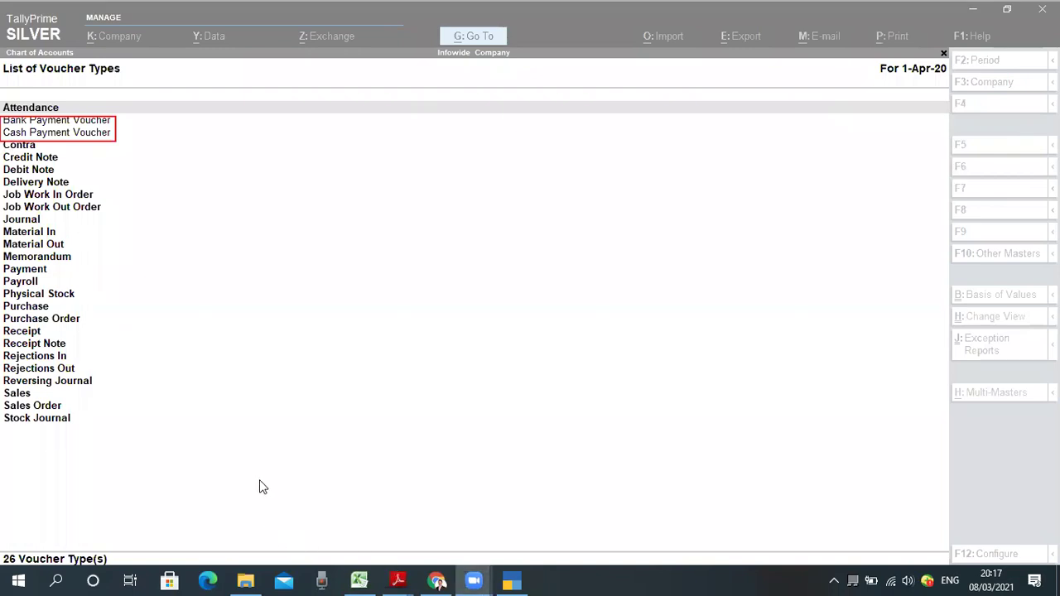
Step: Switch to 15 Voucher Type.pdf in Adobe Reader and mark the F7 Journal branch with its Direct Expenses, Indirect Expenses, Salary and Capital entries
mouse_move(439, 571)
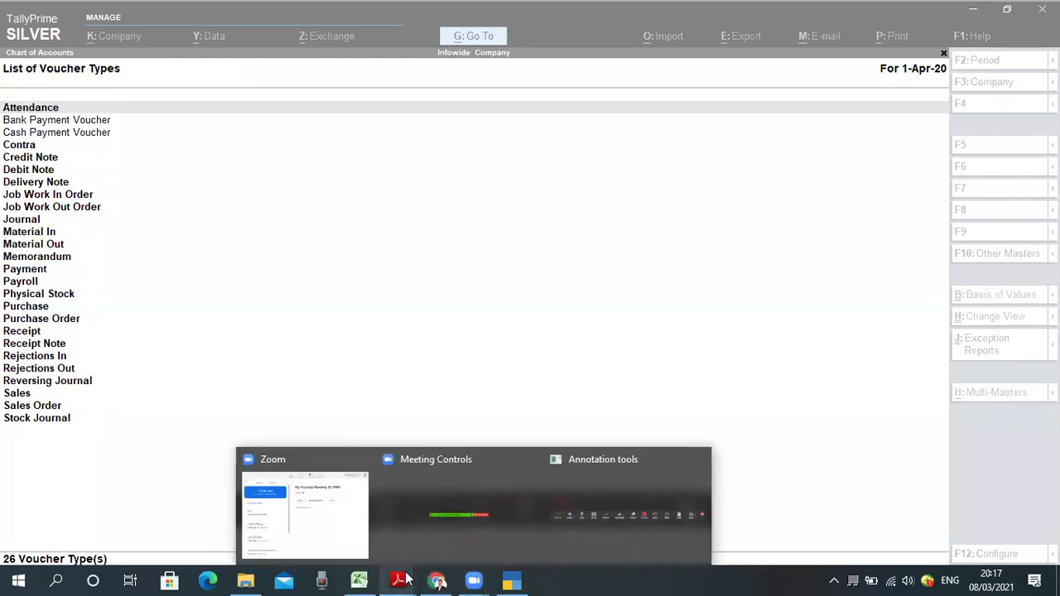
mouse_move(407, 577)
left_click(453, 542)
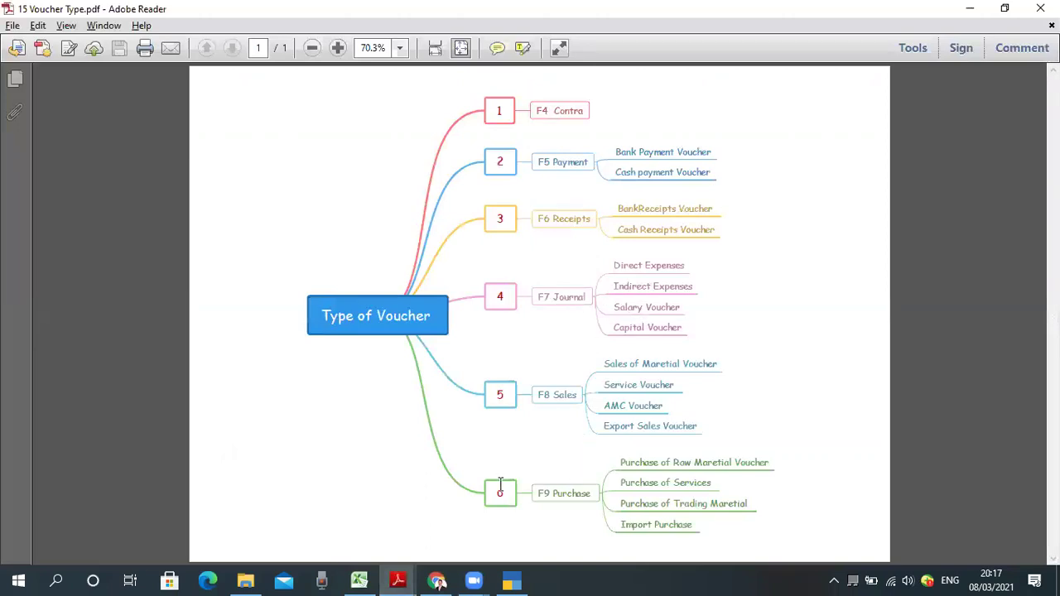
left_click_drag(708, 338, 477, 254)
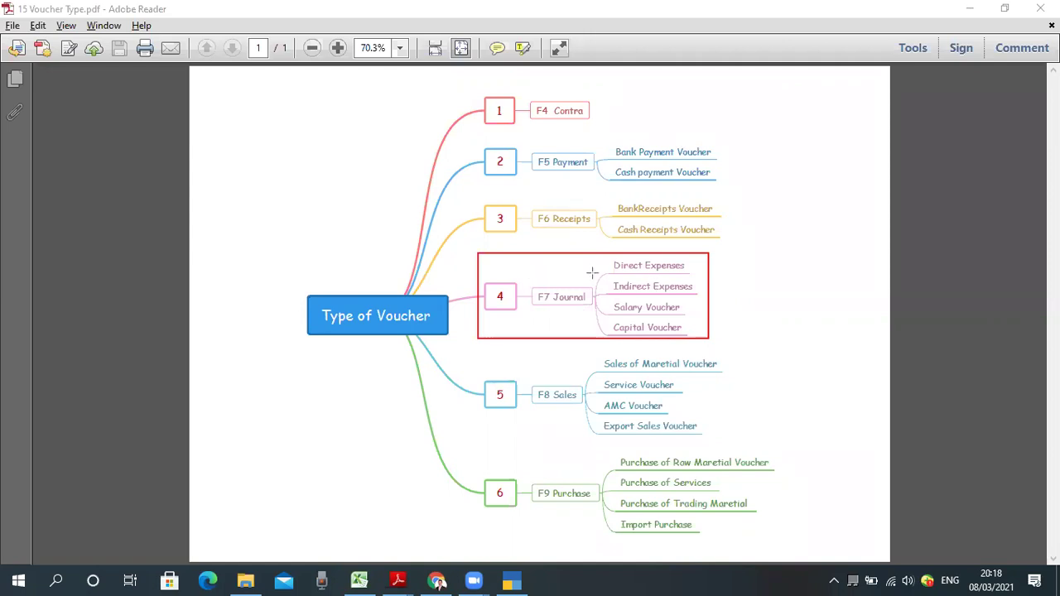
left_click_drag(607, 256, 694, 276)
left_click_drag(609, 276, 699, 296)
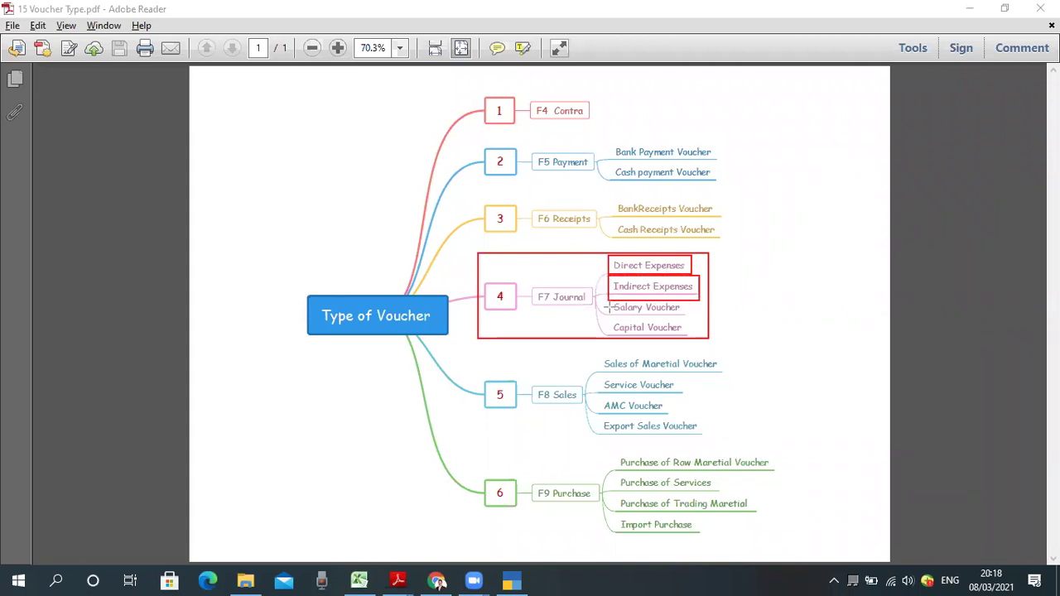
left_click_drag(608, 300, 694, 315)
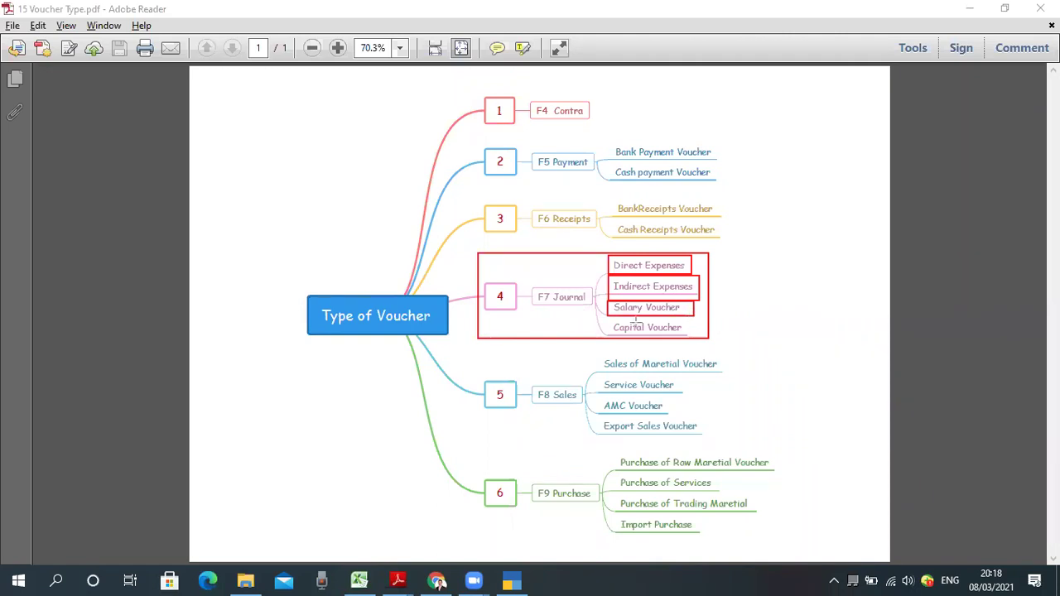
left_click_drag(608, 320, 696, 333)
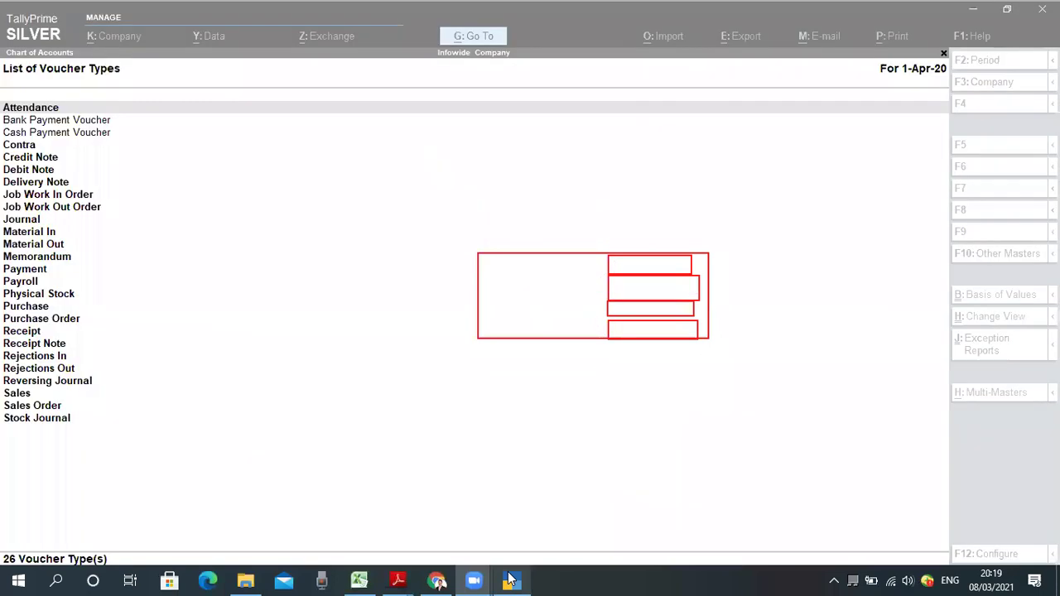
Step: Switch back to TallyPrime, clear the drawn outlines, and close the voucher types list to return to the Gateway of Tally
left_click(512, 581)
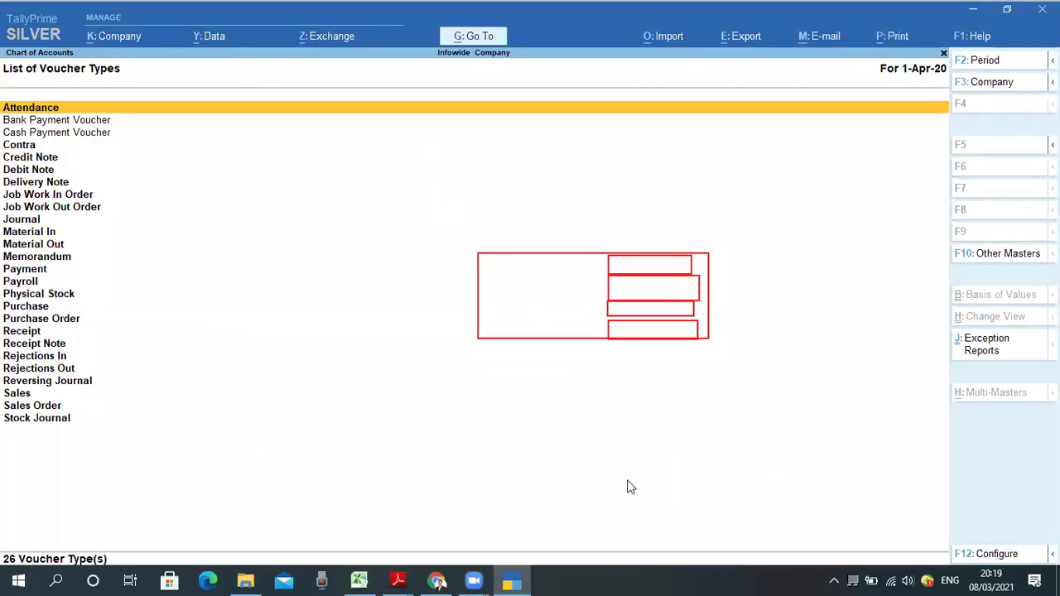
left_click(448, 375)
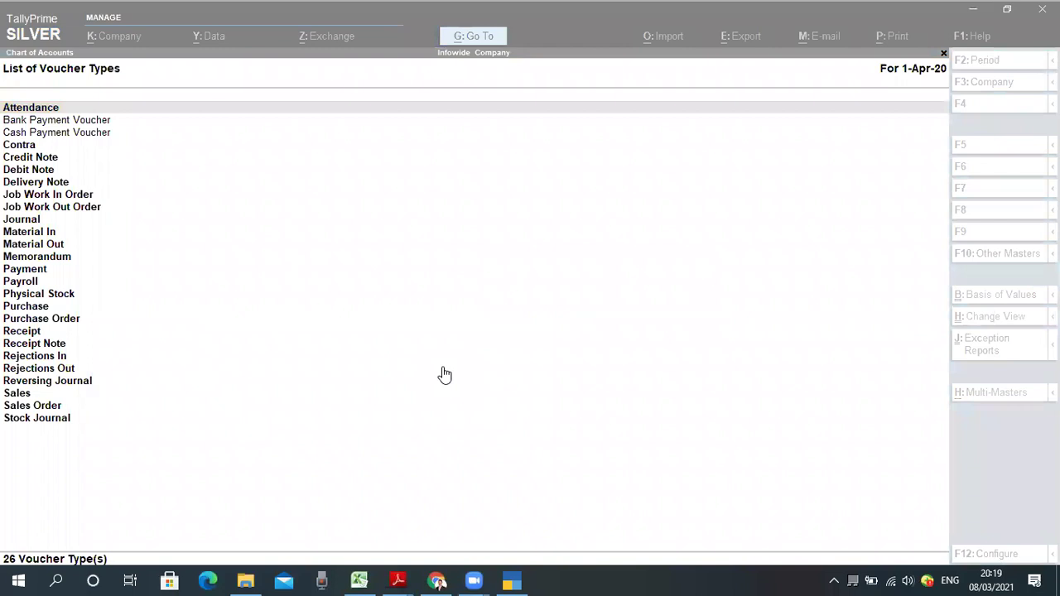
left_click(443, 374)
key("Escape")
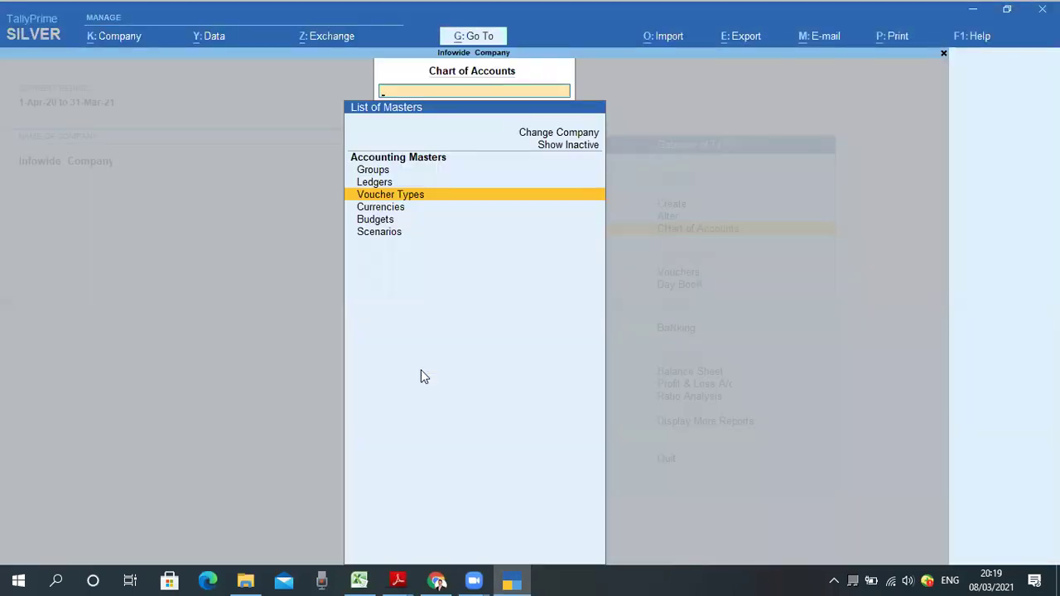
key("Escape")
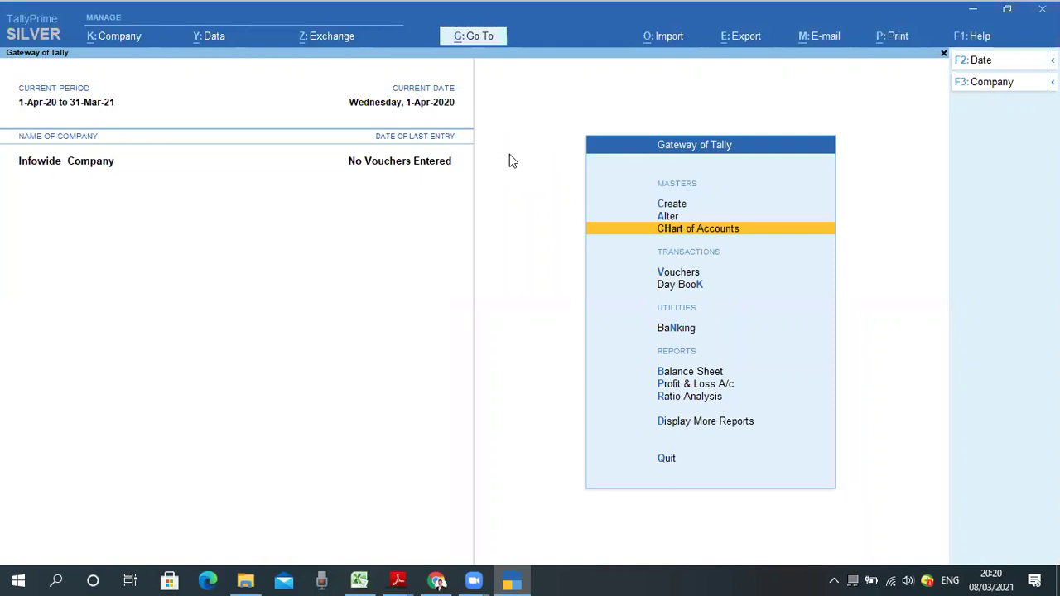
Step: Start creating a new Voucher Type master
key("Down")
key("Up")
key("Down")
key("Up")
key("Up")
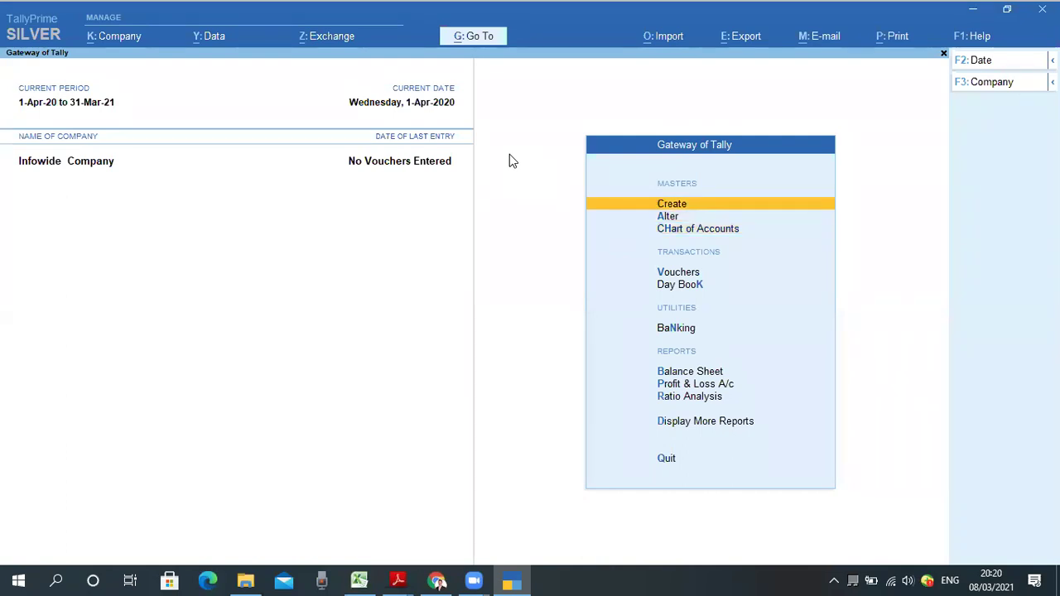
key("Return")
key("Down")
key("Down")
key("Down")
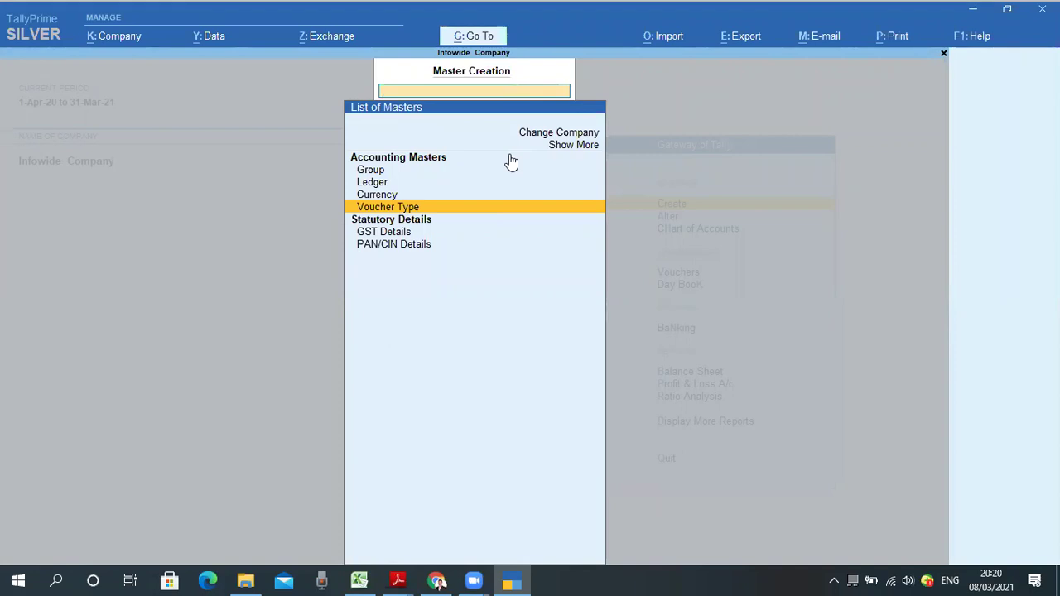
key("Return")
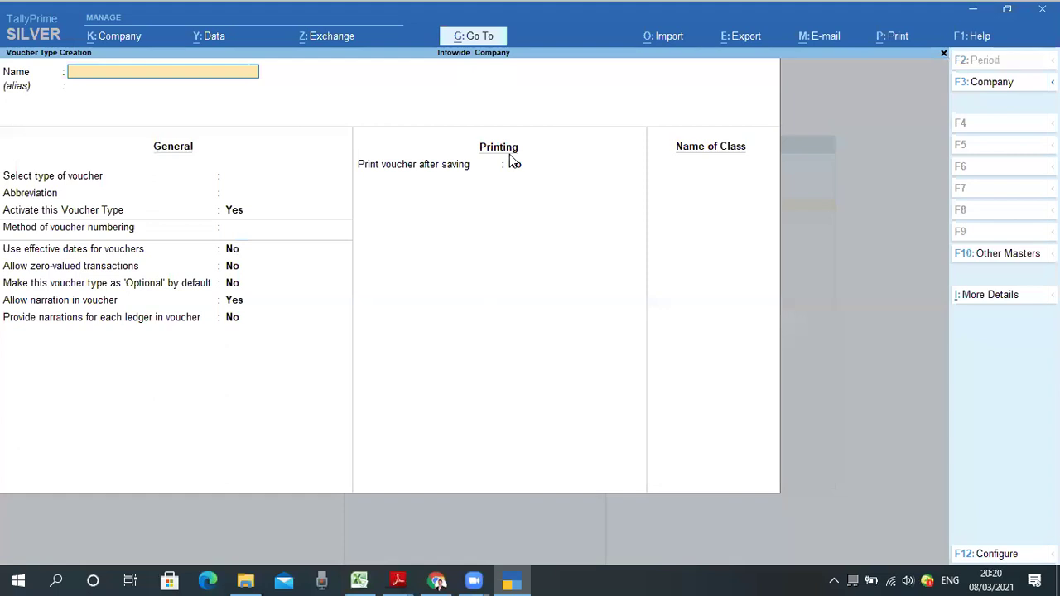
Step: Name the new voucher type Direct Expenses and base it on the Journal voucher
type("Direct Expenses")
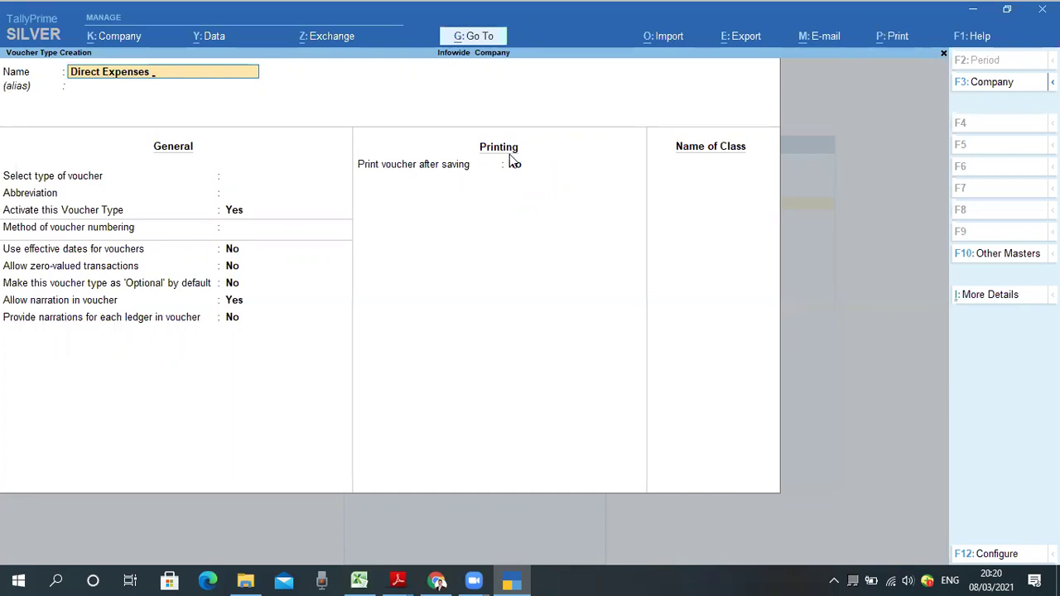
key("Return")
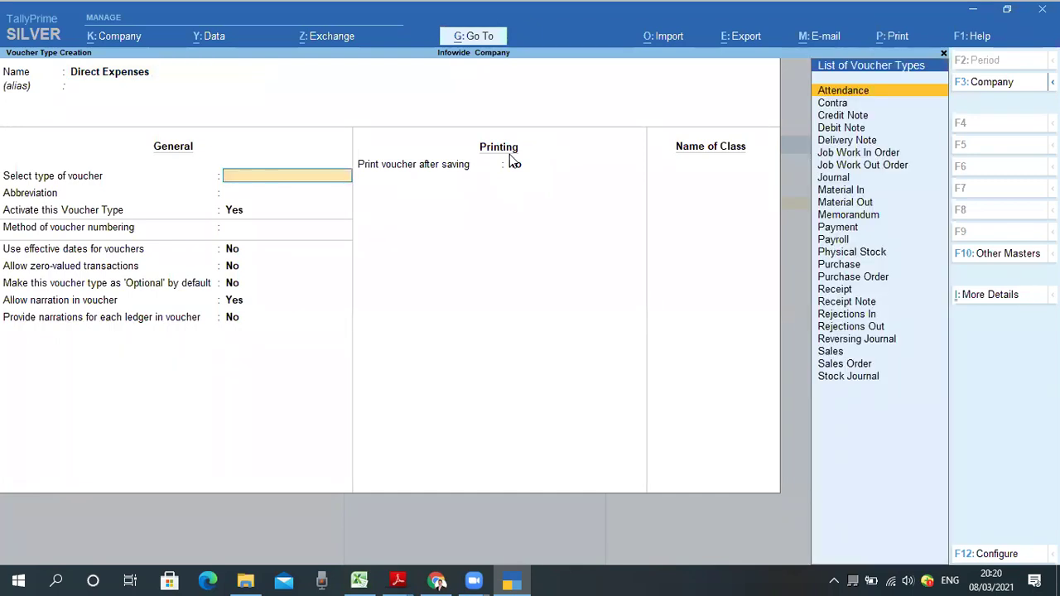
type("j")
key("Down")
key("Down")
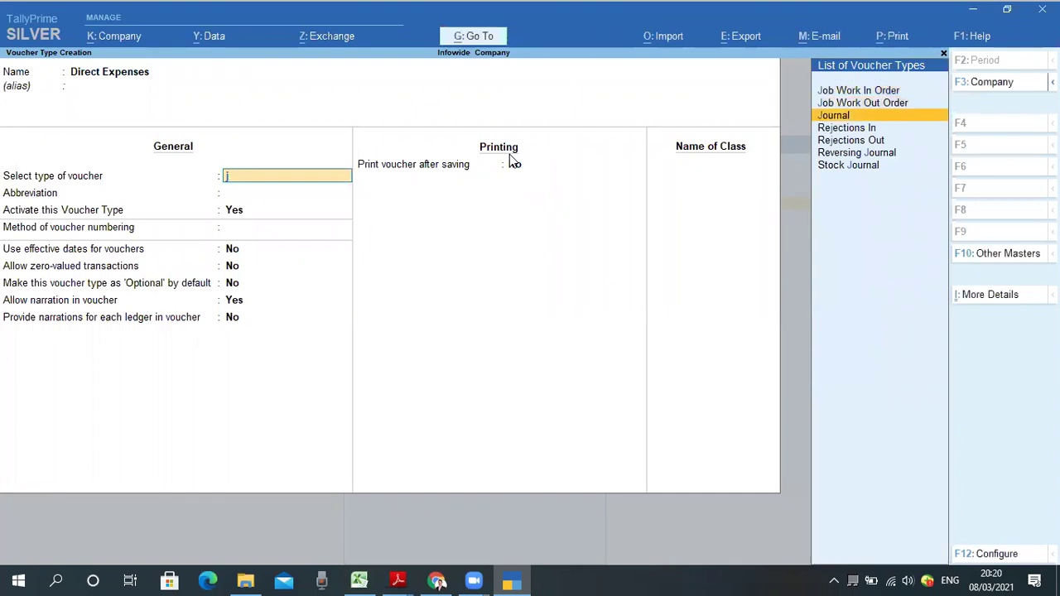
key("Return")
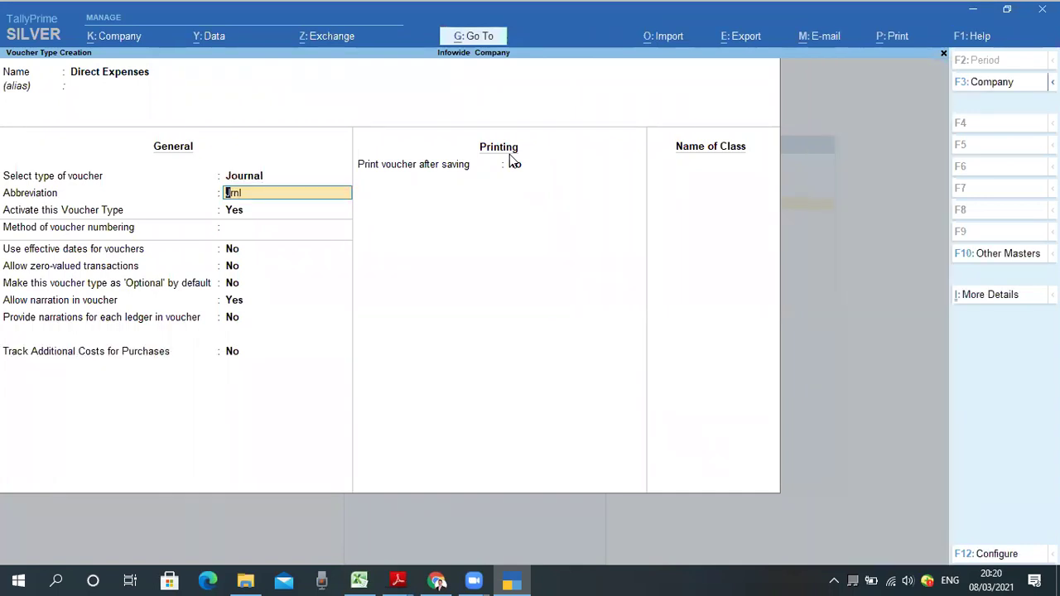
Step: Keep the abbreviation Jrnl and activation at Yes, and choose Automatic numbering with advanced configuration for Direct Expenses
key("Return")
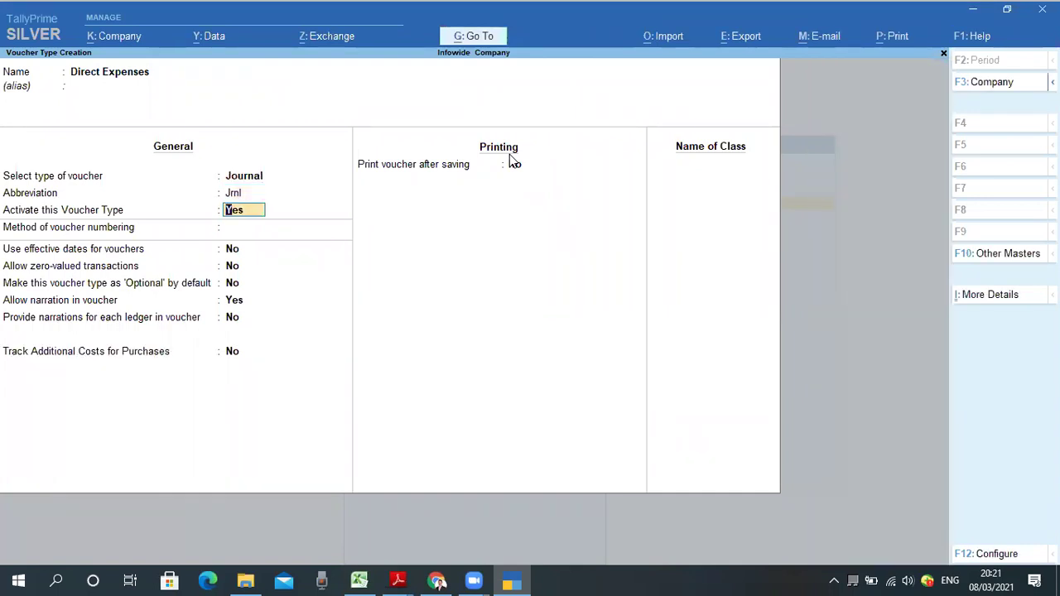
key("Return")
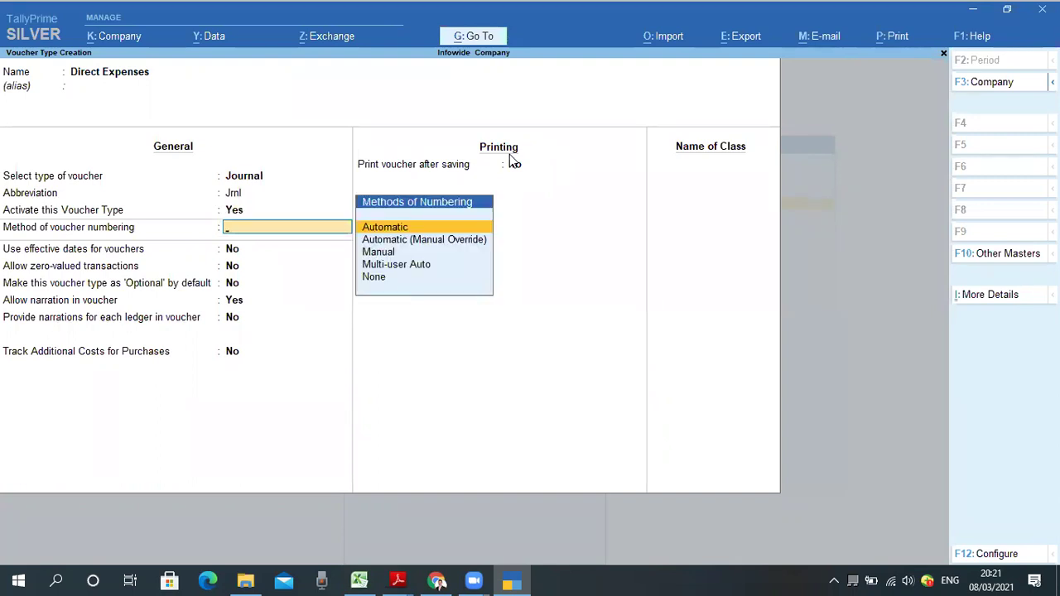
key("Return")
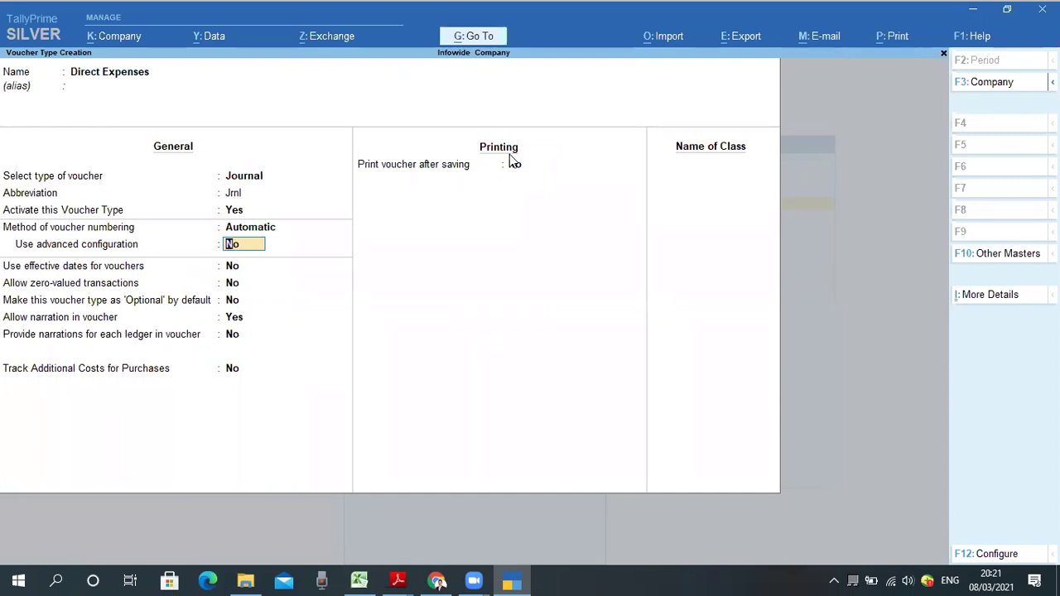
type("y")
key("Return")
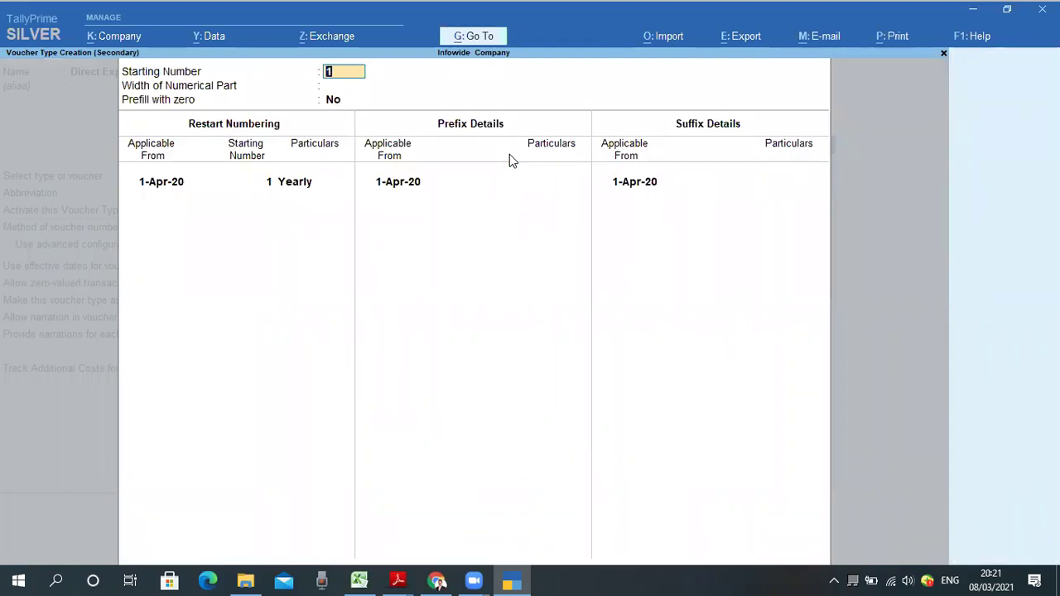
Step: Keep the starting number at 1, leave the width of the numerical part unset, and keep prefilling with zero at No
key("Return")
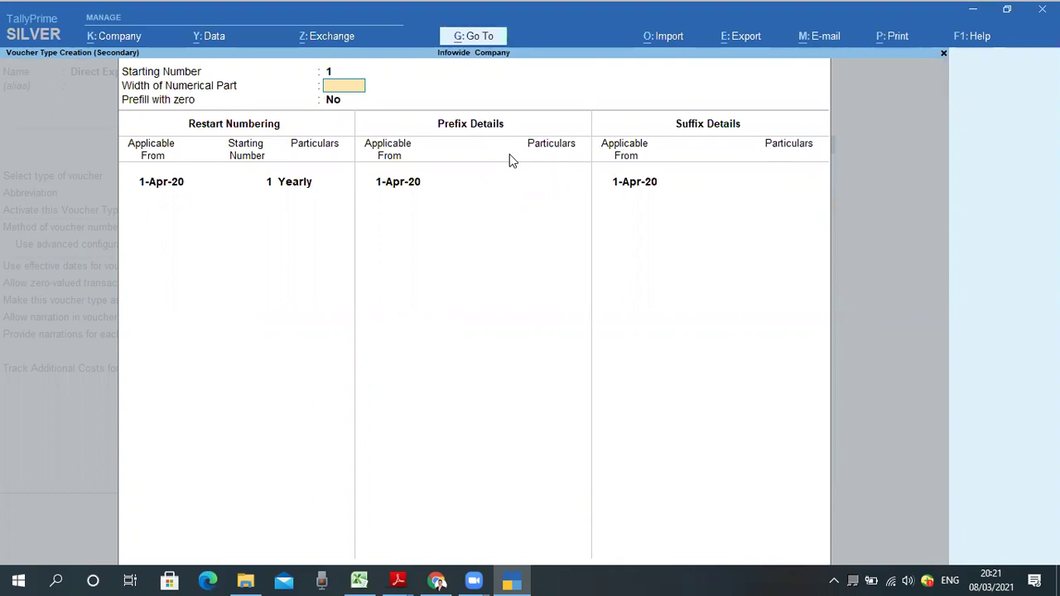
key("Return")
key("Return")
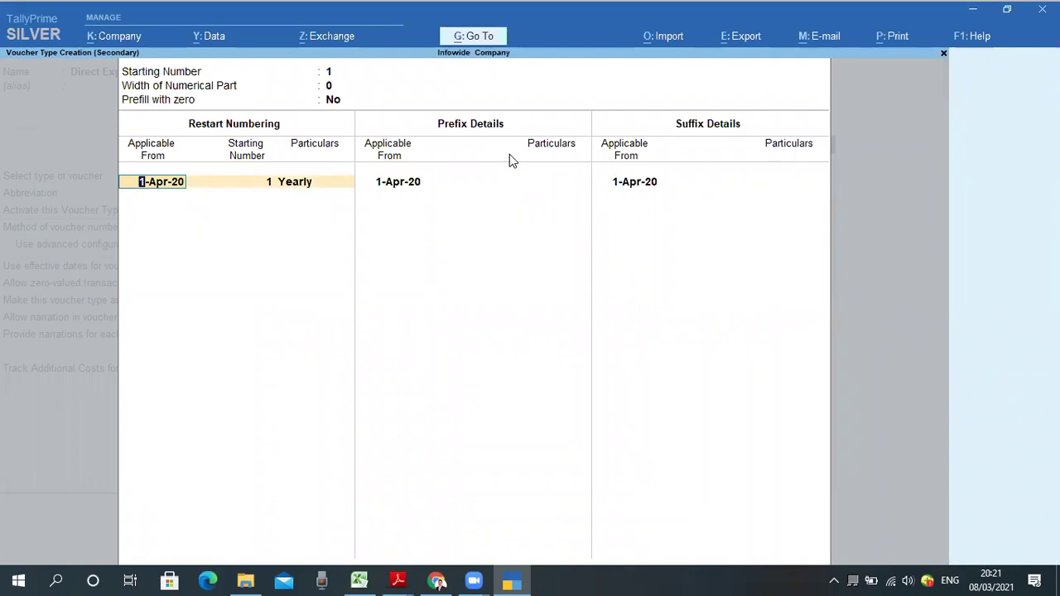
Step: Keep the numbering restart at 1 Yearly from 1-Apr-20, end the restart list, and accept 1-Apr-20 as the prefix's applicable date
key("Return")
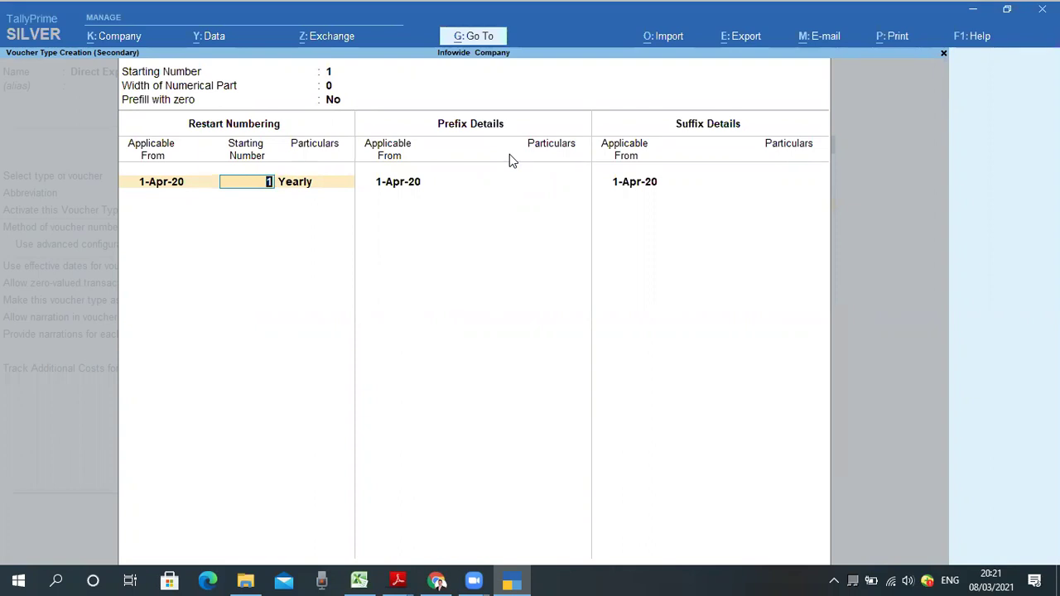
key("Return")
key("Return")
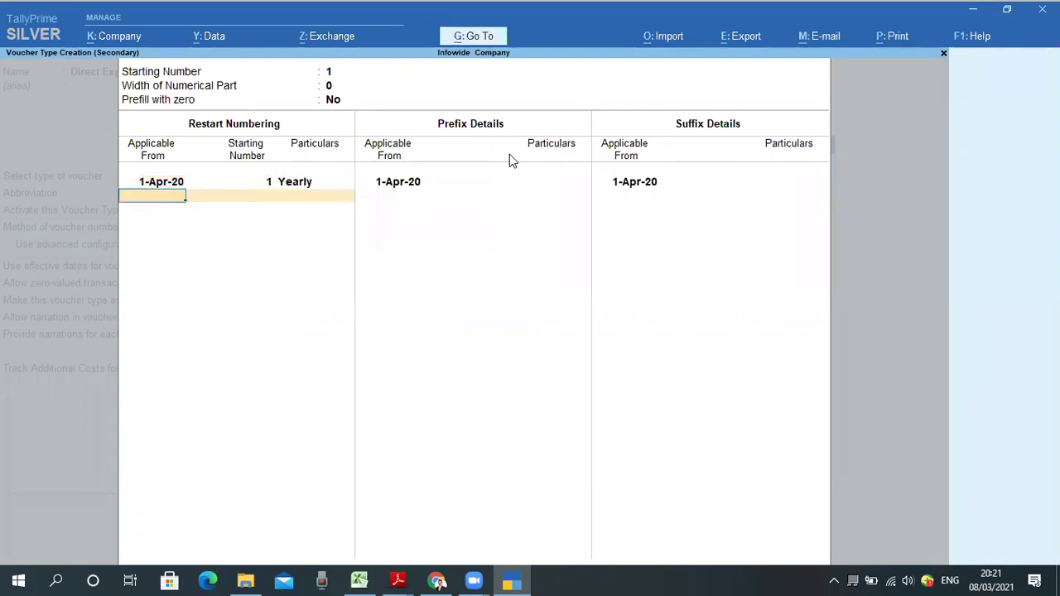
key("Return")
key("Return")
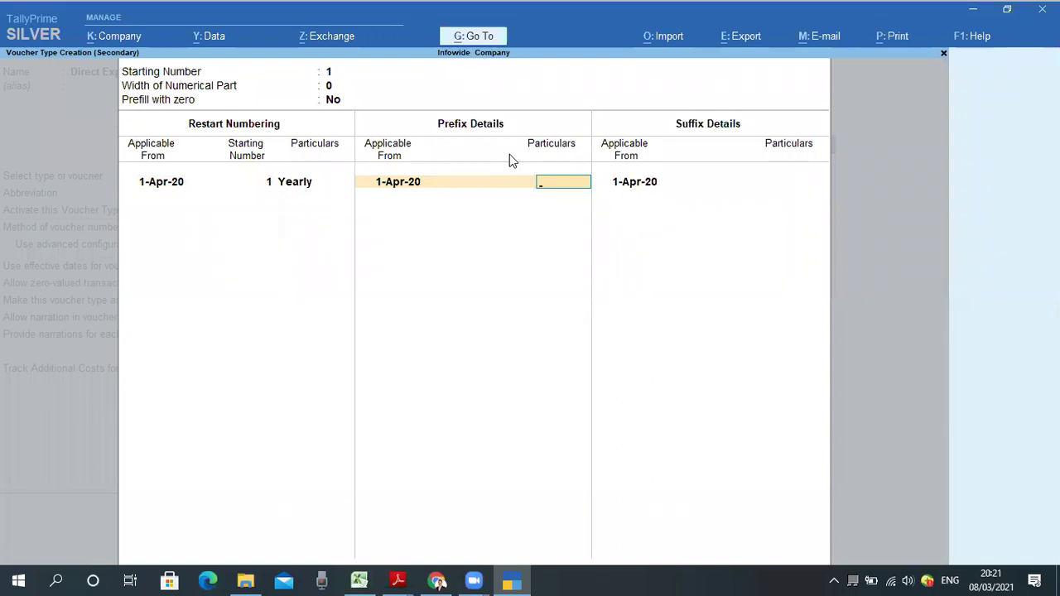
Step: Set the prefix particulars for Direct Expenses to 2021DE and leave the suffix particulars blank
type("2021DE")
key("Return")
key("Return")
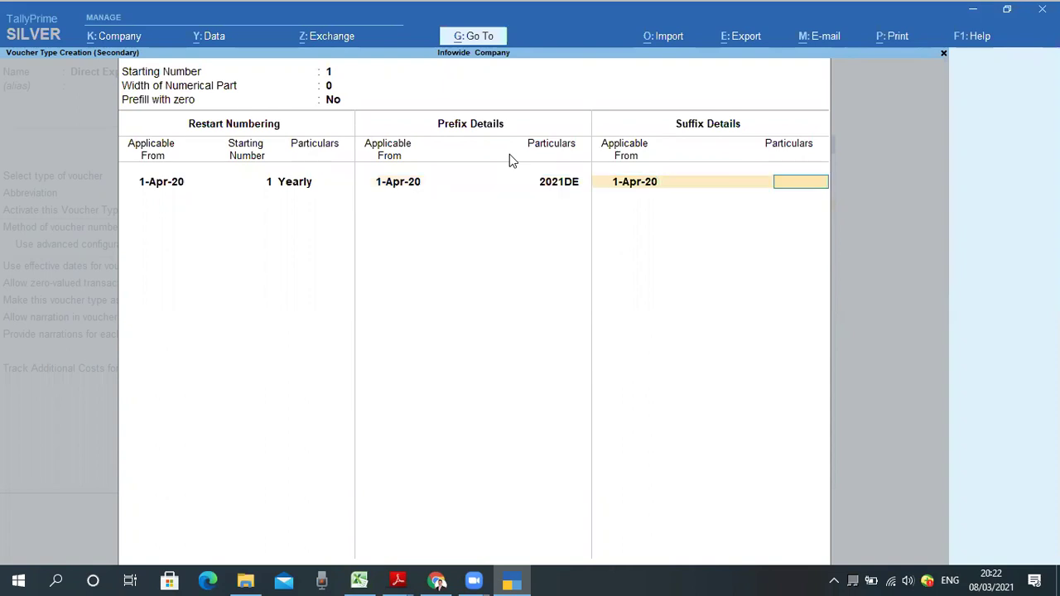
key("Return")
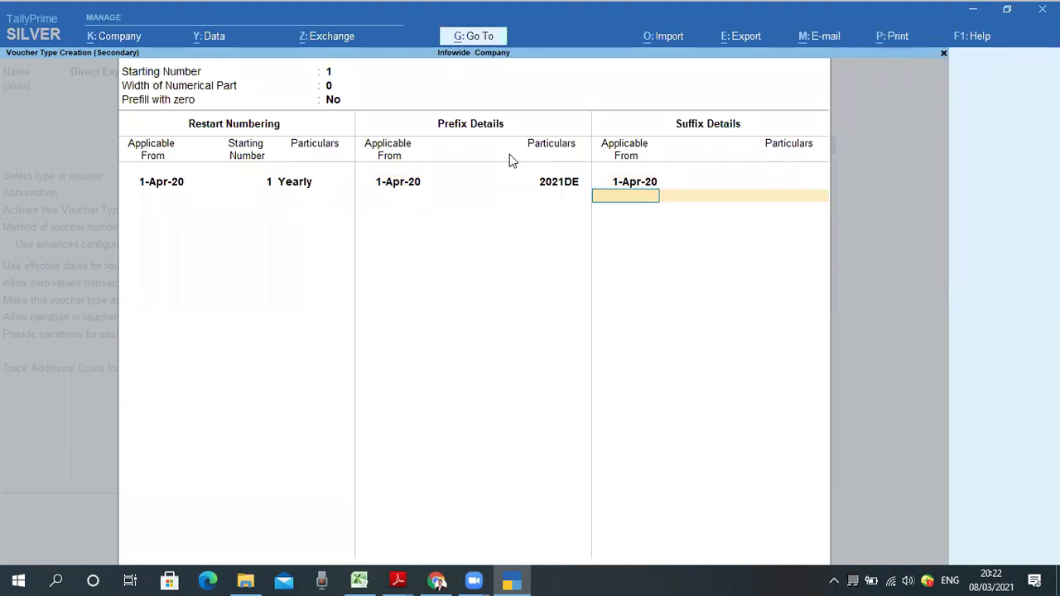
key("Return")
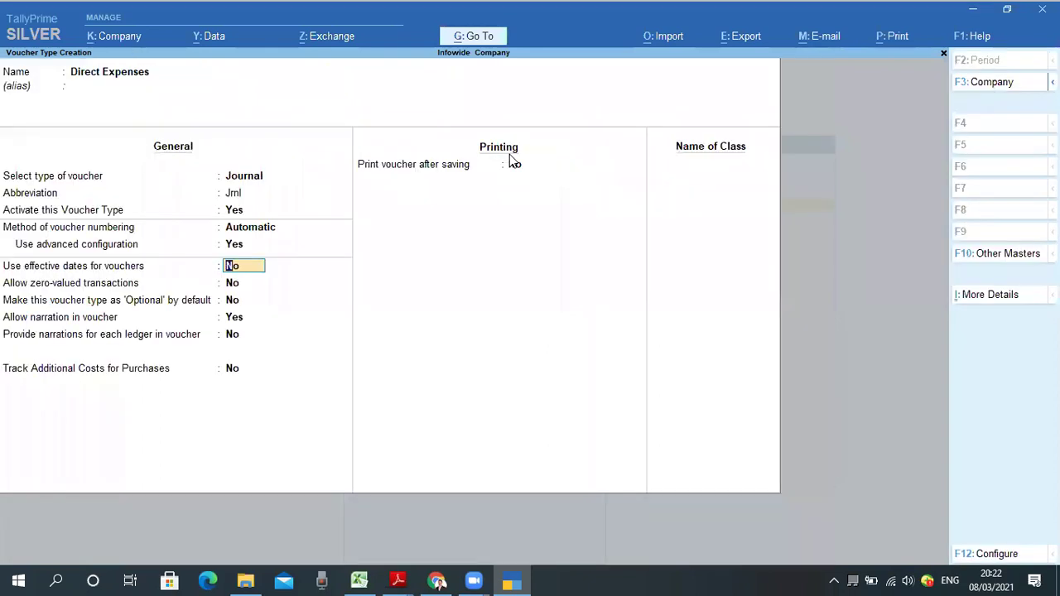
Step: Keep the remaining Direct Expenses options, with narration at Yes and printing after saving at No, and save the voucher type
key("Return")
key("Return")
key("Return")
key("Return")
key("Return")
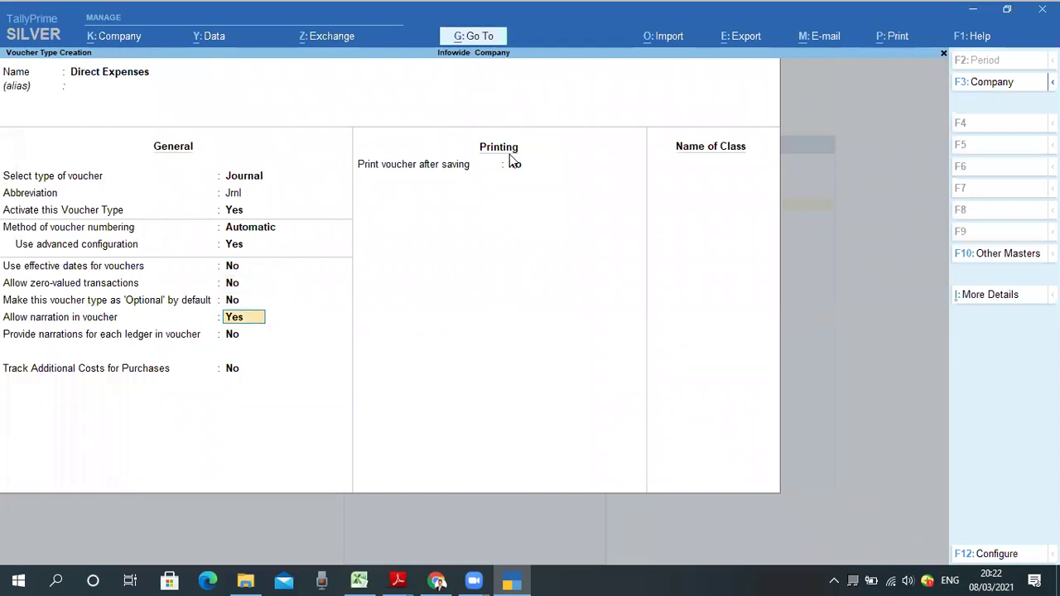
key("Return")
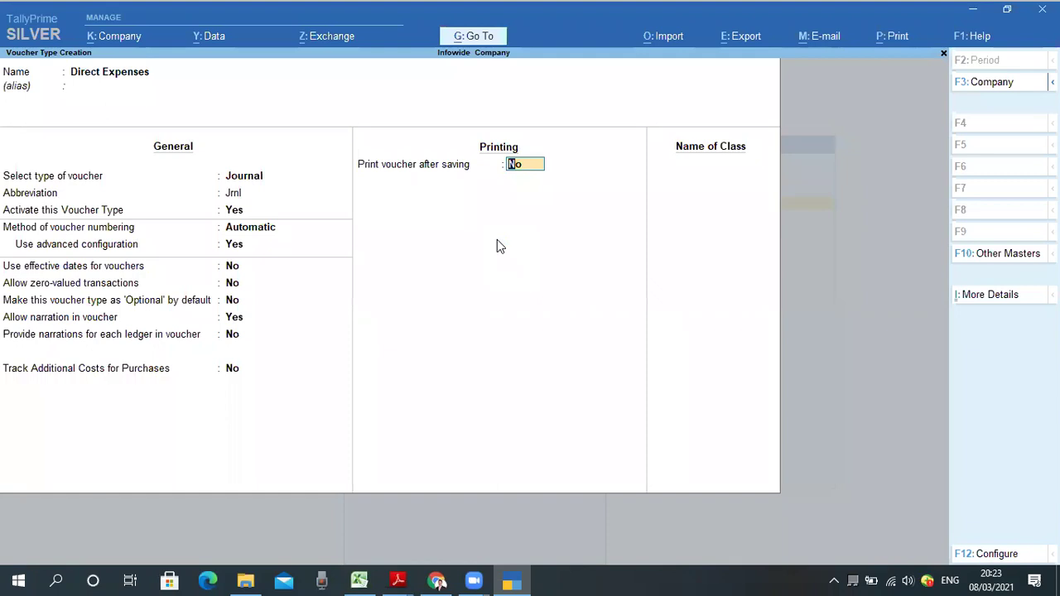
key("Return")
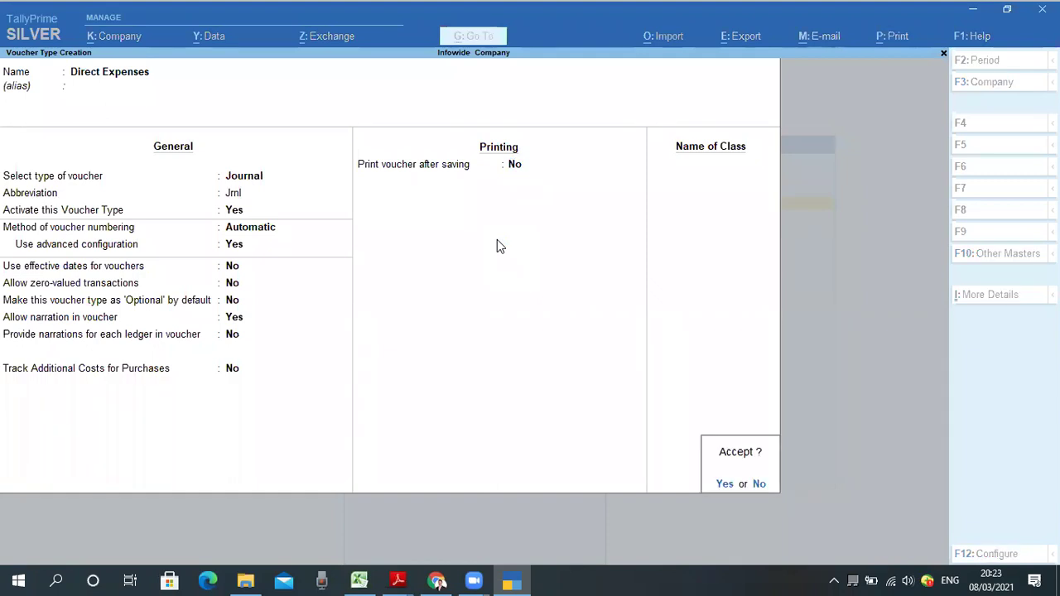
key("y")
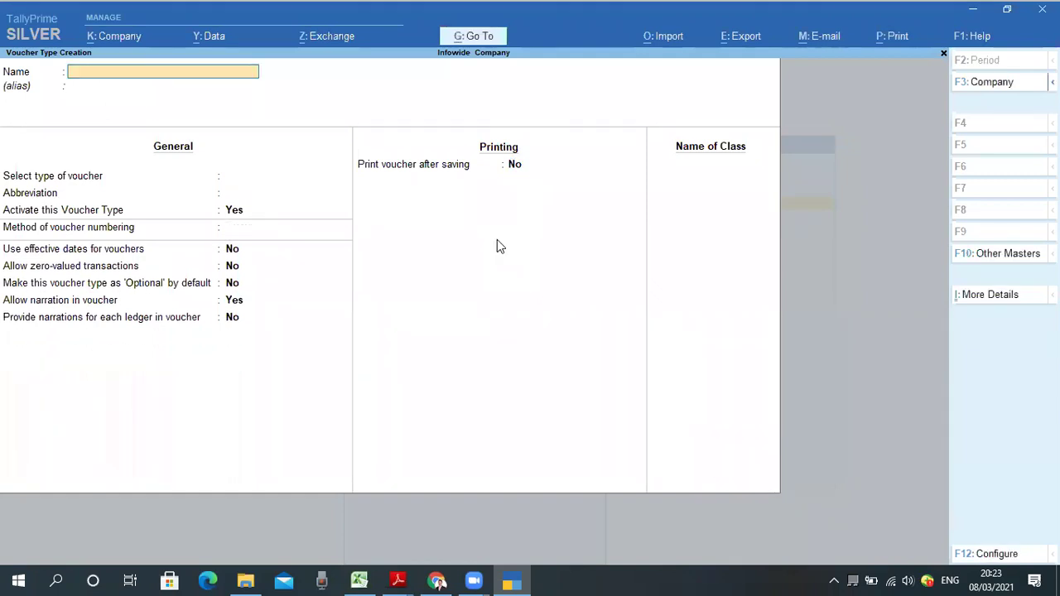
Step: Name the next voucher type Indirect Expenses, without an alias, and base it on the Journal voucher
type("Indirect Expenses")
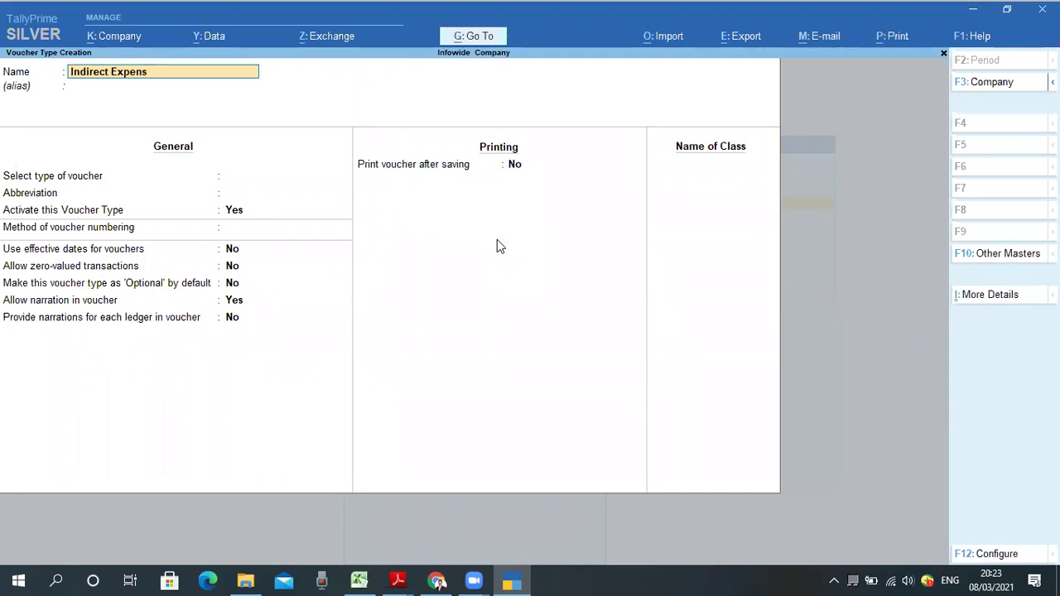
key("Return")
key("Return")
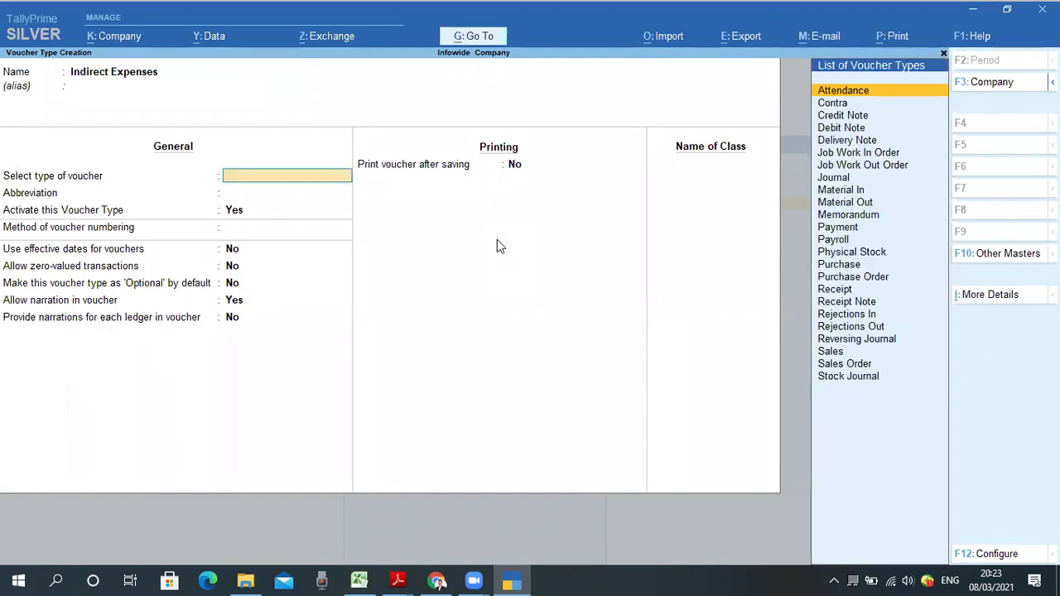
type("Jo")
key("Down")
key("Down")
key("Down")
key("Down")
key("Up")
key("Return")
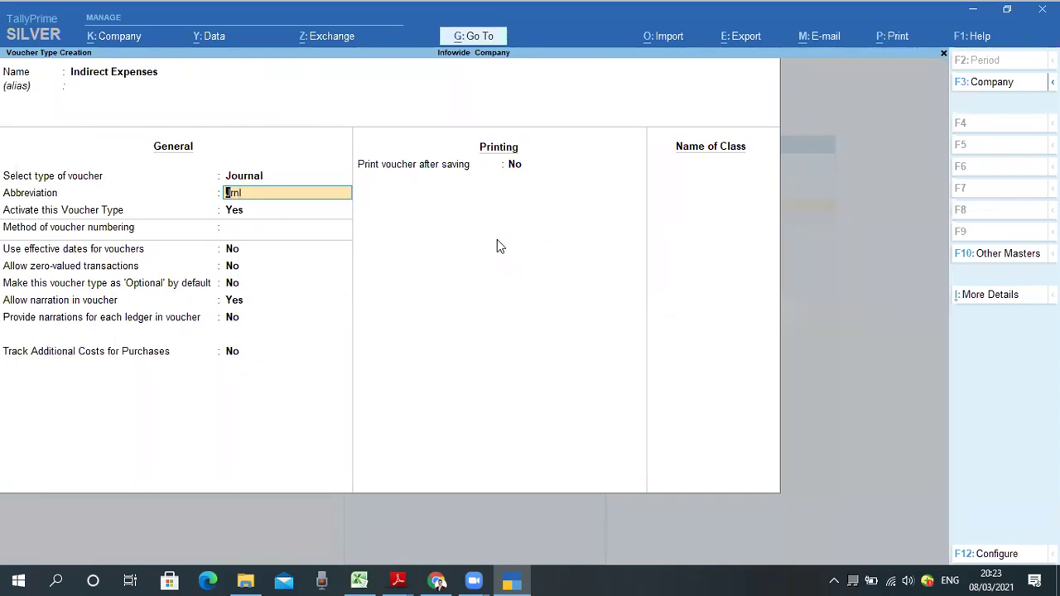
Step: Keep the abbreviation Jrnl and activation at Yes, and choose Automatic numbering with advanced configuration for Indirect Expenses
key("Return")
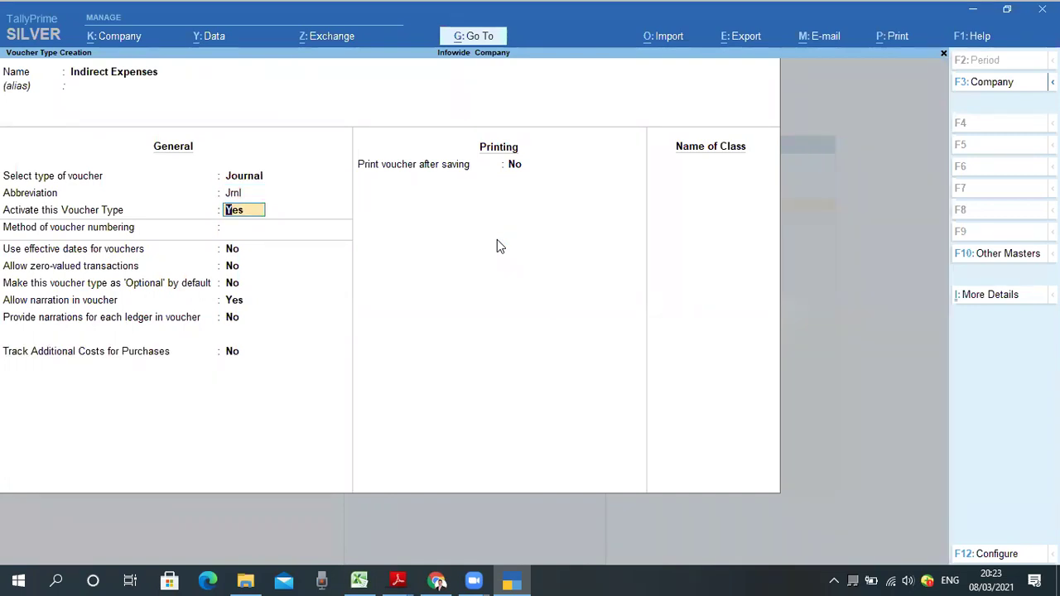
key("Return")
key("Return")
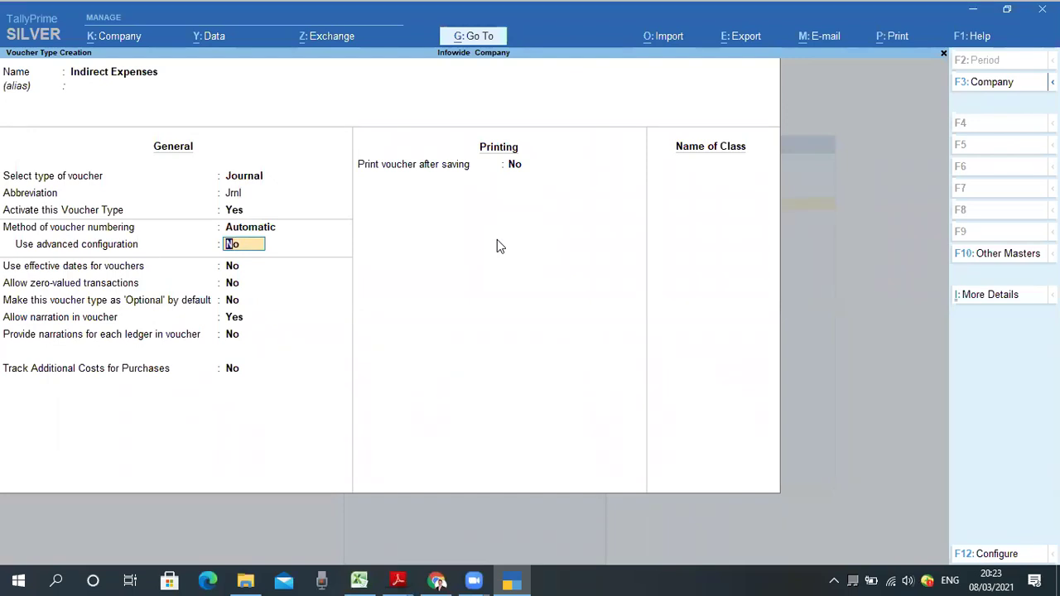
key("y")
key("Return")
Step: Keep the Indirect Expenses numbering starting at 1, restarting Yearly from 1-Apr-20, and accept 1-Apr-20 as the prefix's applicable date
key("Return")
key("Return")
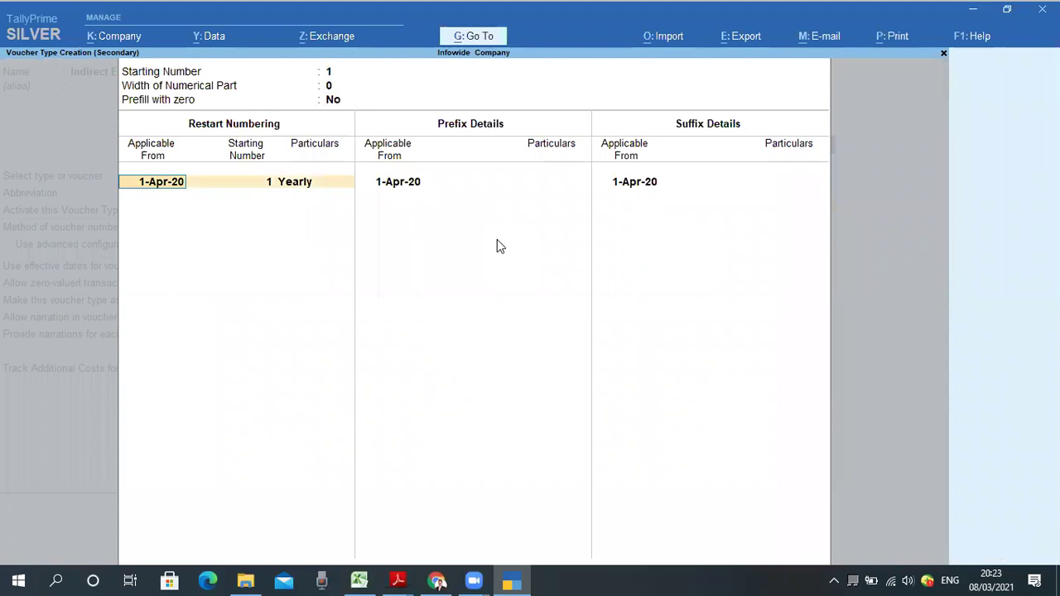
key("Return")
key("Return")
key("Return")
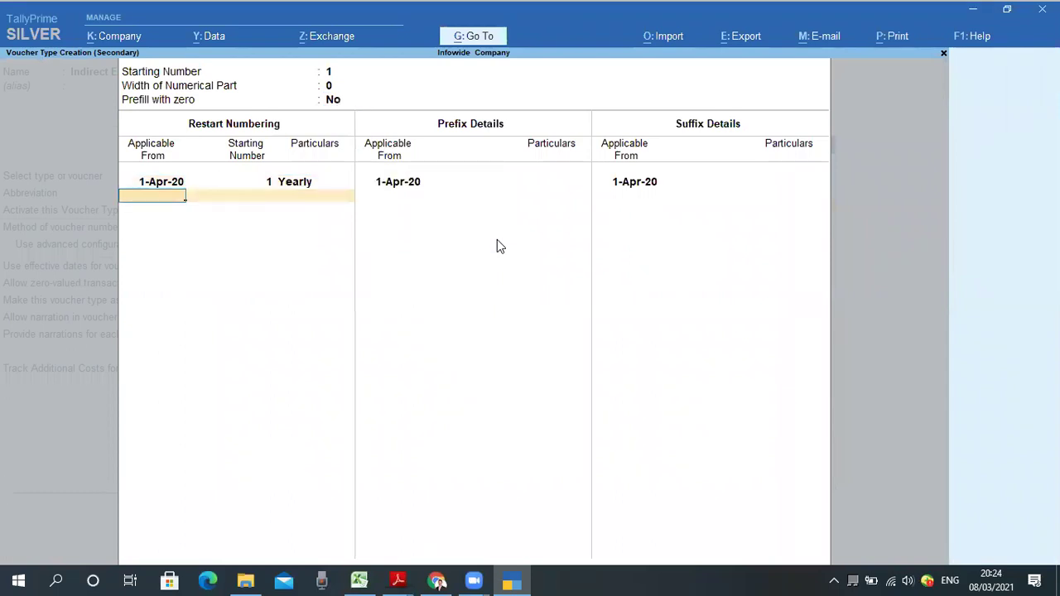
key("Return")
key("Return")
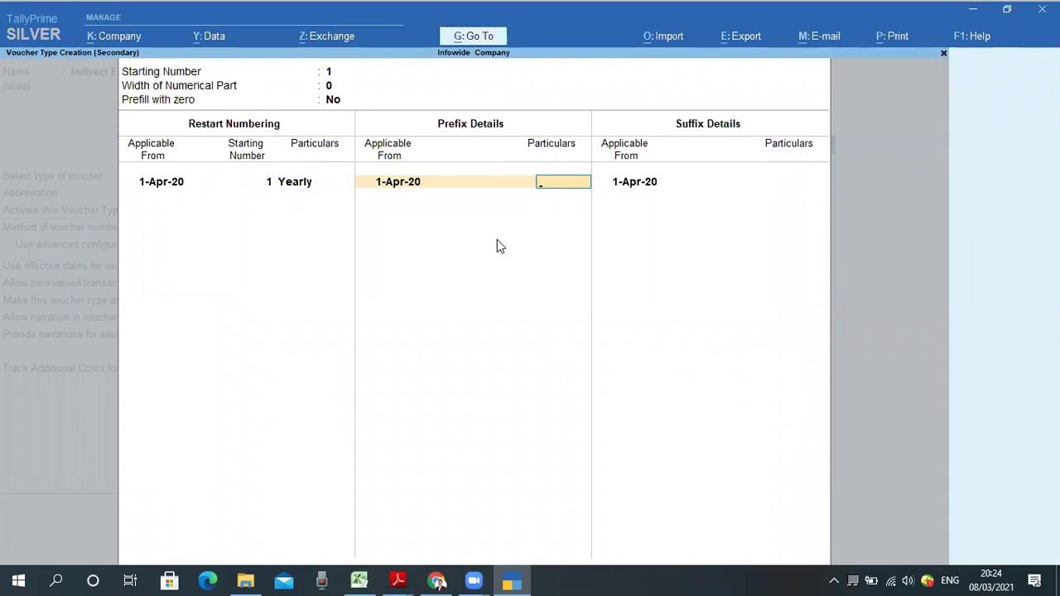
Step: Set the prefix particulars for Indirect Expenses to 2021IE and leave the suffix particulars blank
type("2021IDE_")
key("BackSpace")
key("Return")
key("Return")
key("Return")
key("Return")
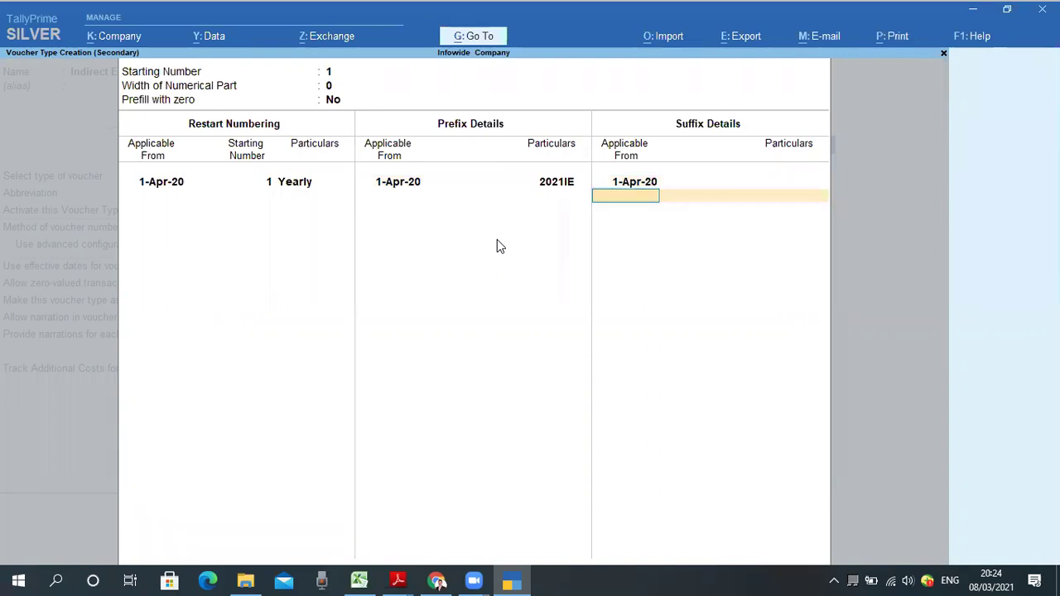
key("Return")
Step: Keep the remaining Indirect Expenses options, with narration at Yes and printing after saving at No, and save the voucher type
key("Return")
key("Return")
key("Return")
key("Return")
key("Return")
key("Return")
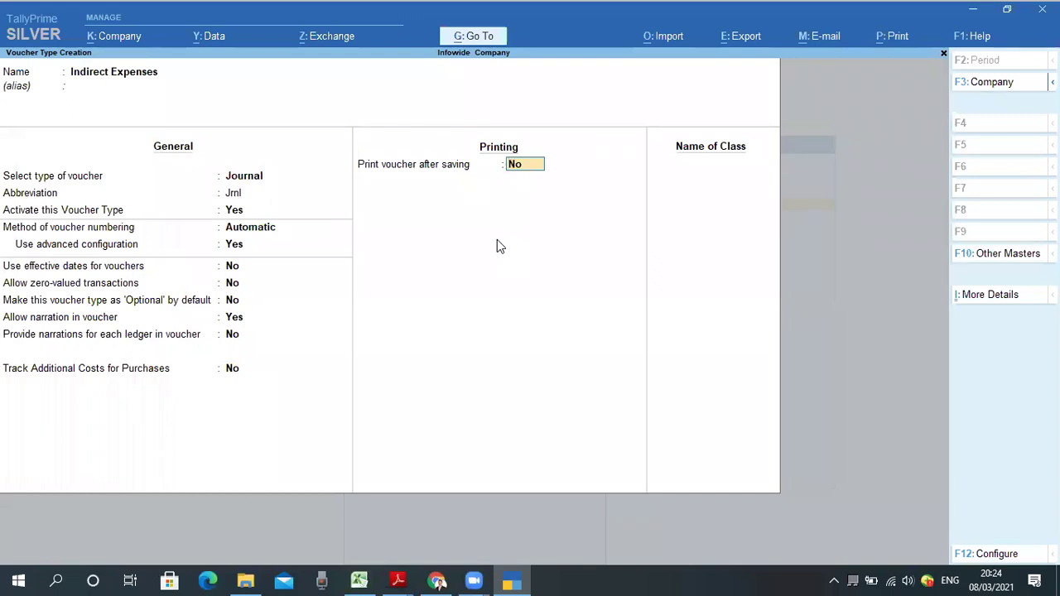
key("ctrl")
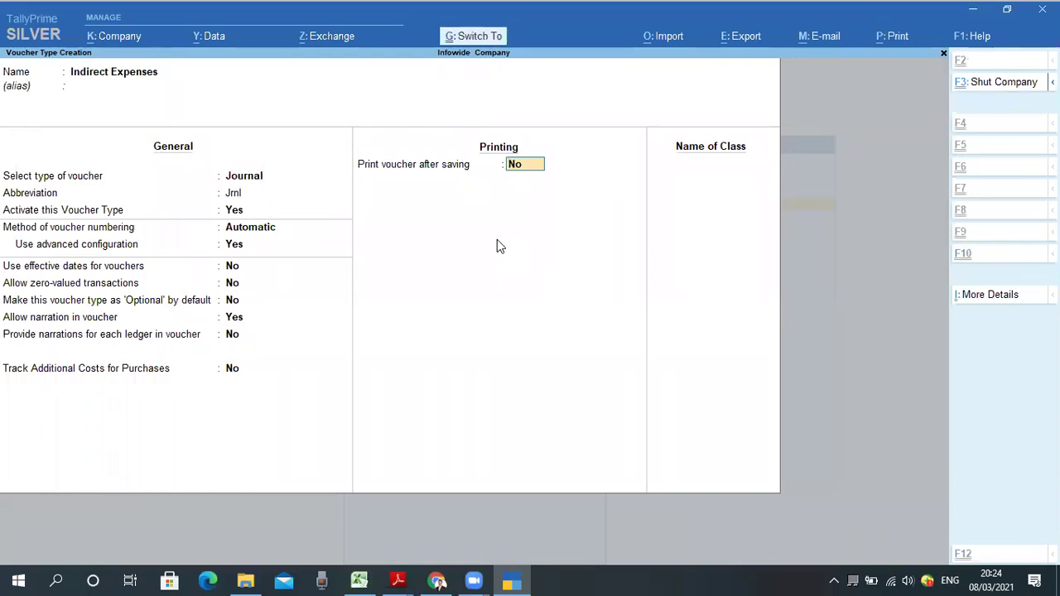
key("ctrl+a")
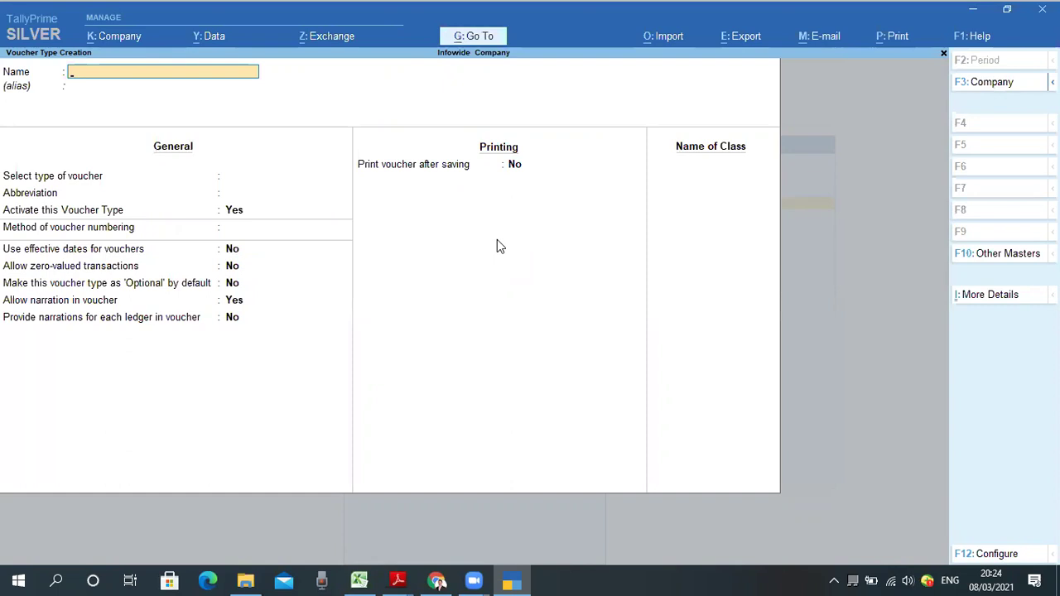
Step: Name the next voucher type Salary Voucher, without an alias, and base it on the Journal voucher
type("Salary Vouche")
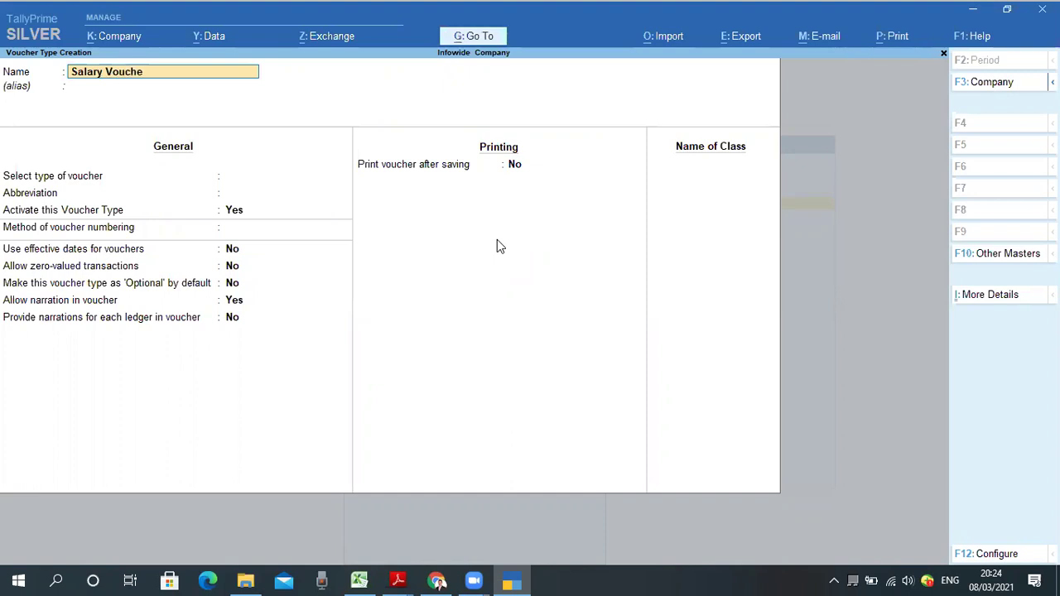
key("Return")
key("Return")
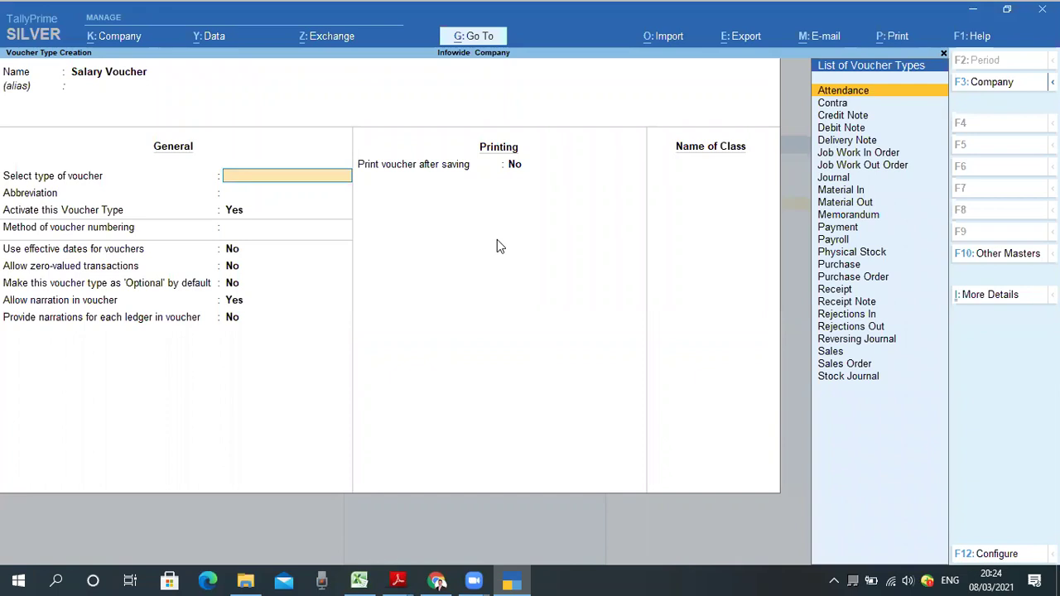
type("J")
key("Down")
key("Down")
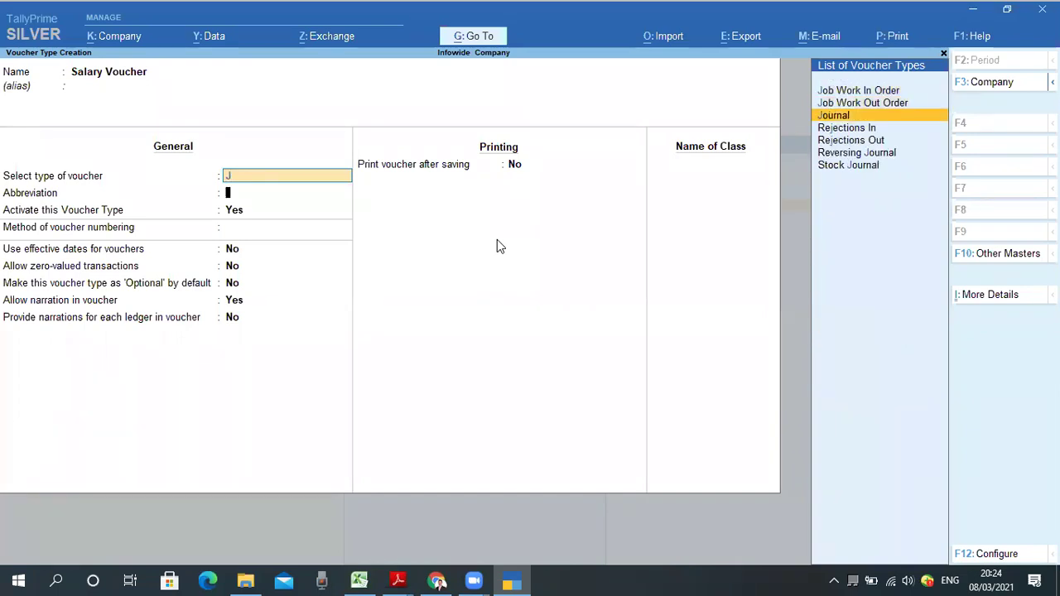
key("Return")
Step: Keep the abbreviation Jrnl and activation at Yes, and choose Automatic numbering with advanced configuration for Salary Voucher
key("Return")
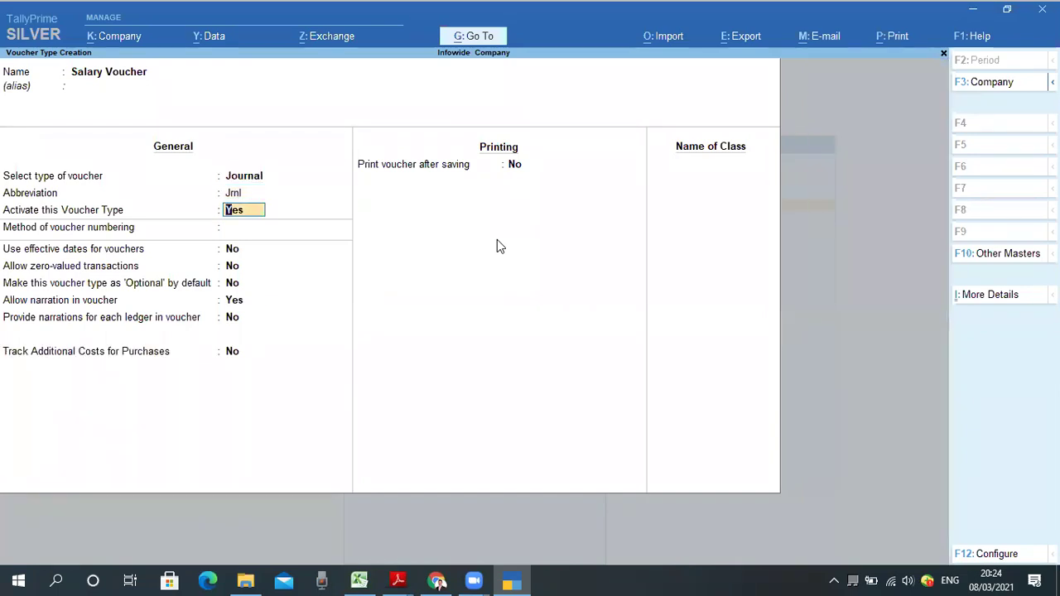
key("Return")
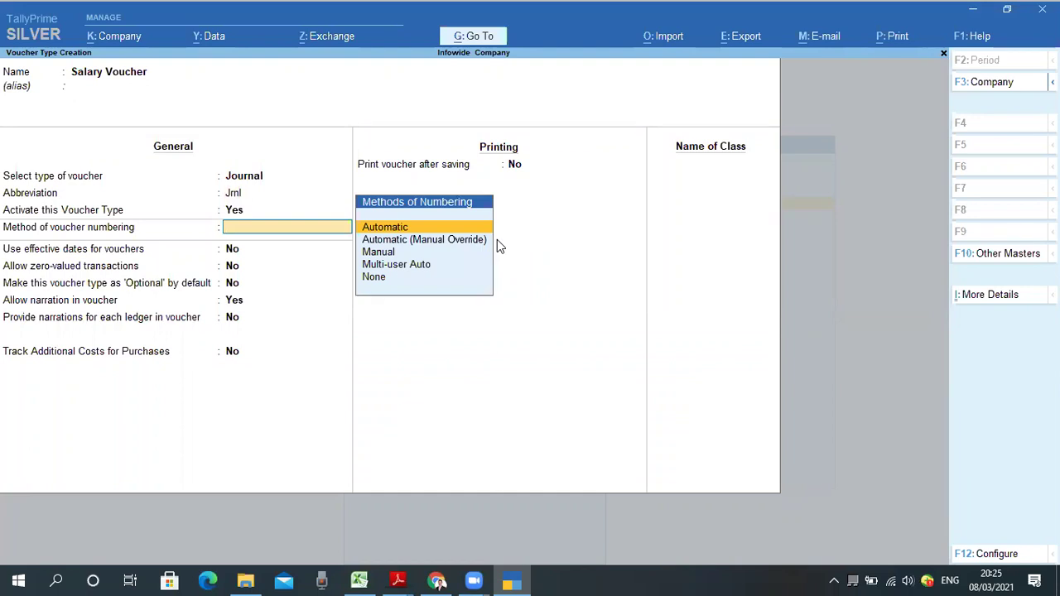
key("Return")
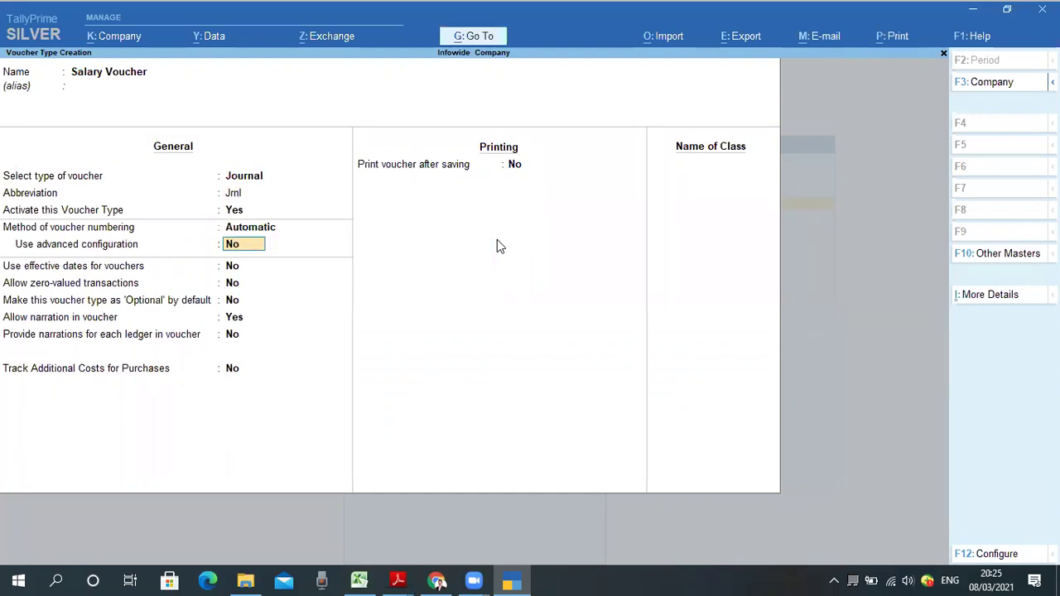
type("y")
key("Return")
Step: Keep the Salary Voucher numbering starting at 1, restarting Yearly from 1-Apr-20, and accept 1-Apr-20 as the prefix's applicable date
key("Return")
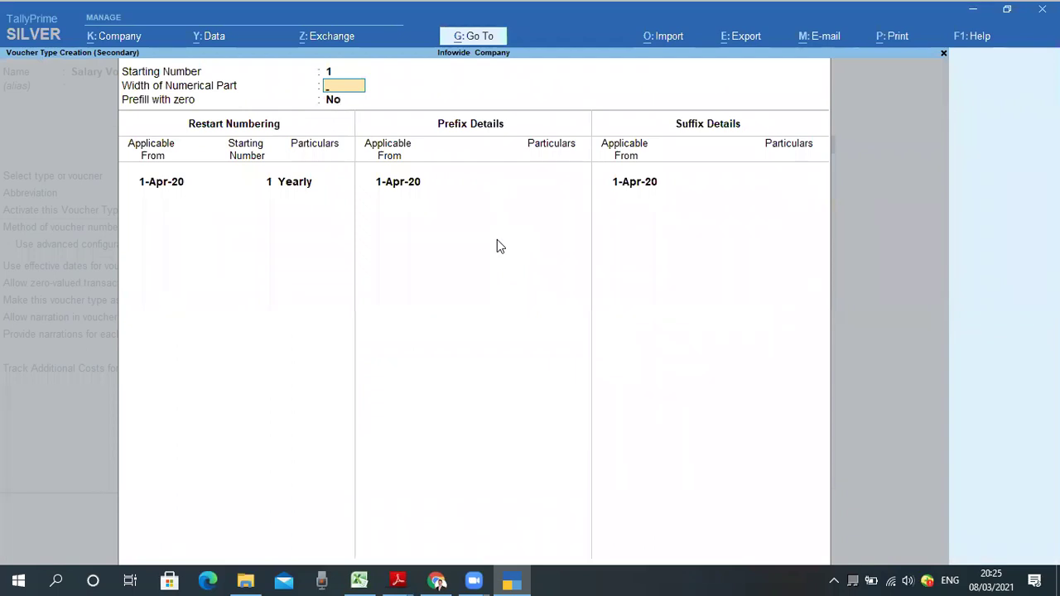
key("Return")
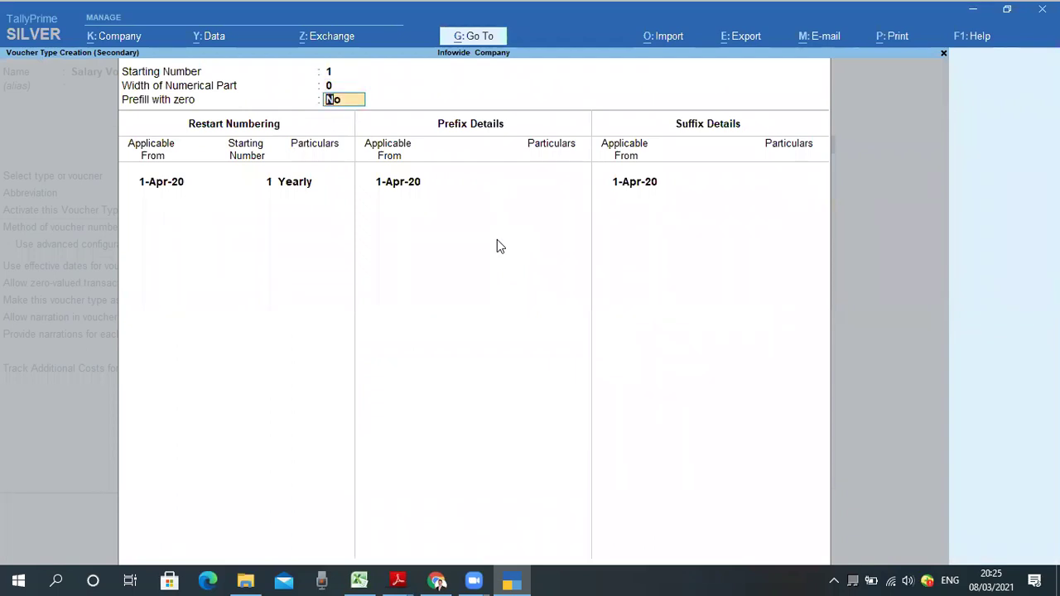
key("Return")
key("Return")
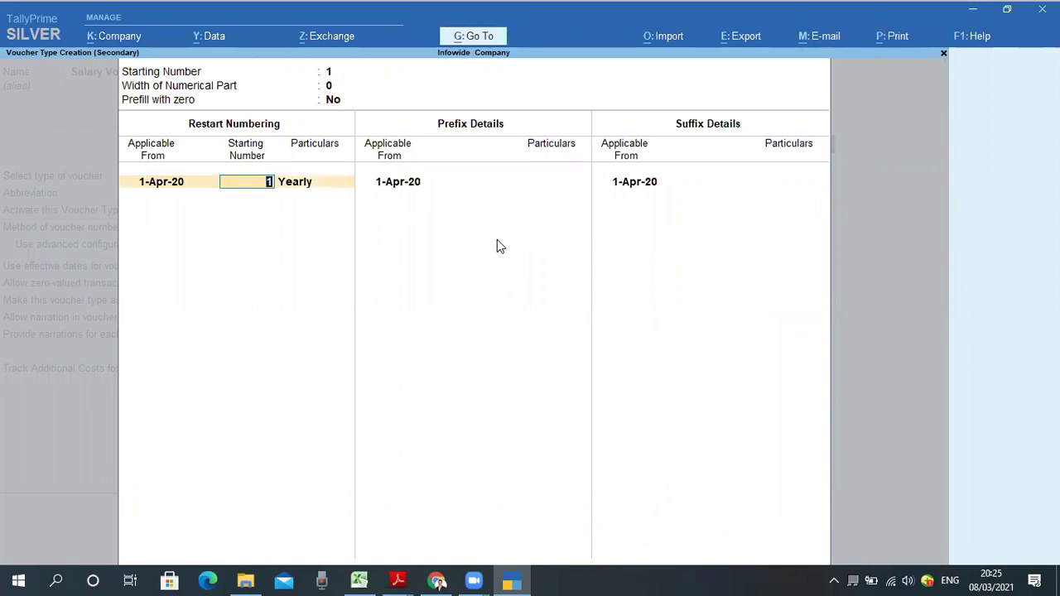
key("Return")
key("Return")
key("Return")
key("Return")
Step: Set the prefix particulars for Salary Voucher to 2021S and leave the suffix particulars blank
type("20")
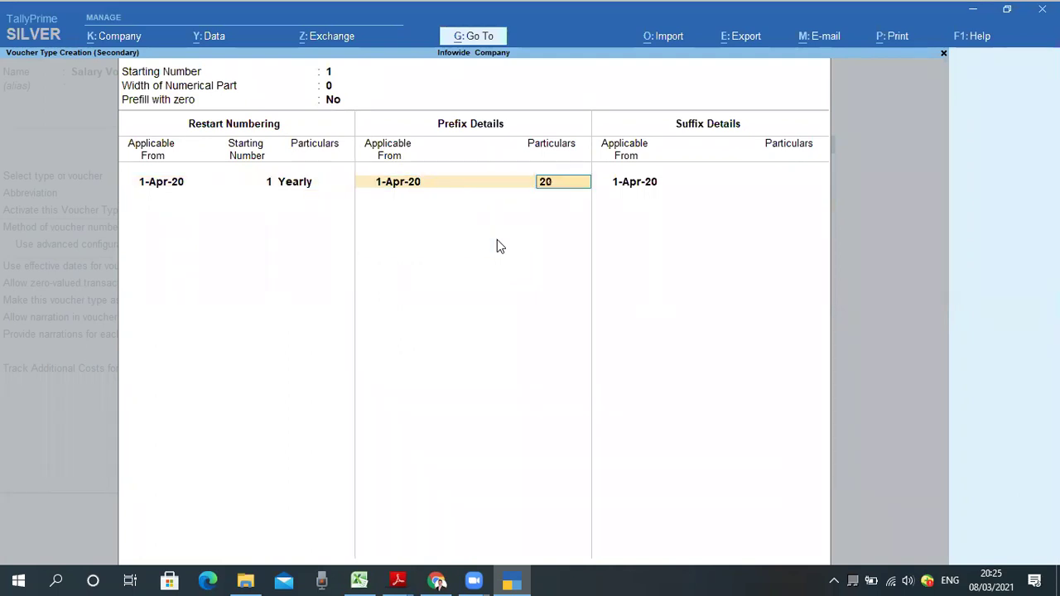
type("21S")
key("Return")
key("Return")
key("Return")
key("Return")
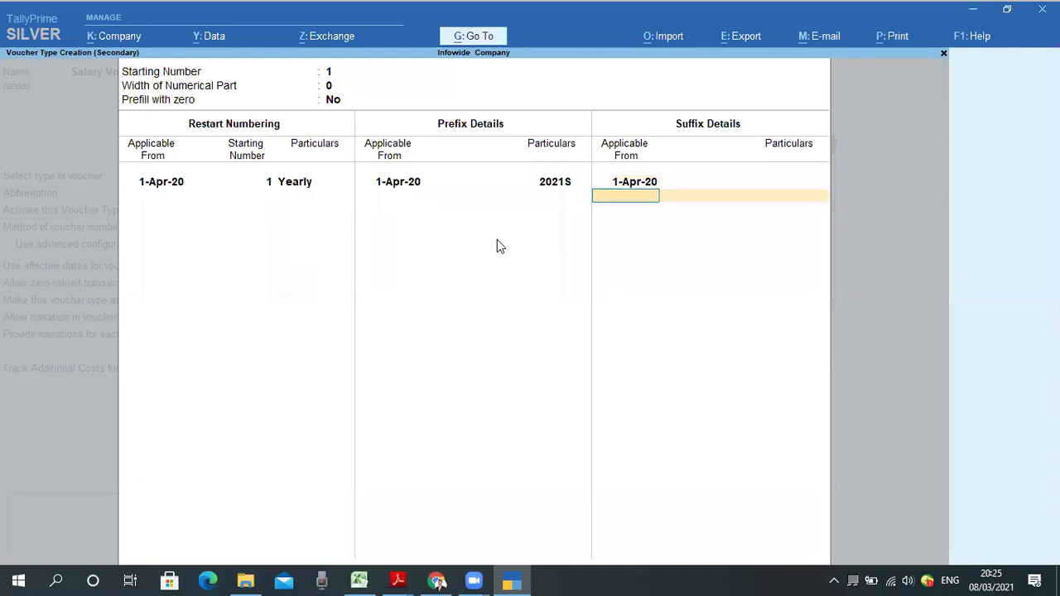
key("Return")
Step: Keep the remaining Salary Voucher options, with narration at Yes and narrations for each ledger at No, and save the voucher type
key("Return")
key("Return")
key("Return")
key("Return")
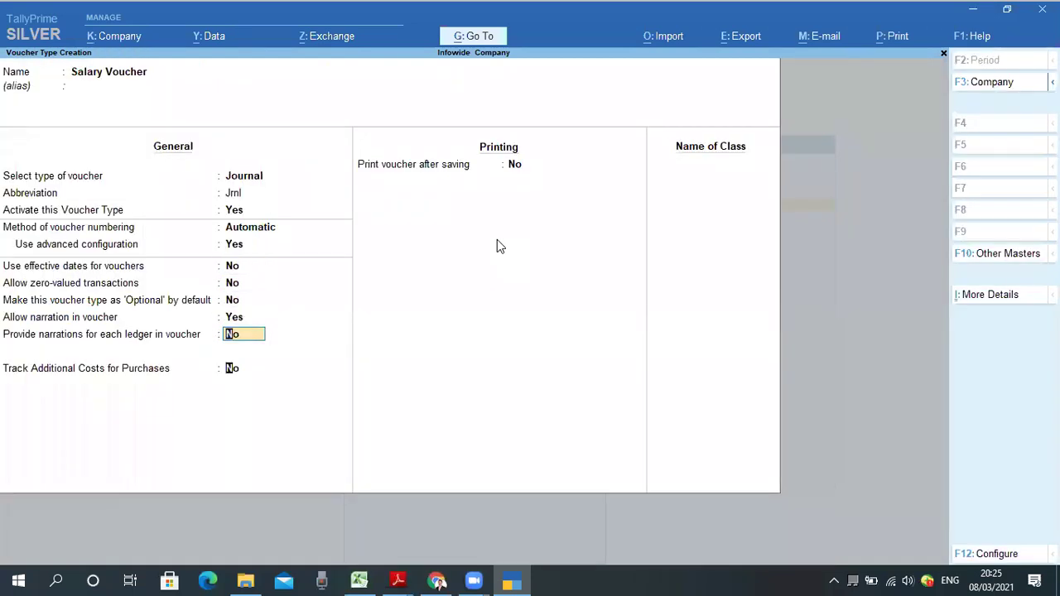
key("Return")
key("ctrl+a")
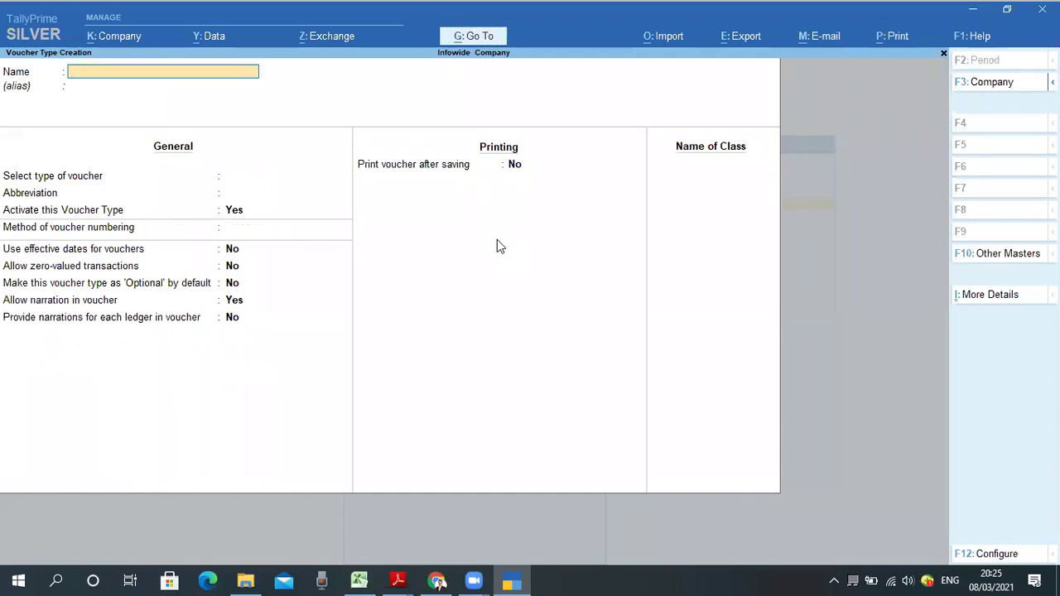
Step: Name the new voucher type Capital Voucher, leave its alias blank and select Journal as its type of voucher
type("Capital Voucher")
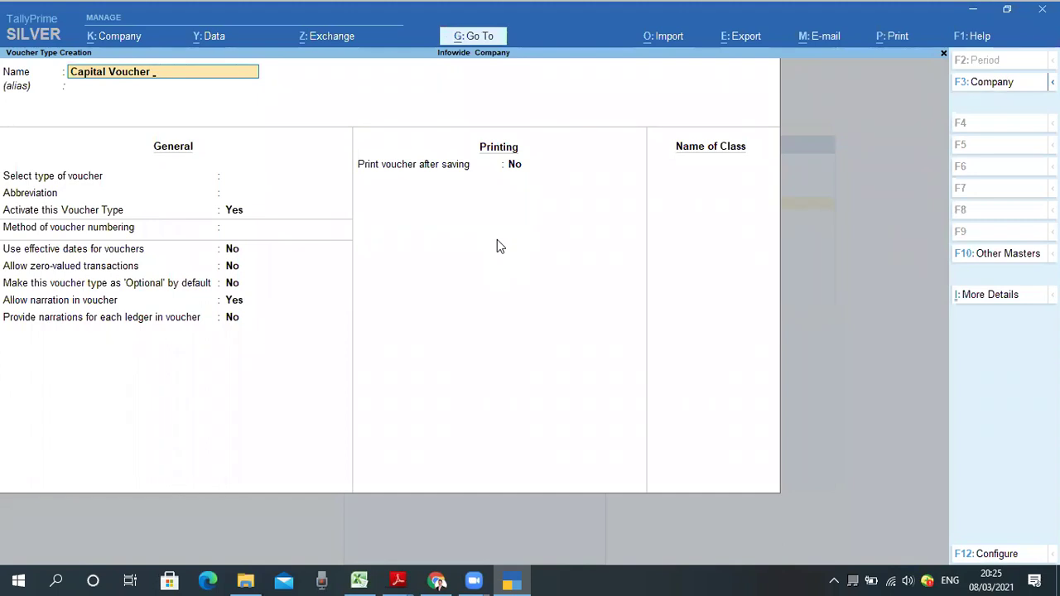
key("Return")
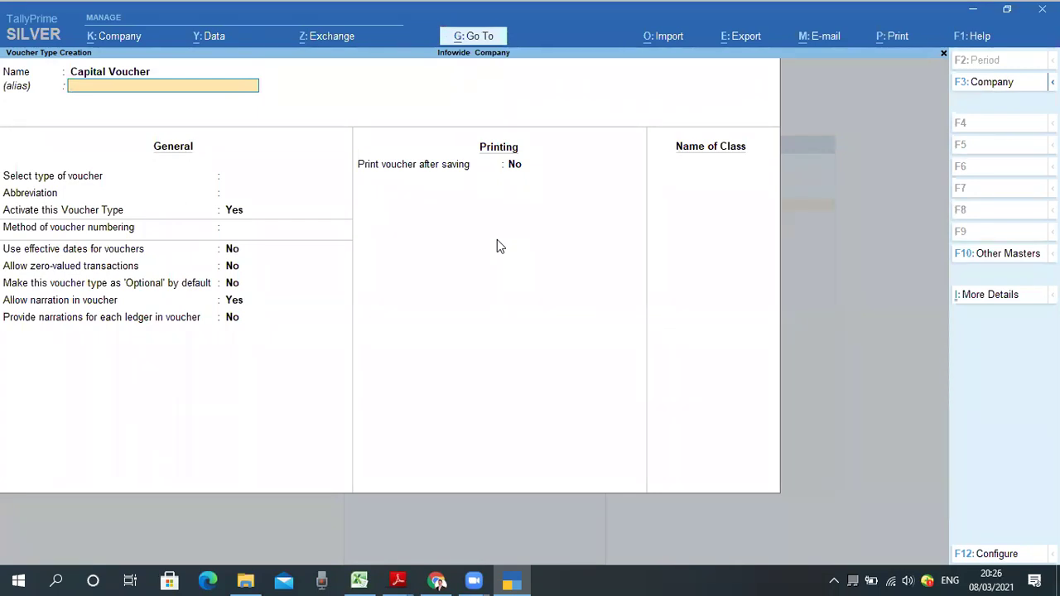
key("Return")
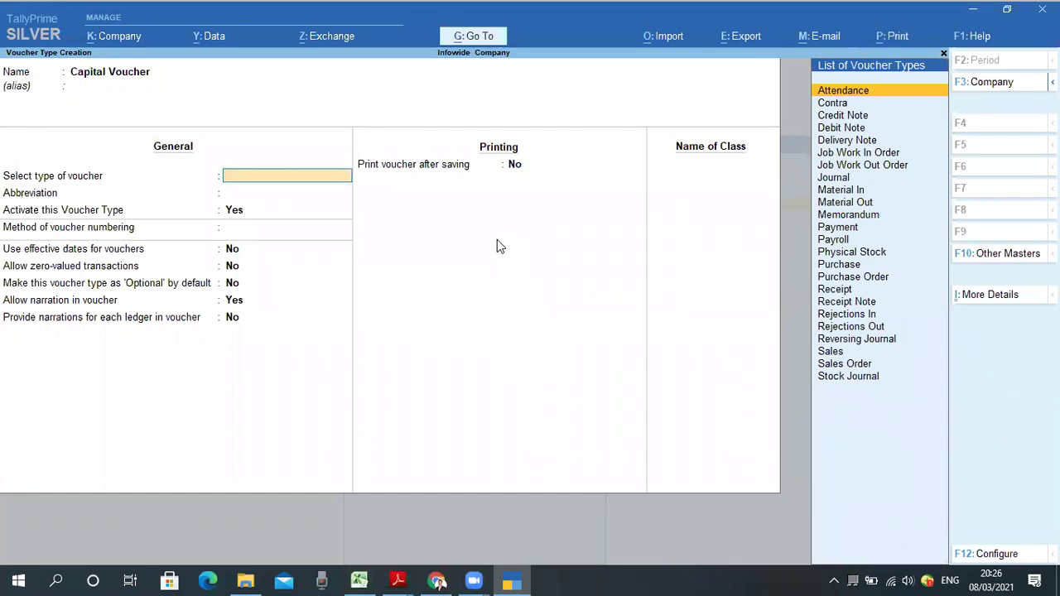
type("j")
key("Down")
key("Down")
key("Return")
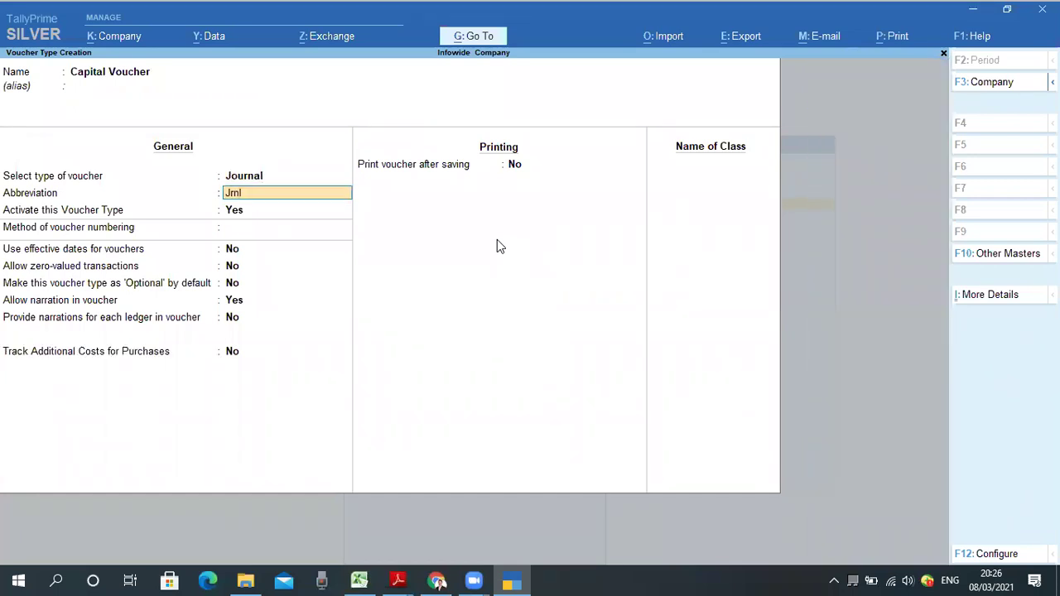
Step: Keep the abbreviation Jrnl and activation at Yes, and choose Automatic numbering with advanced configuration for Capital Voucher
key("Return")
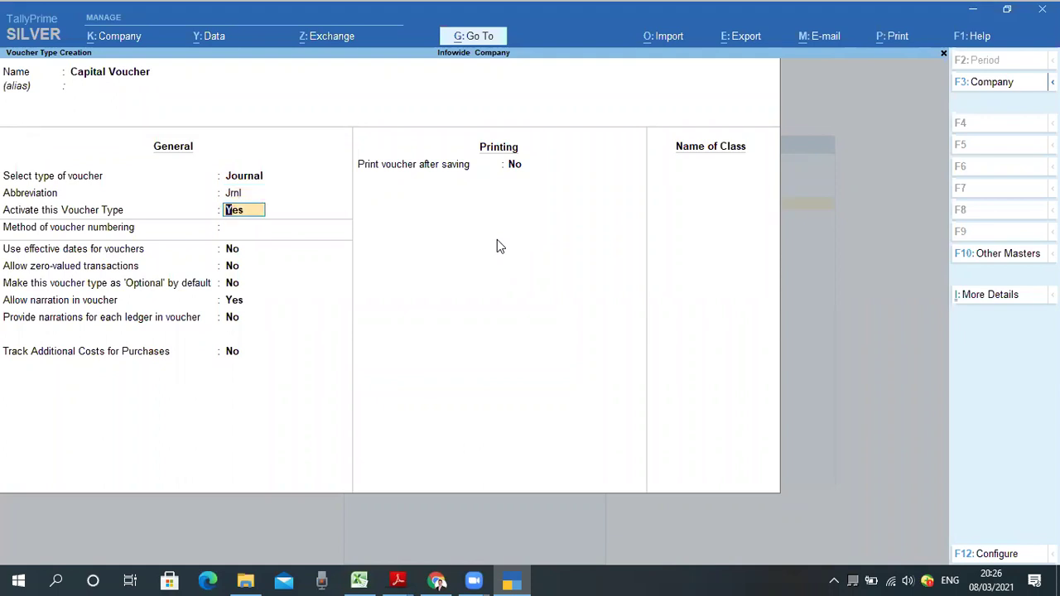
key("Return")
key("Return")
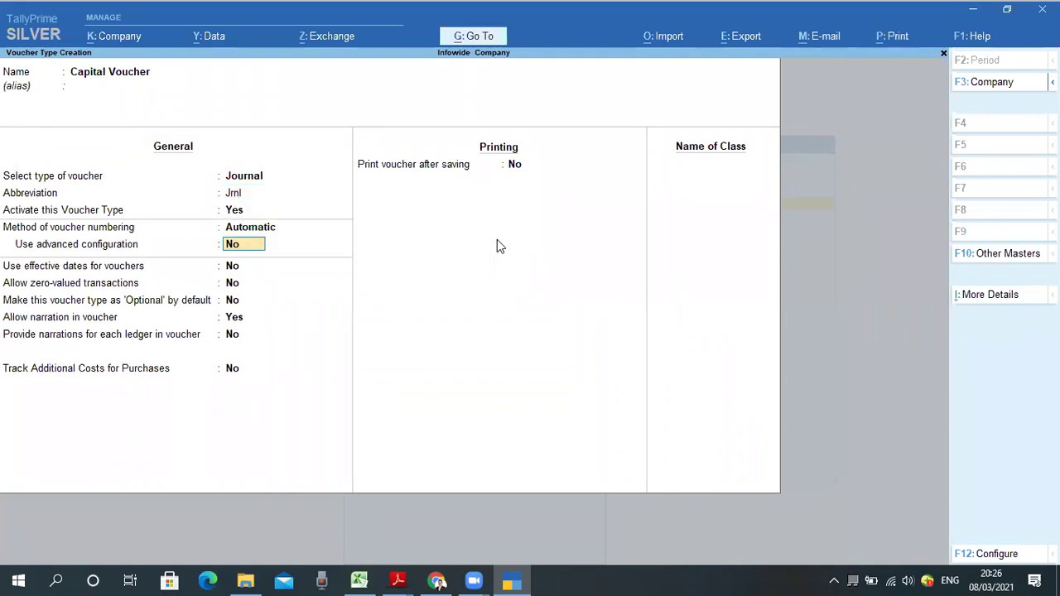
type("y")
key("Return")
Step: Keep the Capital Voucher numbering starting at 1, restarting Yearly from 1-Apr-20, and accept 1-Apr-20 as the prefix's applicable date
key("Return")
key("Return")
key("Return")
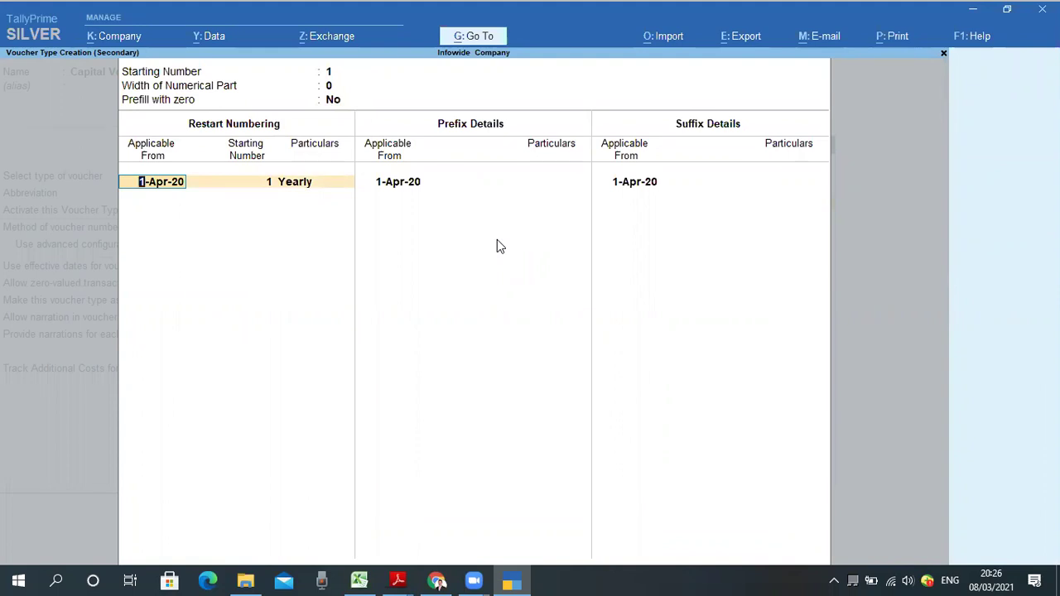
key("Return")
key("Return")
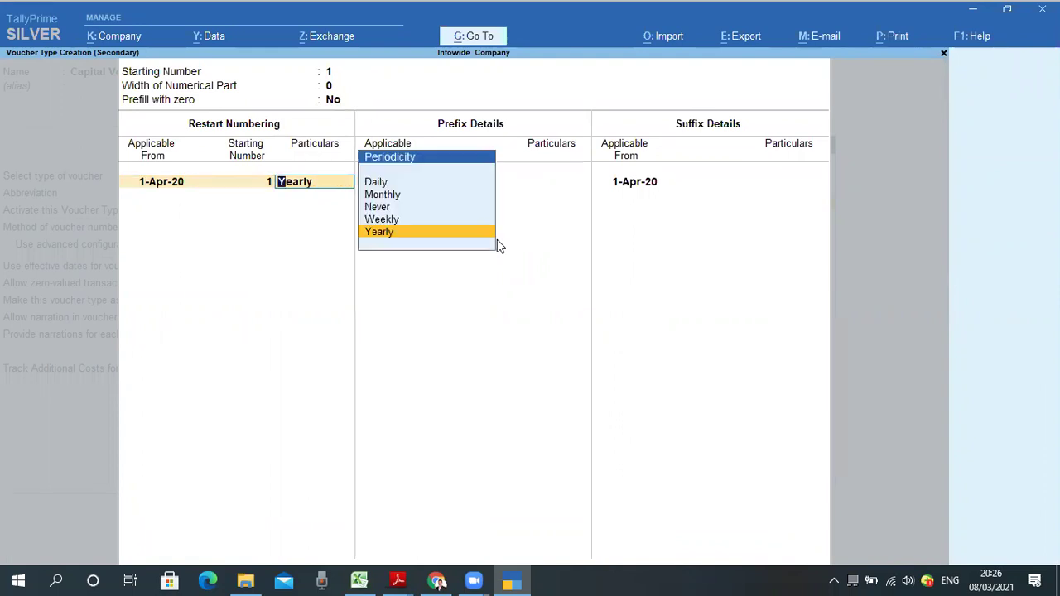
key("Return")
key("Return")
key("Return")
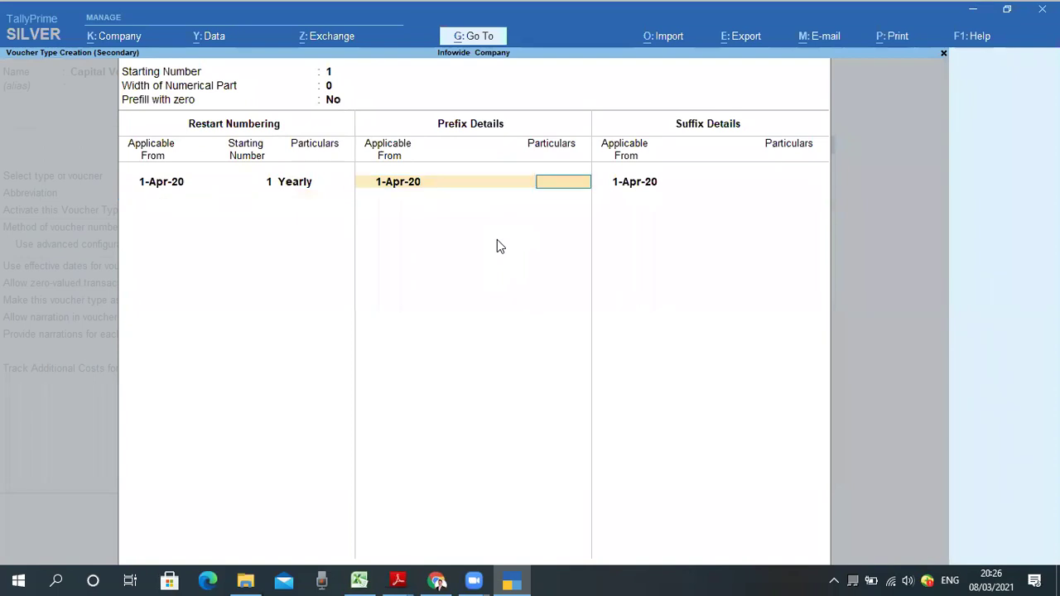
Step: Set the prefix particulars for Capital Voucher to 2021C and leave the suffix particulars blank
type("2021C")
key("Return")
key("Return")
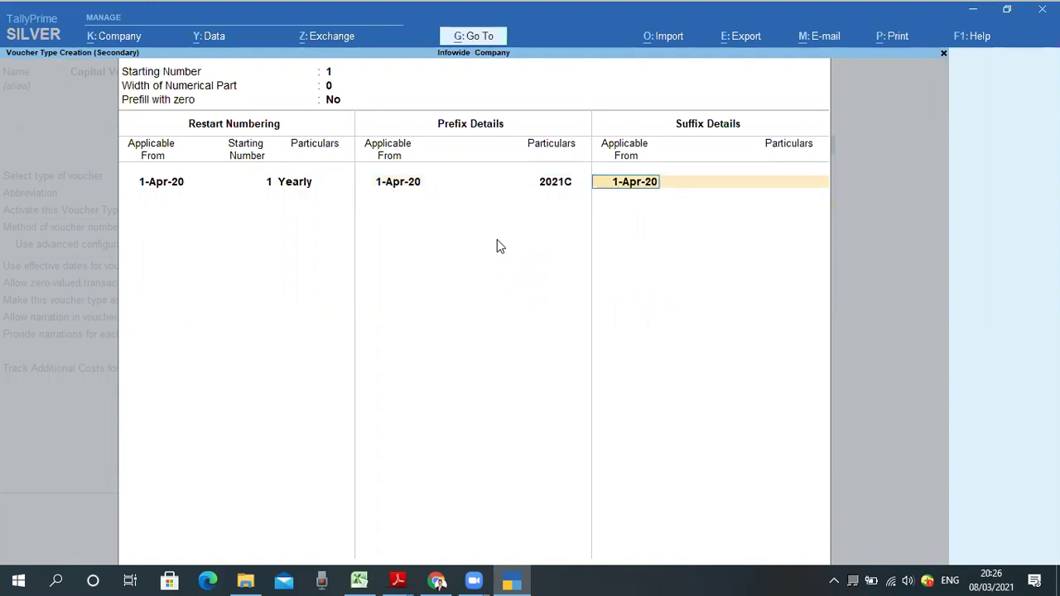
key("Return")
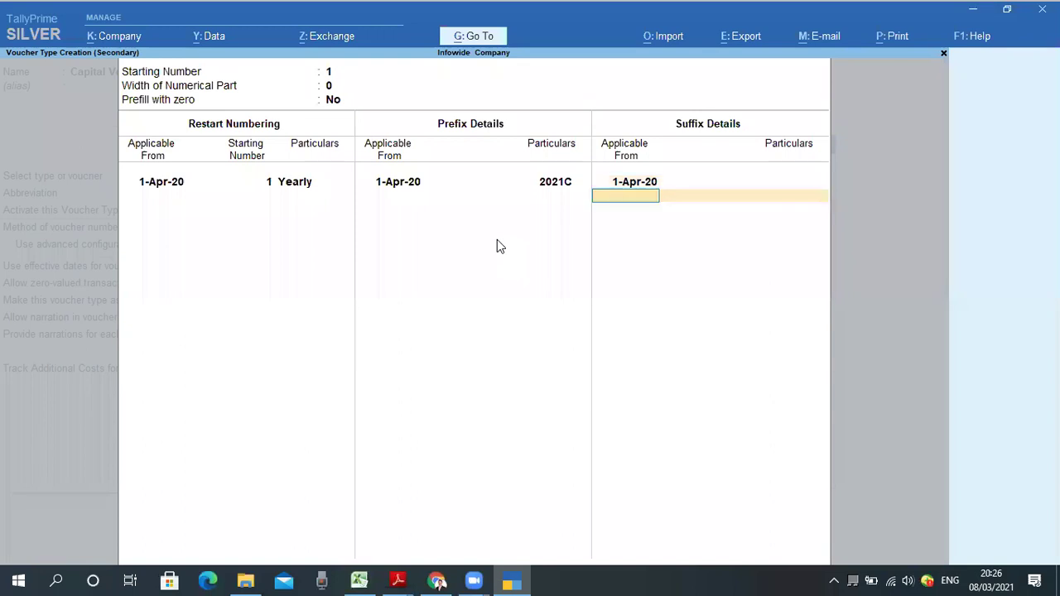
key("Return")
Step: Keep the remaining Capital Voucher options, save the voucher type and return to the Gateway of Tally
key("Return")
key("Return")
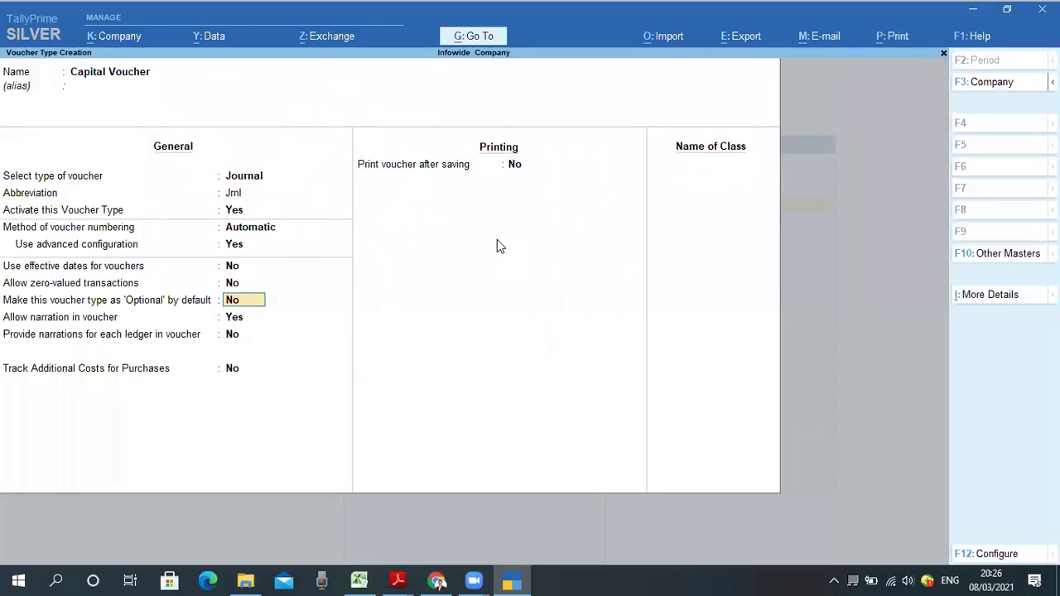
key("ctrl+a")
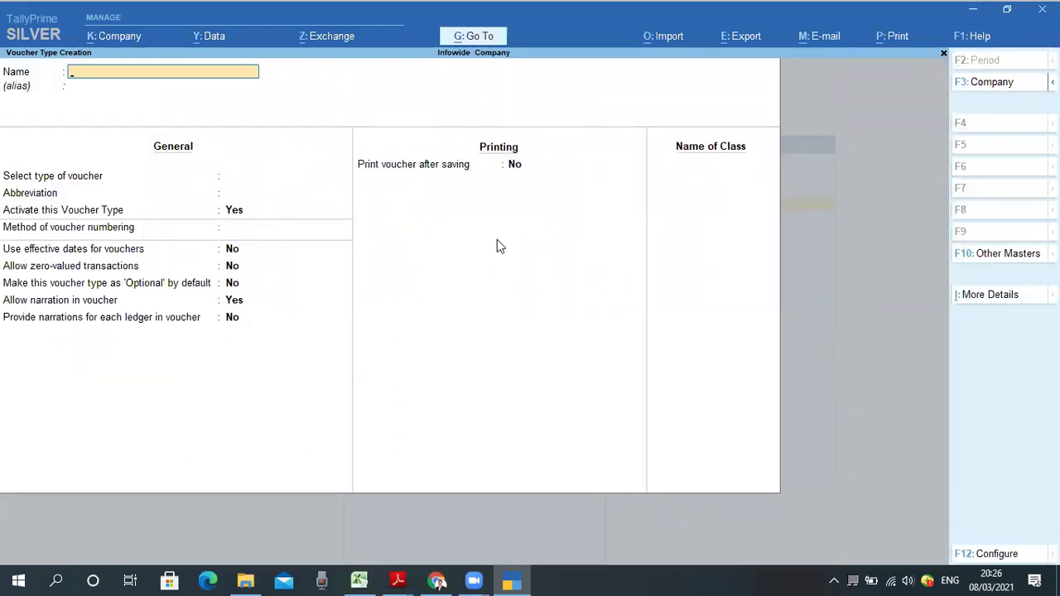
key("Escape")
key("Escape")
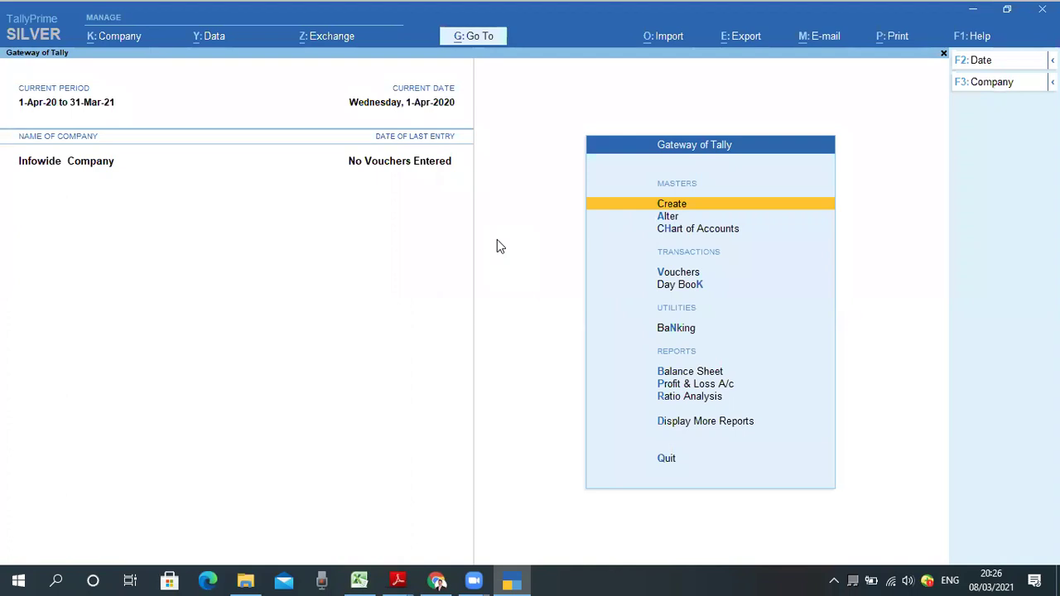
Step: Open the voucher types list from the Chart of Accounts and review the custom voucher types near its beginning
key("Down")
key("Down")
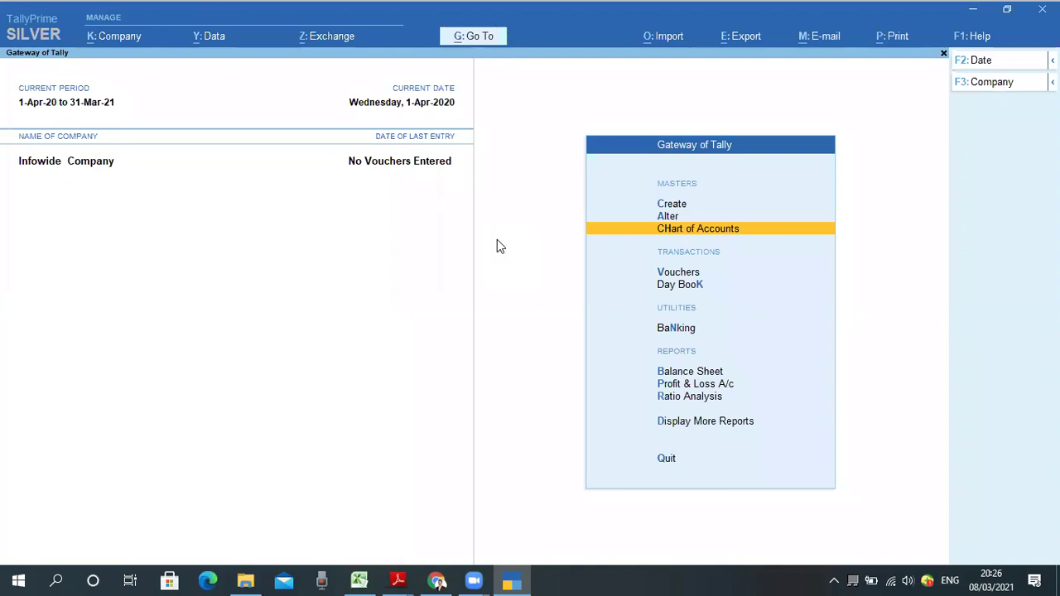
key("Return")
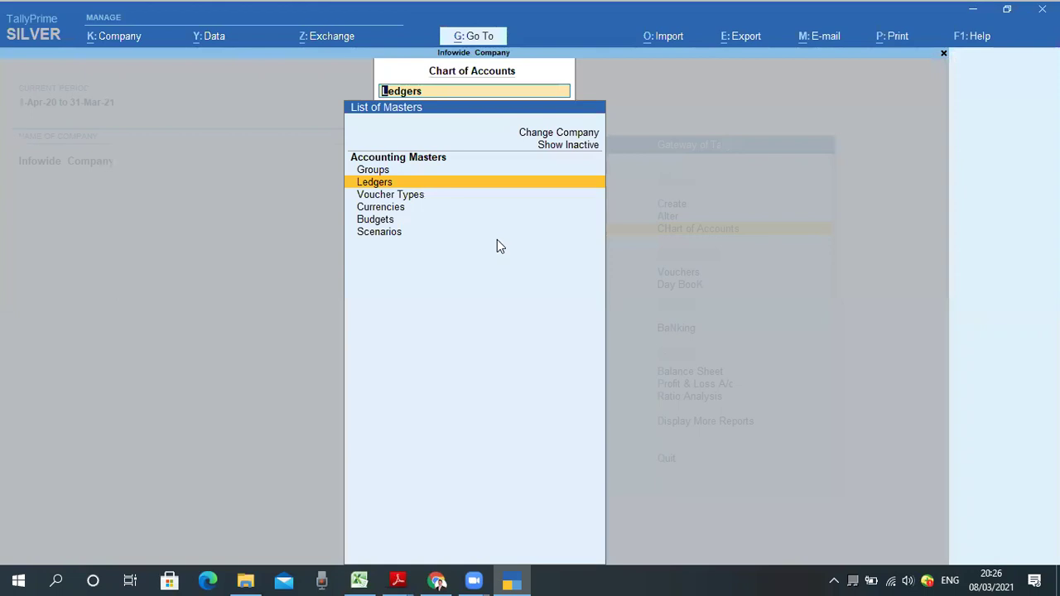
key("Down")
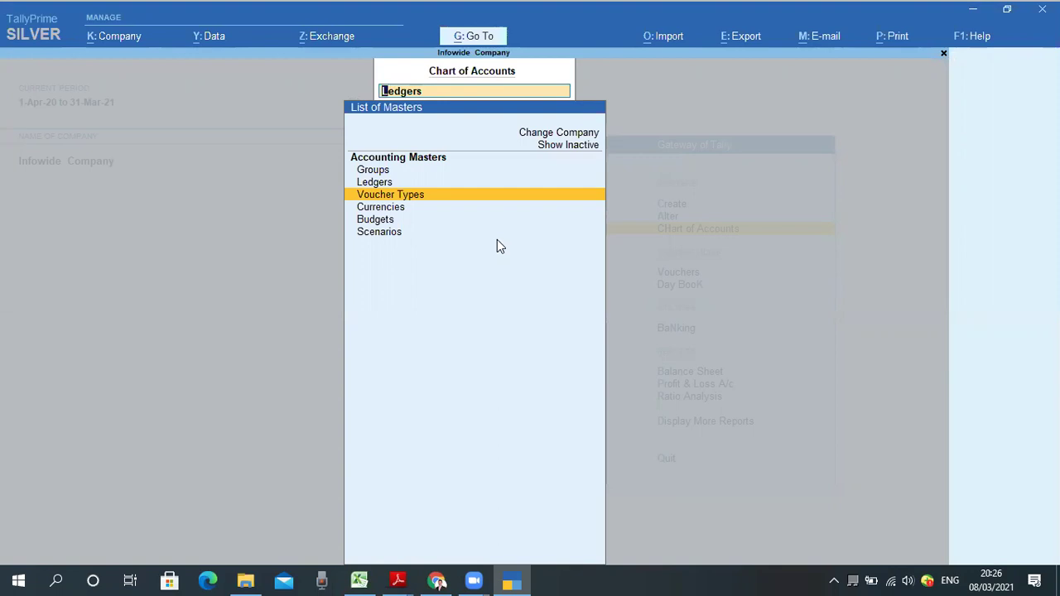
key("Return")
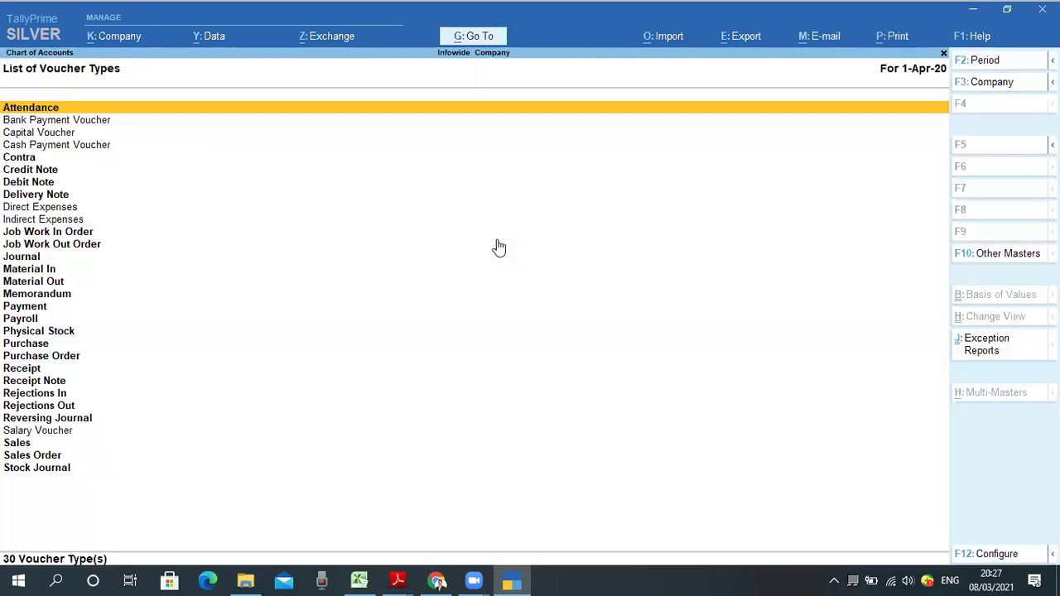
key("Down")
key("Down")
key("Down")
key("Down")
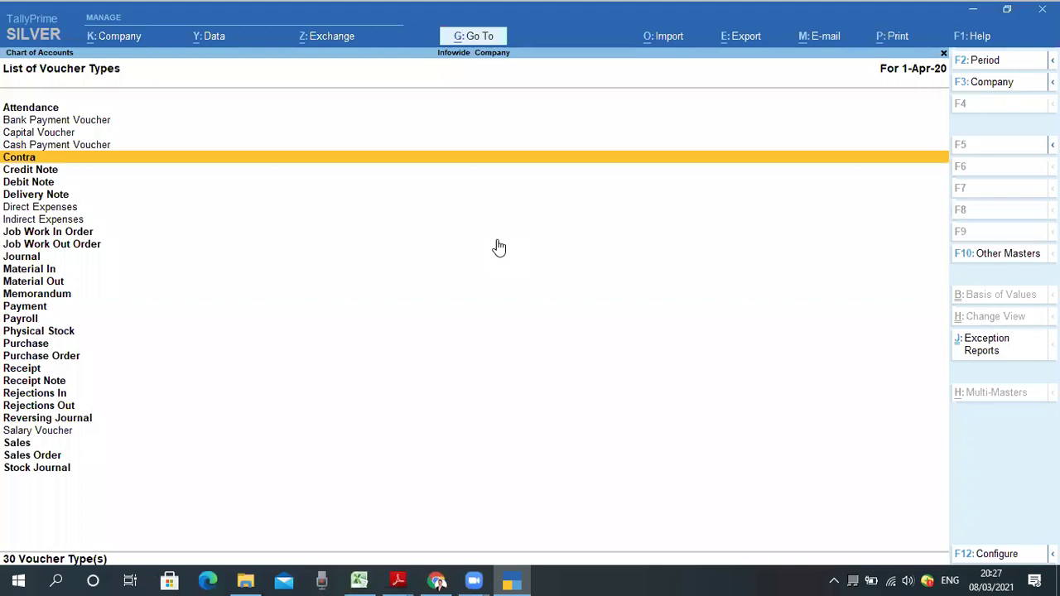
key("Up")
key("Up")
key("Up")
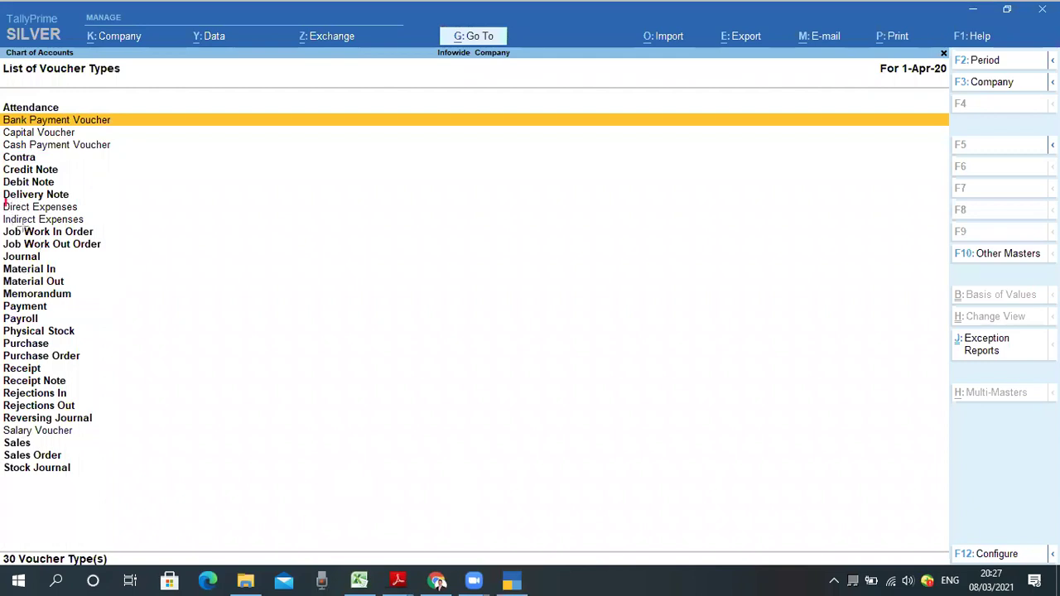
left_click_drag(4, 200, 86, 224)
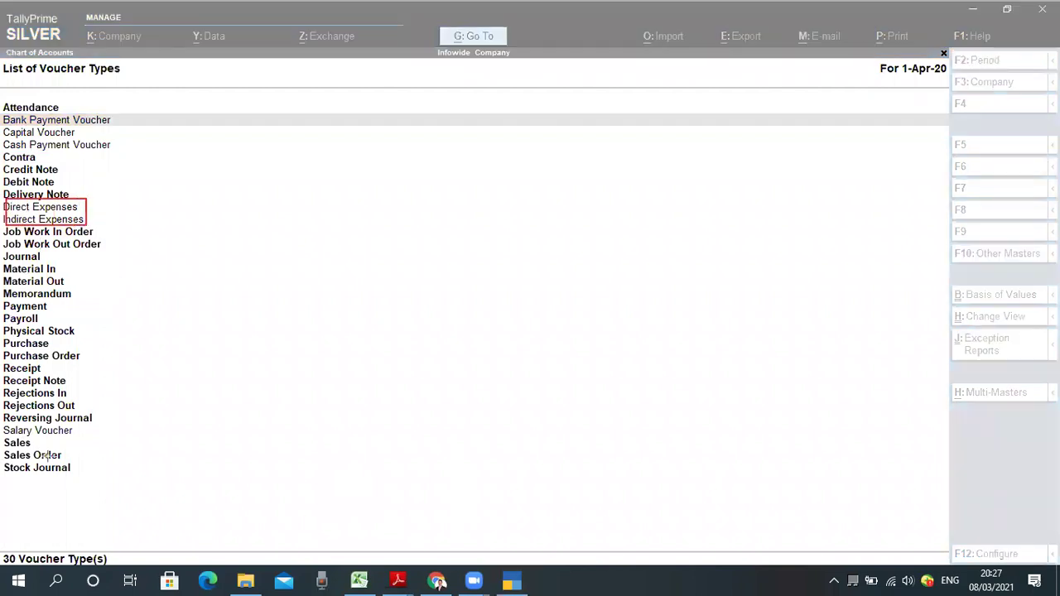
mouse_move(79, 424)
left_mouse_down()
mouse_move(50, 440)
mouse_move(1, 437)
left_mouse_up()
mouse_move(78, 126)
left_mouse_down()
mouse_move(66, 140)
mouse_move(1, 142)
left_mouse_up()
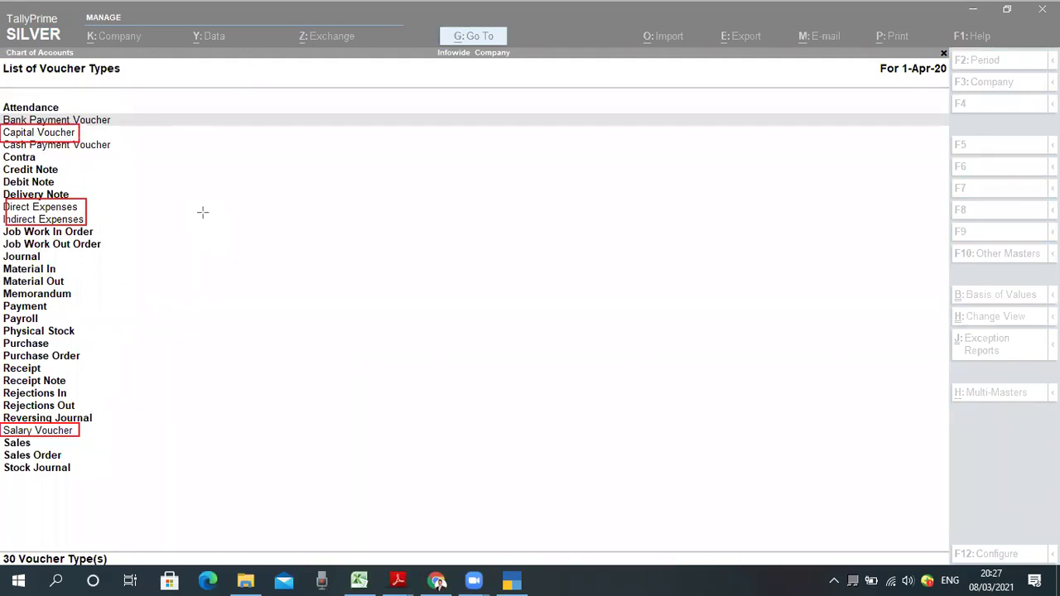
key("ctrl+z")
key("ctrl+z")
key("ctrl+z")
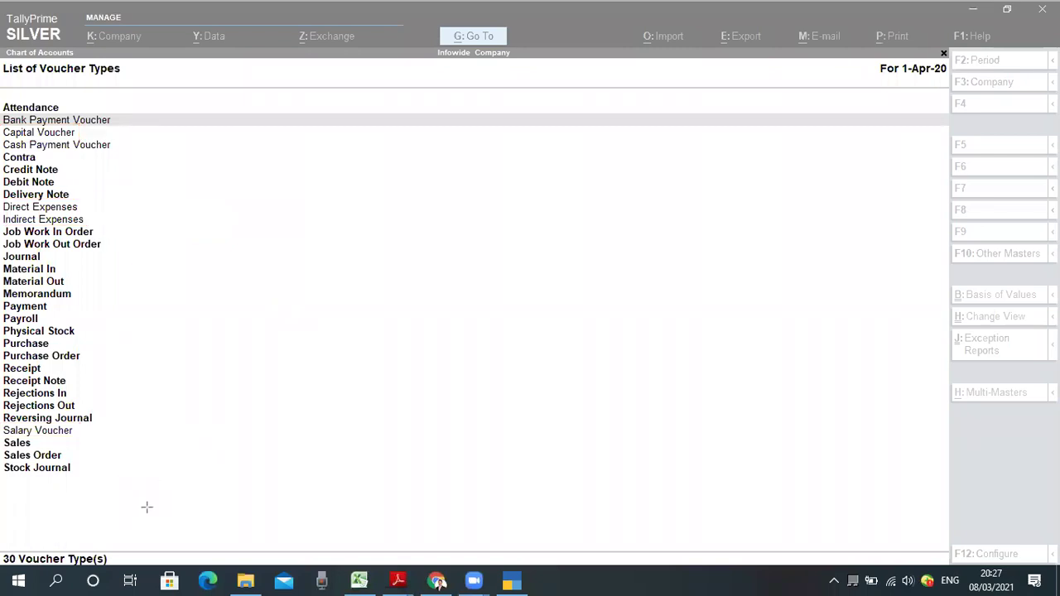
left_click(263, 422)
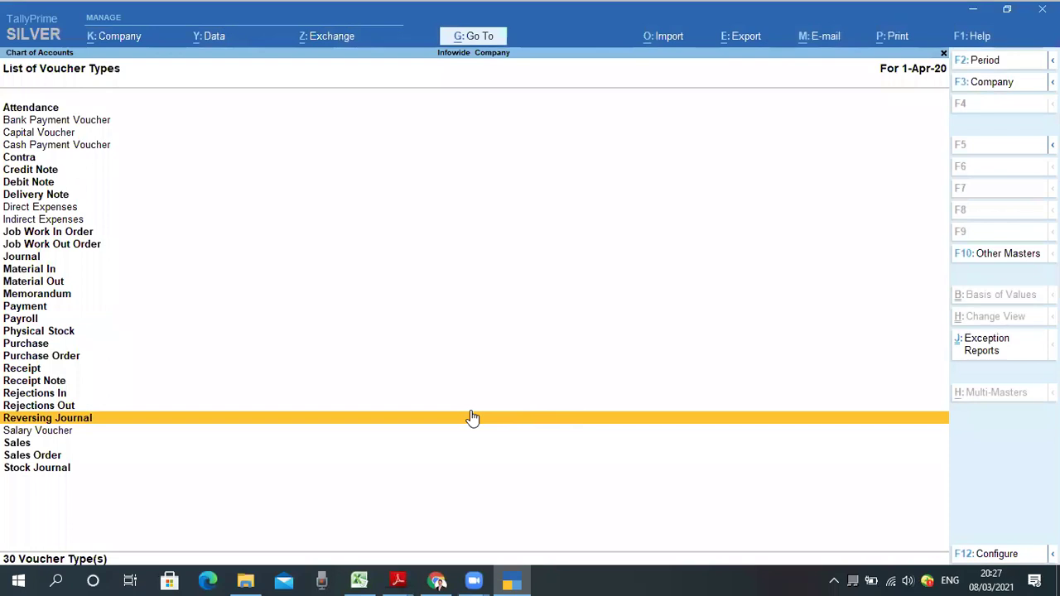
Step: Switch to 15 Voucher Type.pdf in Adobe Reader and examine the voucher types planned under F8 Sales and F9 Purchase
left_click(397, 580)
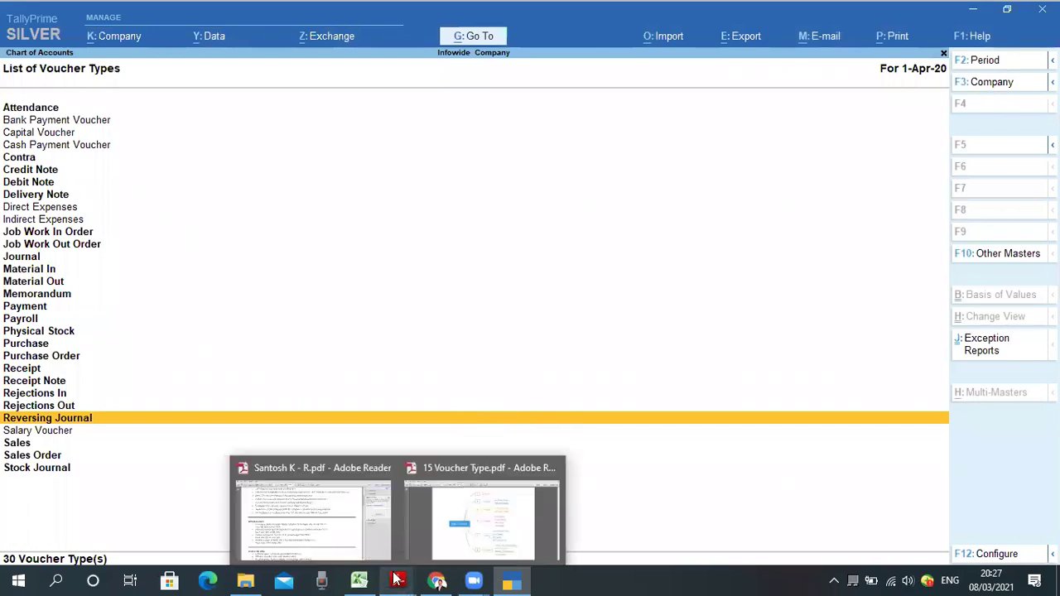
left_click(457, 537)
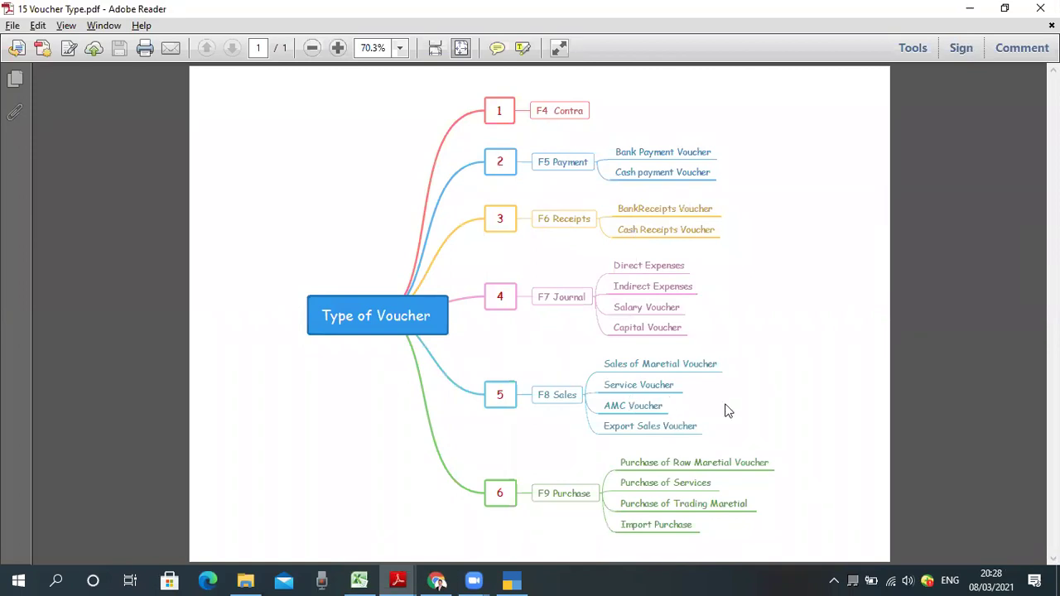
scroll(725, 410, "up", 4, "ctrl")
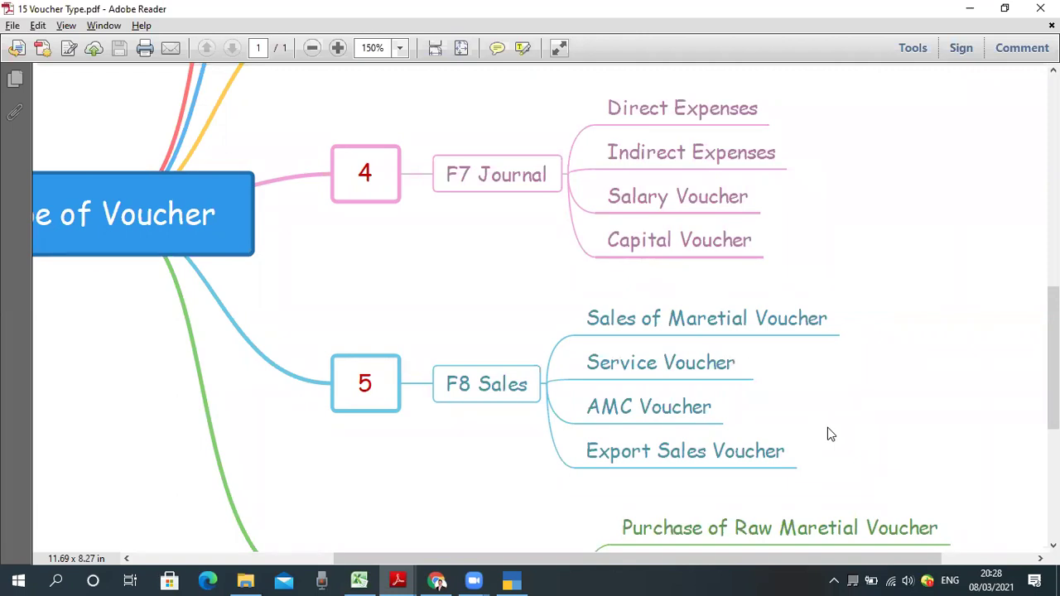
scroll(828, 431, "down", 5)
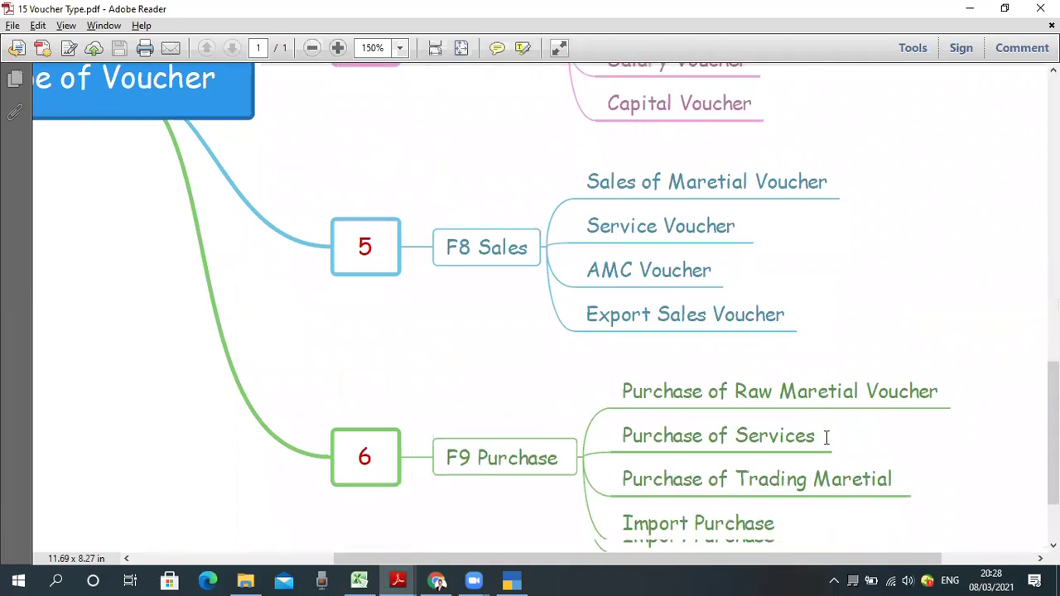